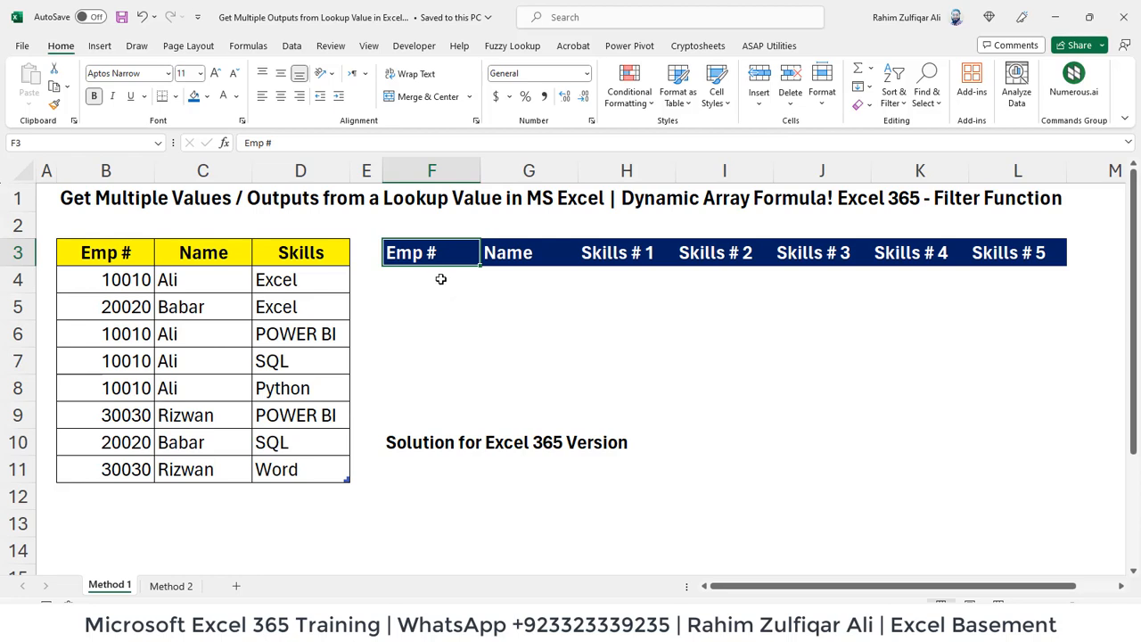
Step: Examine the employee skills table and the empty result headers on the Method 1 and Method 2 sheets
{"action": "left_click", "coordinate": [440, 279]}
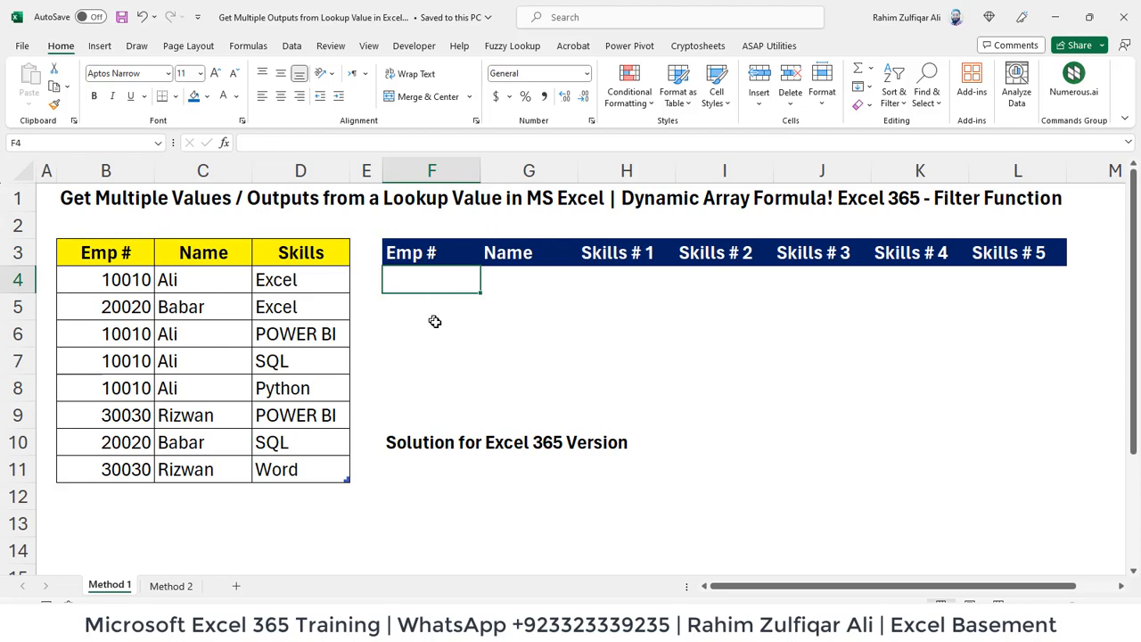
{"action": "left_click", "coordinate": [435, 323]}
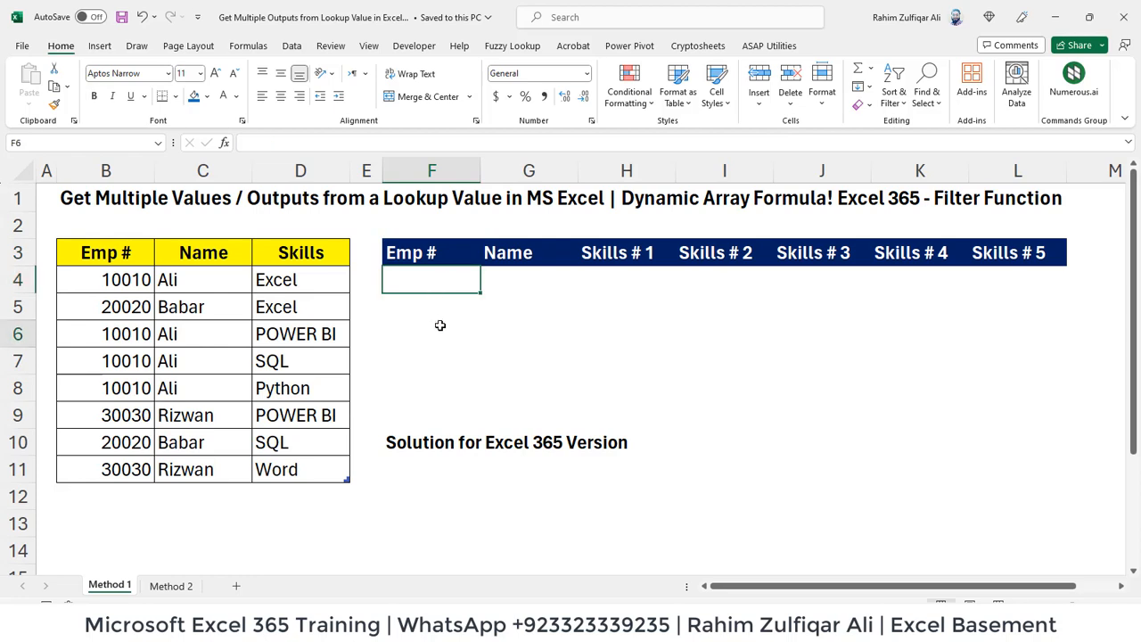
{"action": "left_click", "coordinate": [133, 310]}
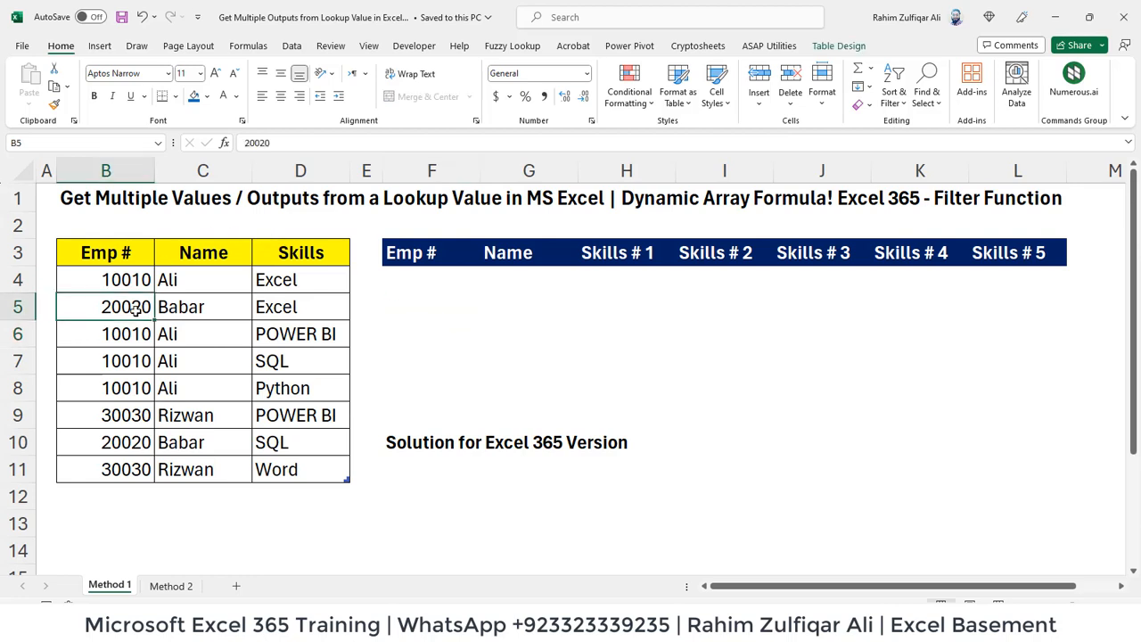
{"action": "left_click", "coordinate": [128, 257]}
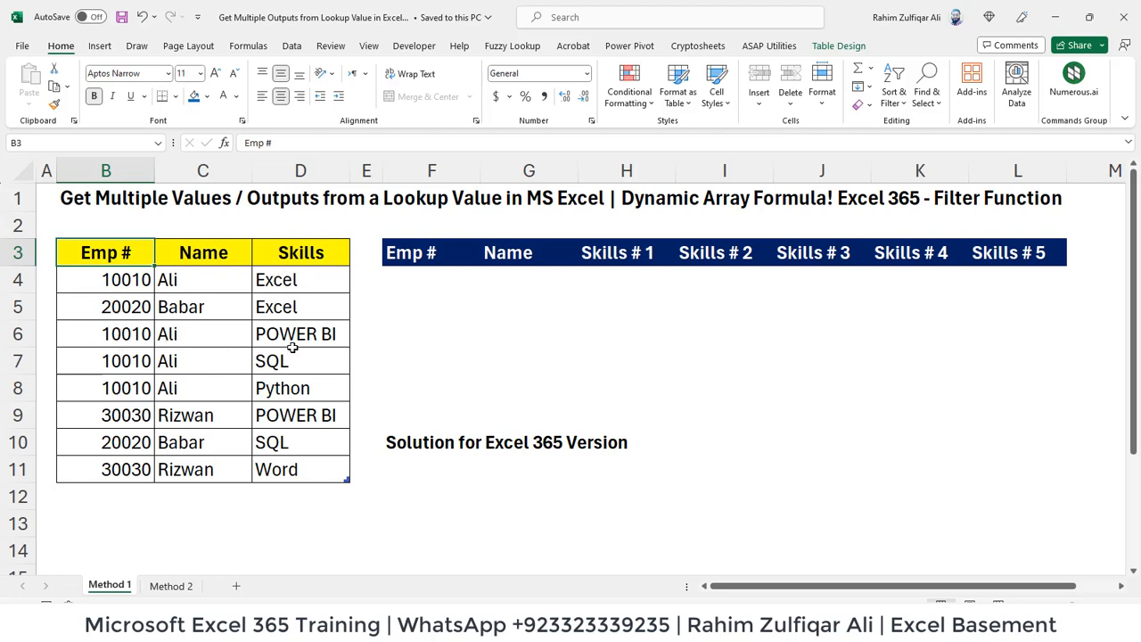
{"action": "left_click", "coordinate": [190, 256]}
{"action": "left_click", "coordinate": [268, 255]}
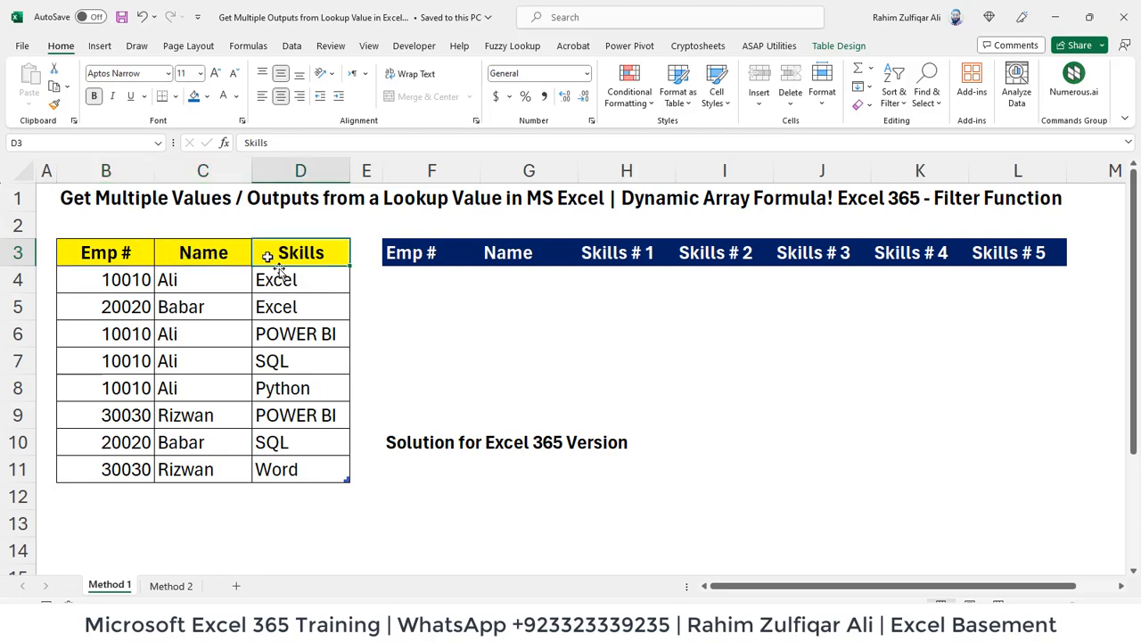
{"action": "left_click", "coordinate": [421, 278]}
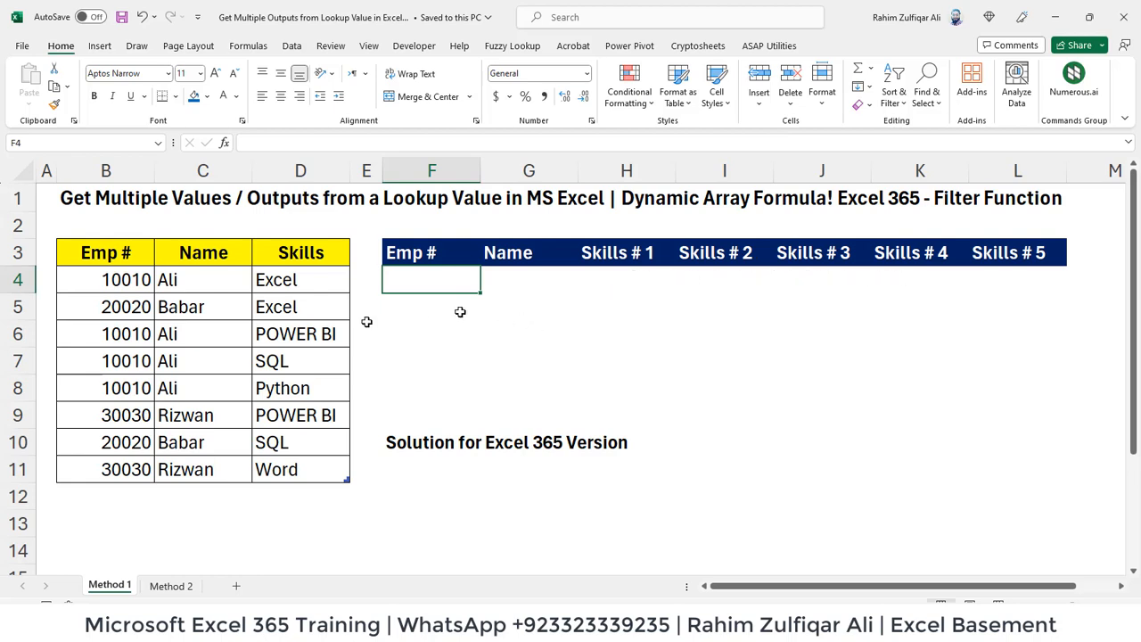
{"action": "left_click", "coordinate": [258, 364]}
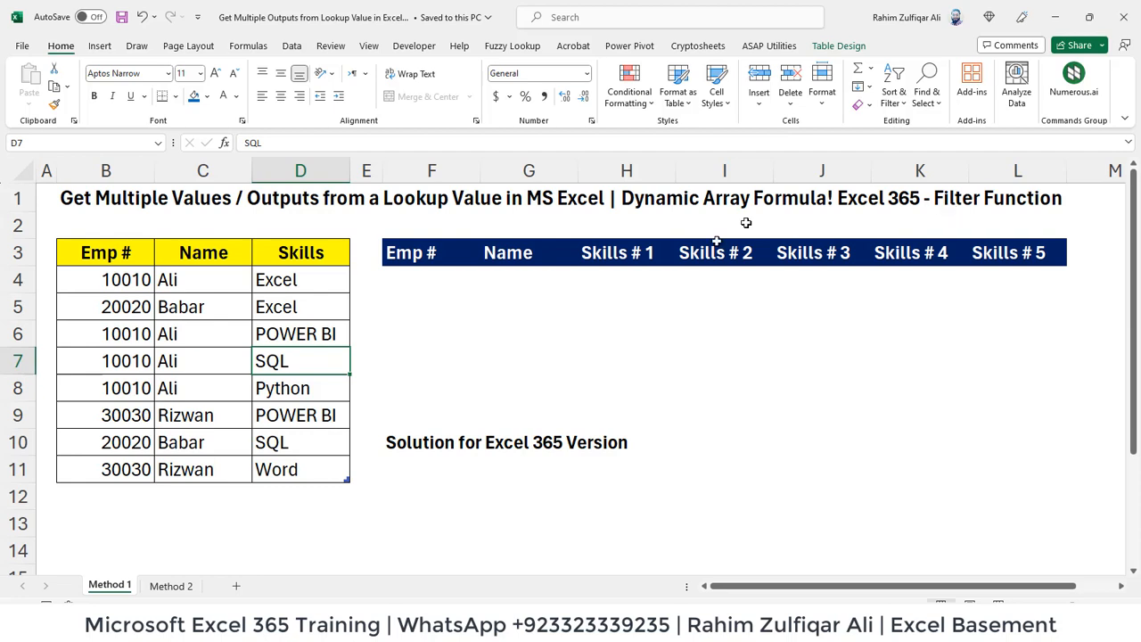
{"action": "left_click", "coordinate": [417, 281]}
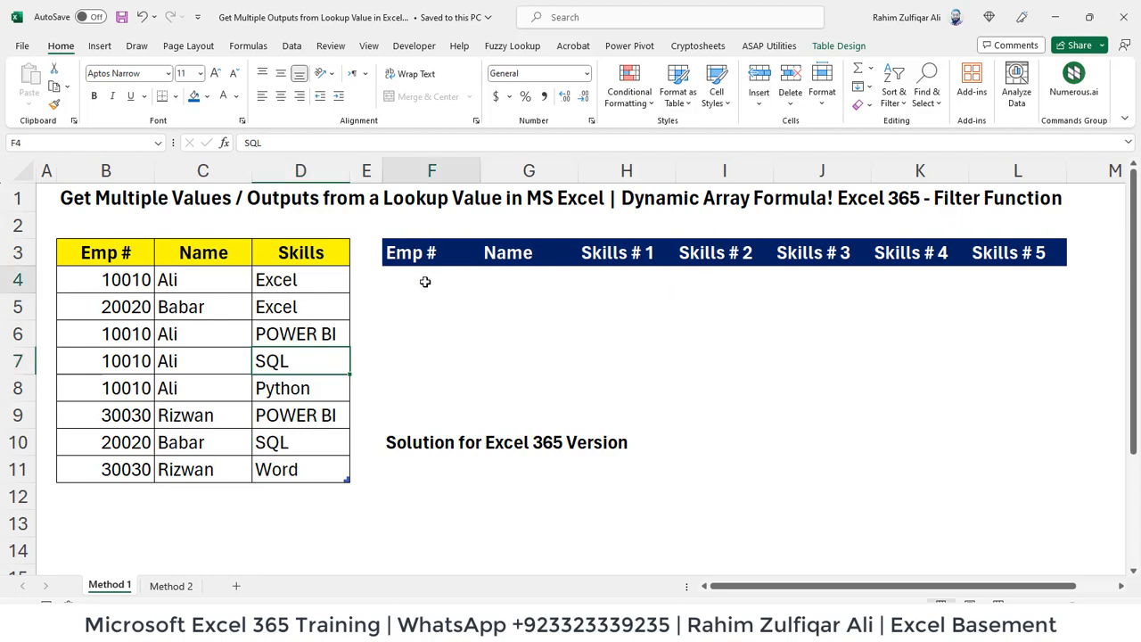
{"action": "left_click", "coordinate": [164, 587]}
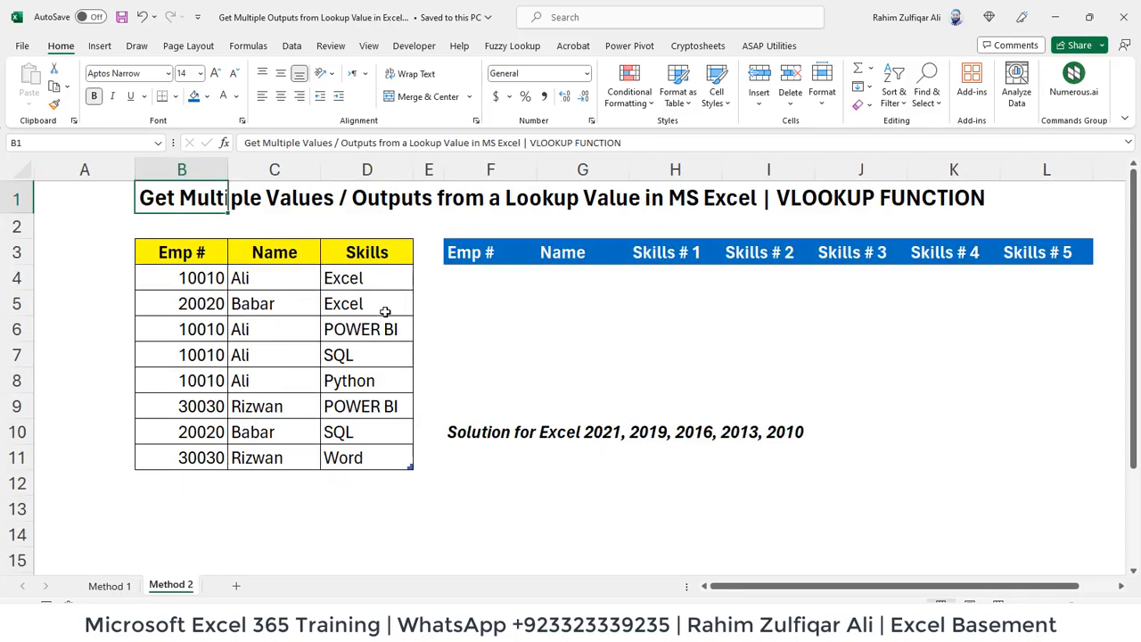
{"action": "left_click", "coordinate": [378, 282]}
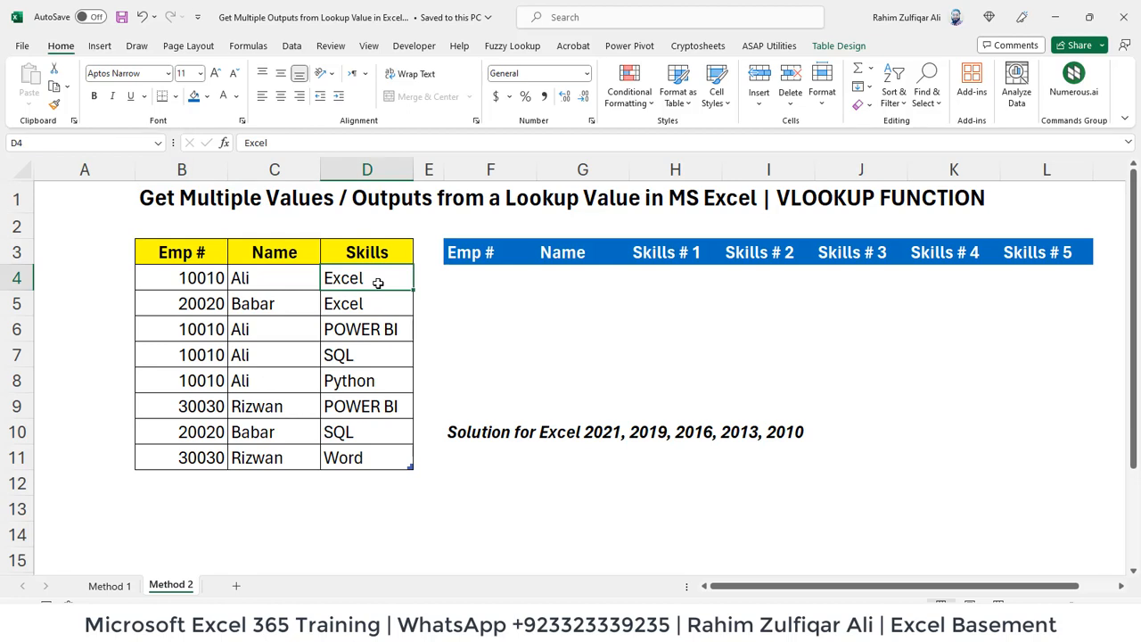
{"action": "left_click", "coordinate": [482, 275]}
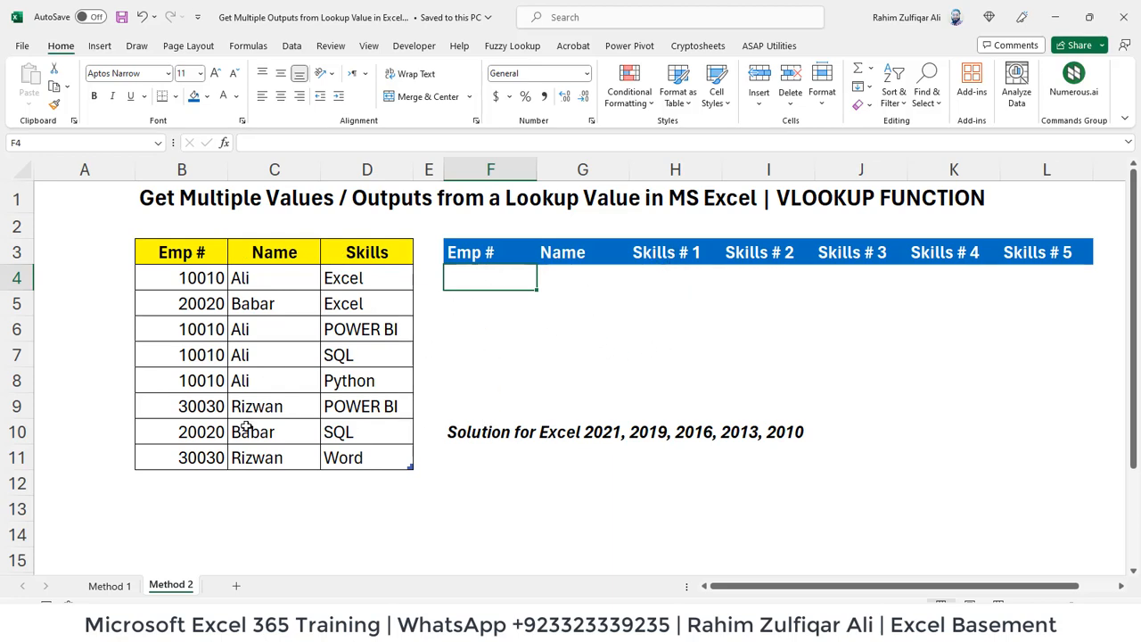
Step: On the Method 1 sheet, list the distinct employee numbers from F4 down with =UNIQUE(Data[Emp '#])
{"action": "left_click", "coordinate": [110, 586]}
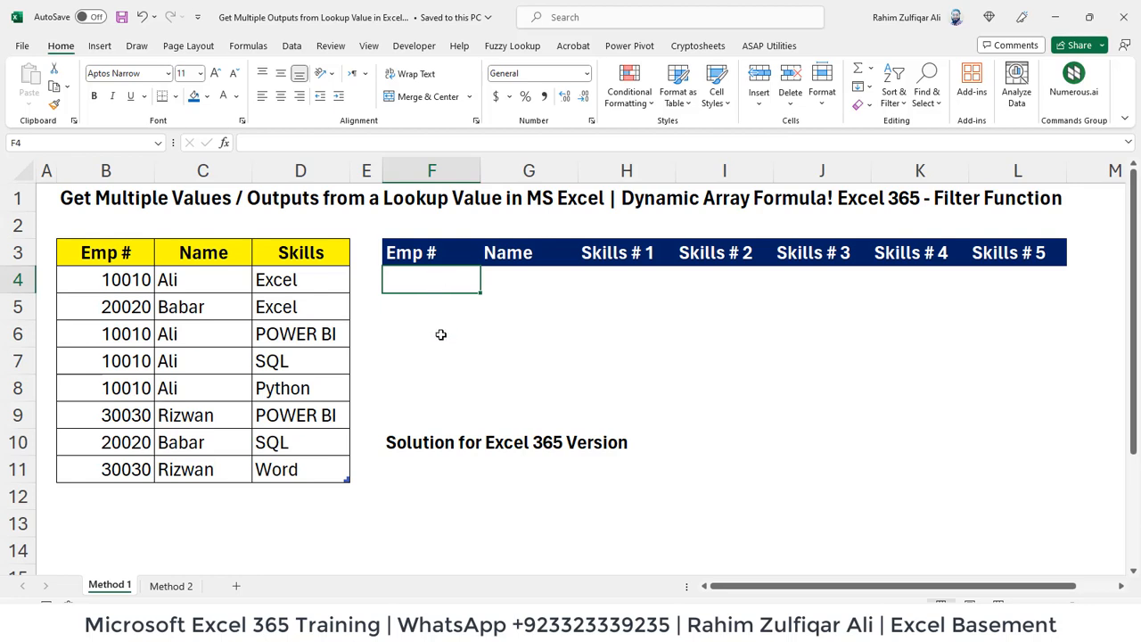
{"action": "type", "text": "=UNI"}
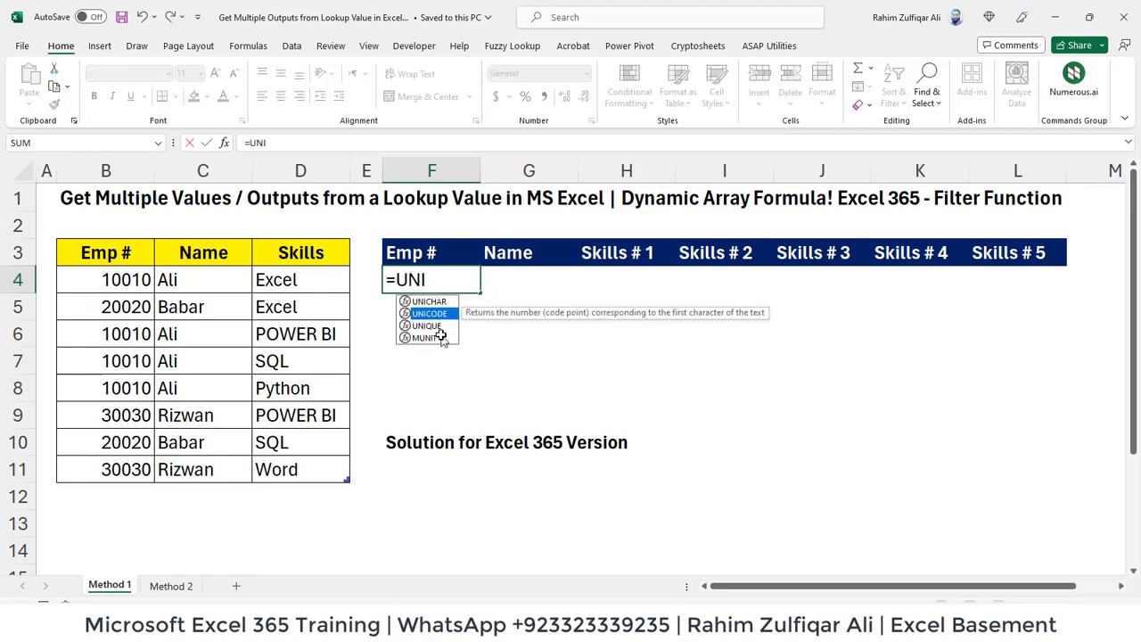
{"action": "double_click", "coordinate": [438, 329]}
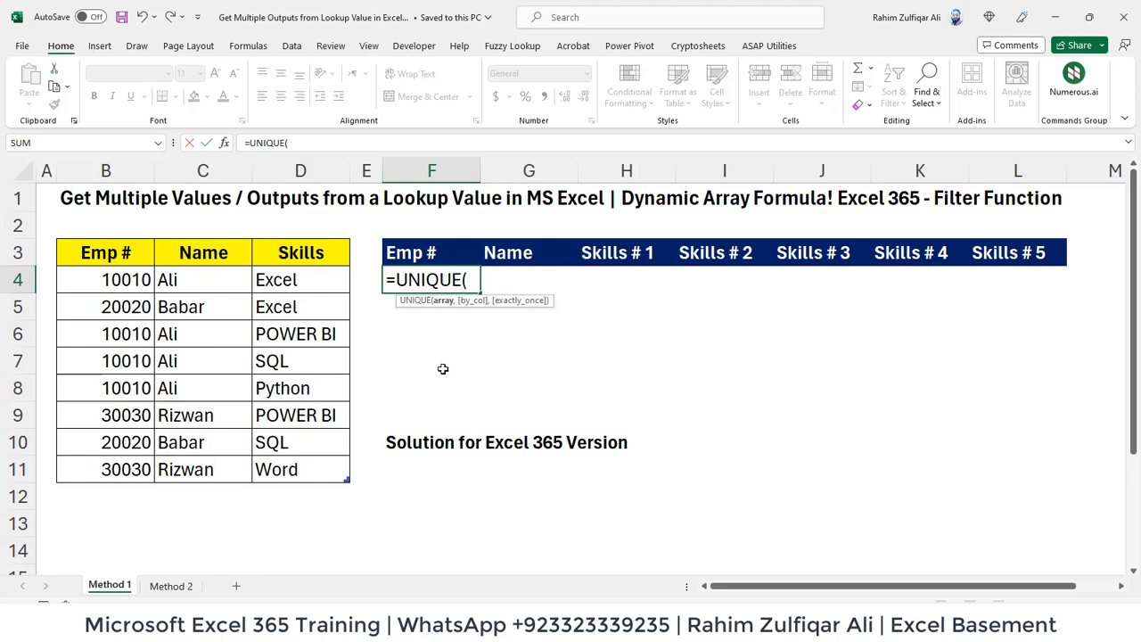
{"action": "key", "text": "Left"}
{"action": "key", "text": "Left"}
{"action": "key", "text": "Left"}
{"action": "key", "text": "Left"}
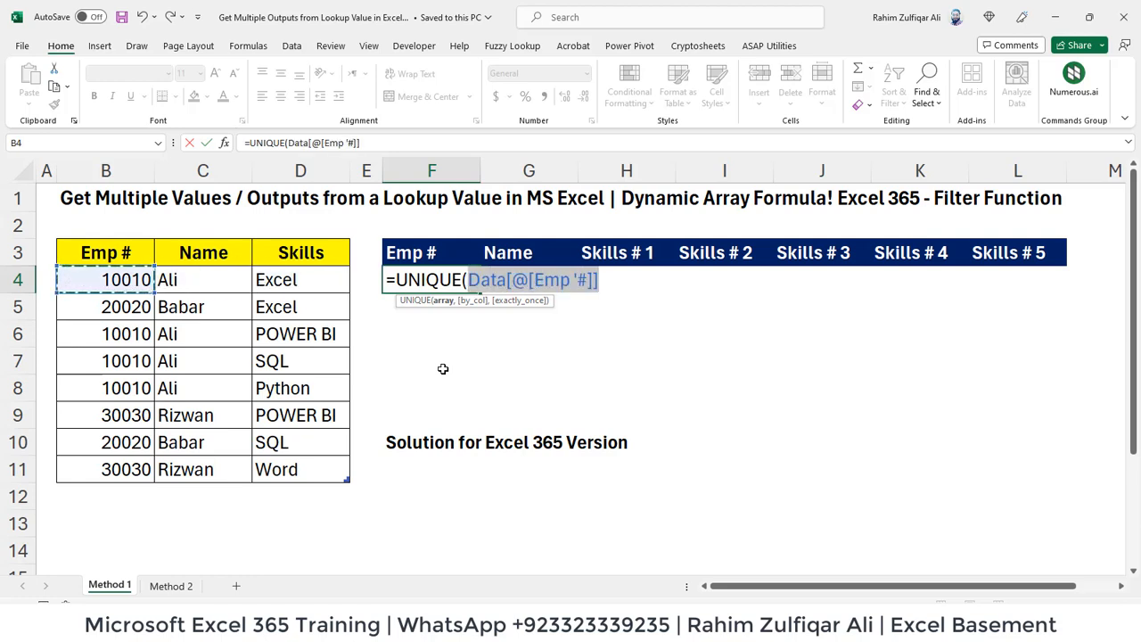
{"action": "key", "text": "ctrl+shift+Down"}
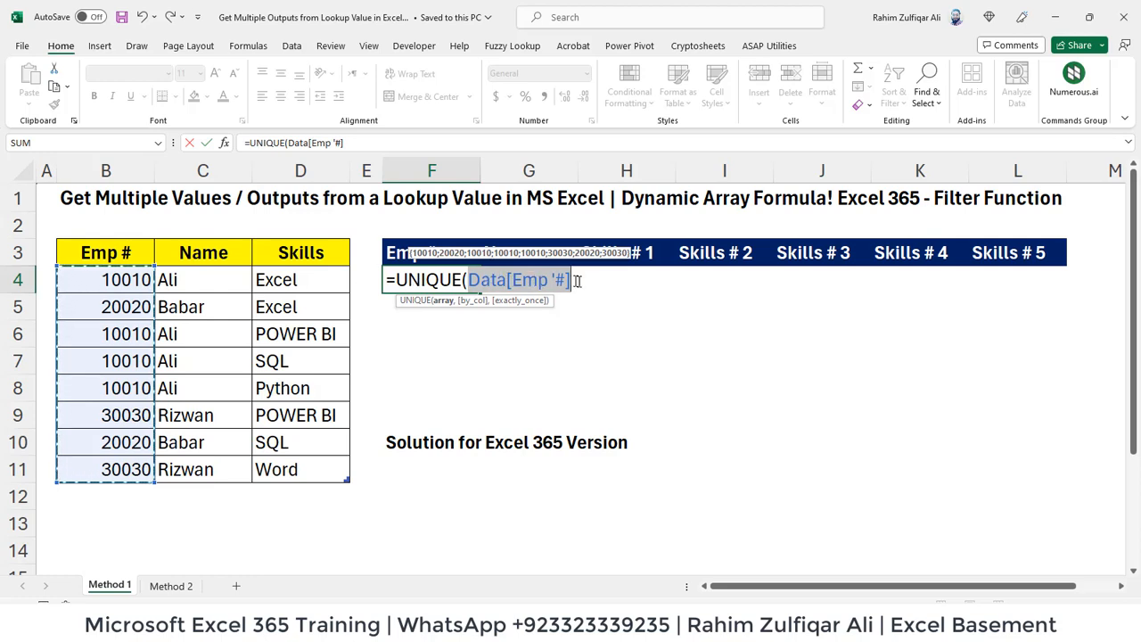
{"action": "type", "text": ")"}
{"action": "key", "text": "ctrl+Return"}
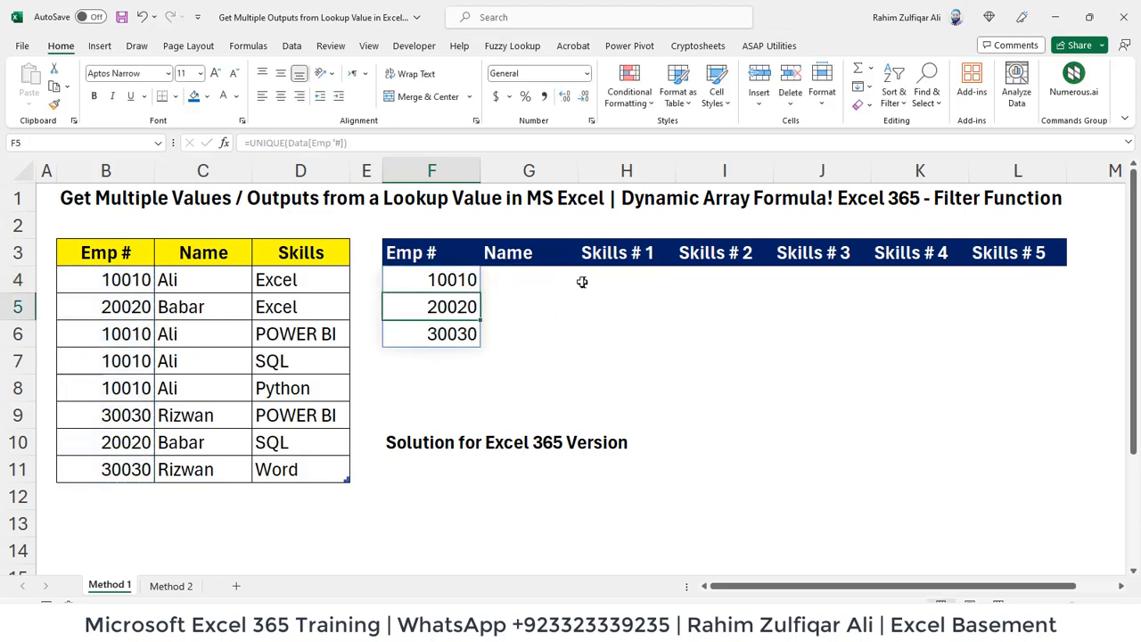
Step: Examine the spilled employee number list in F4:F6 and the UNIQUE formula behind it
{"action": "key", "text": "Down"}
{"action": "key", "text": "Down"}
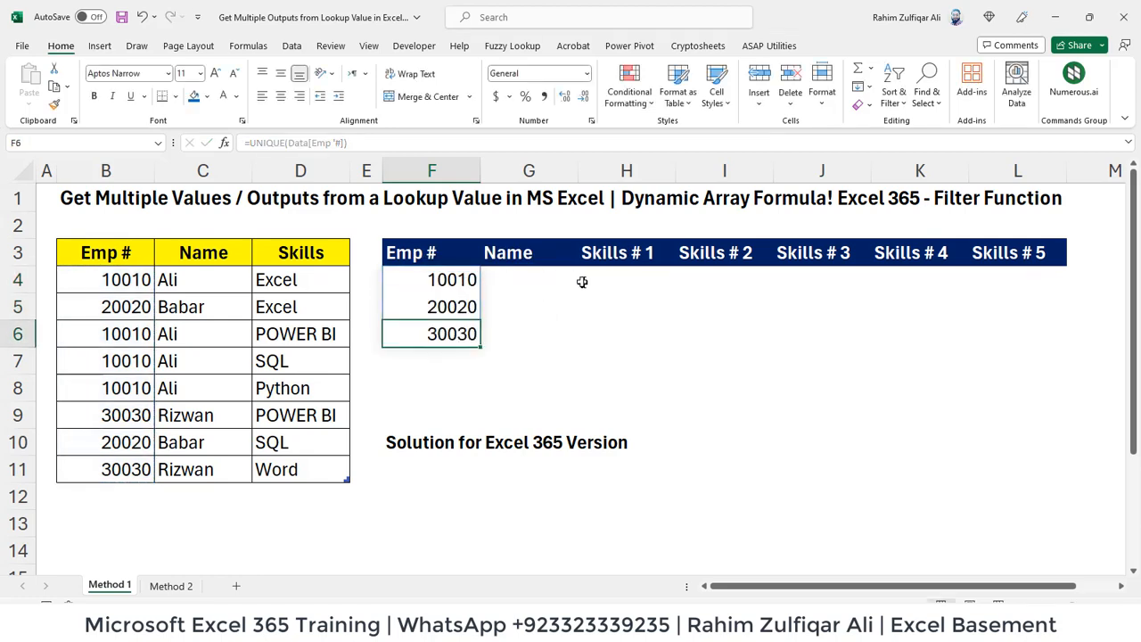
{"action": "key", "text": "Up"}
{"action": "key", "text": "Up"}
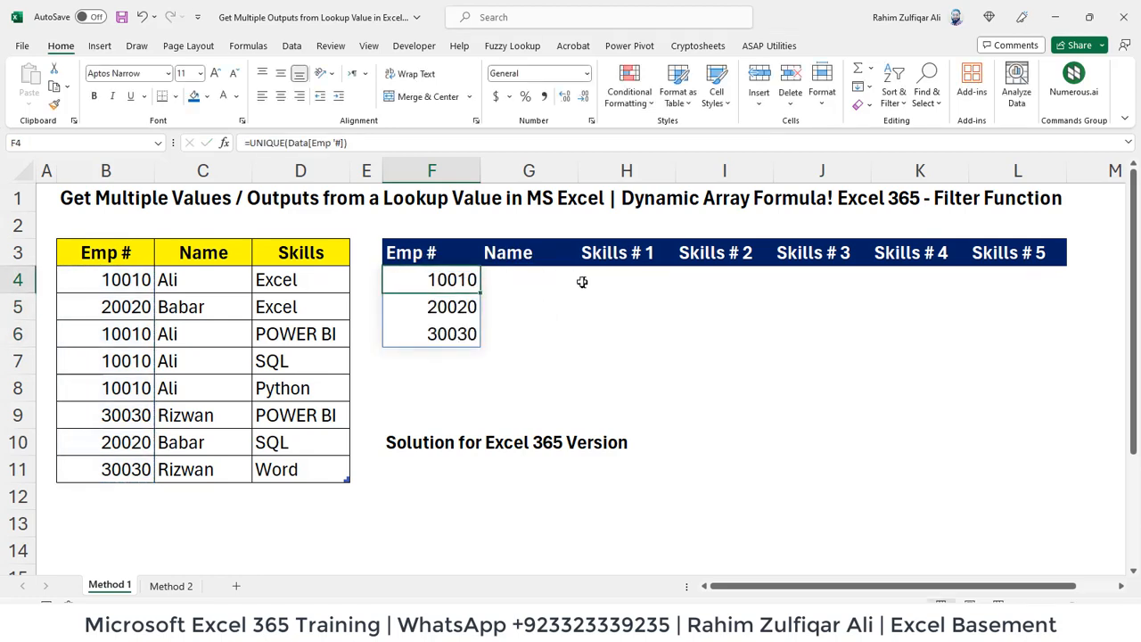
{"action": "key", "text": "F2"}
{"action": "key", "text": "Return"}
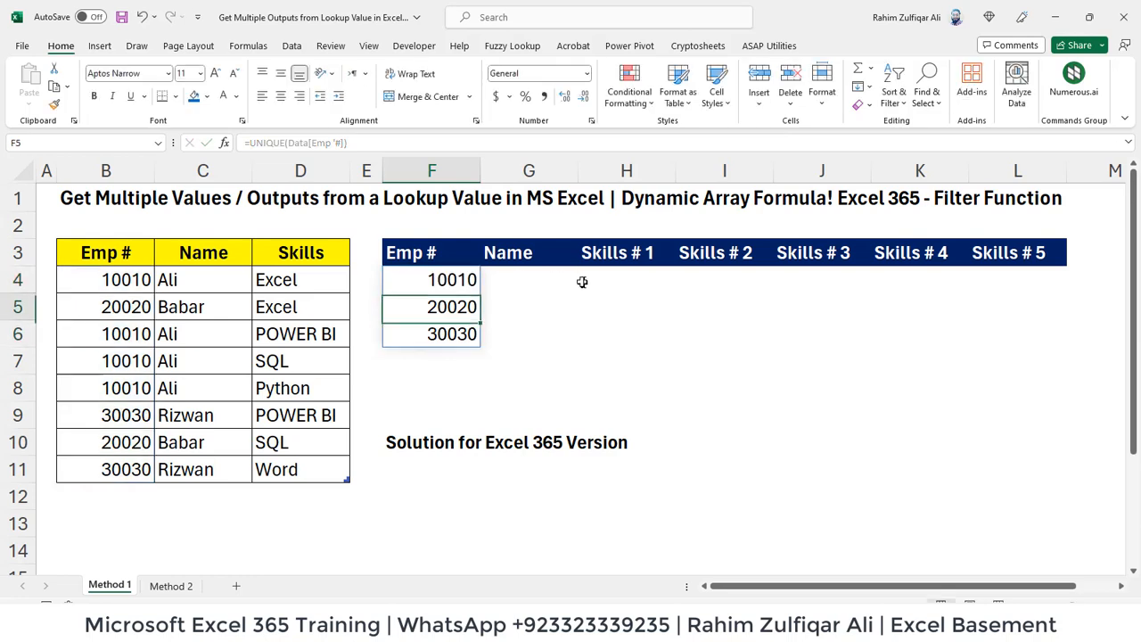
{"action": "key", "text": "Up"}
{"action": "key", "text": "Right"}
{"action": "key", "text": "Left"}
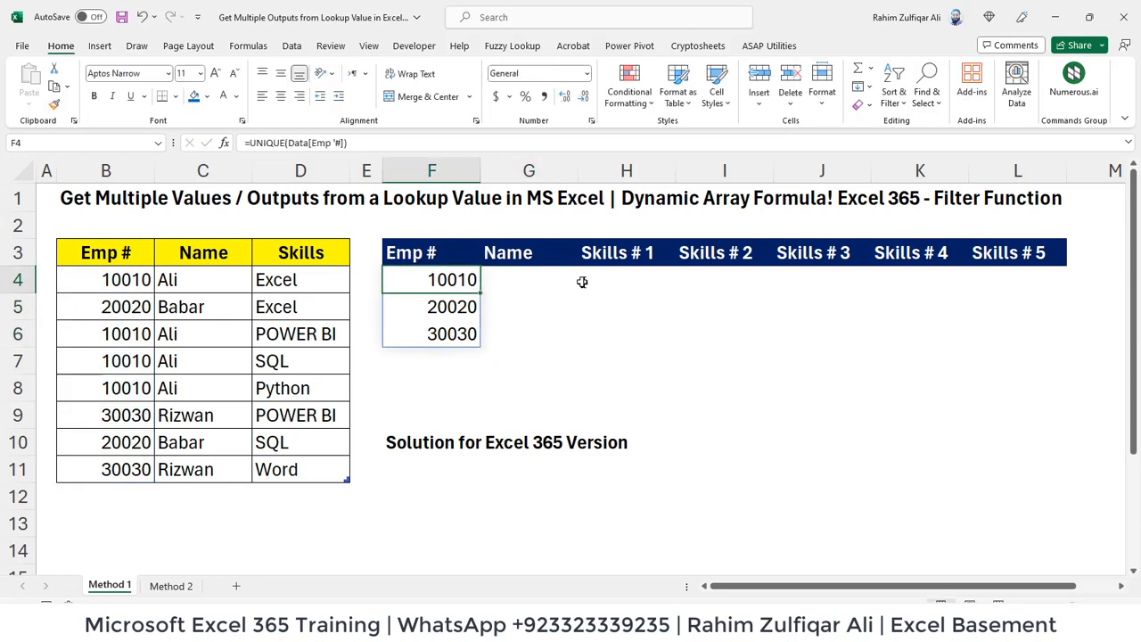
Step: Begin an XLOOKUP formula in G4 under Name, using F4 as the lookup value
{"action": "key", "text": "Right"}
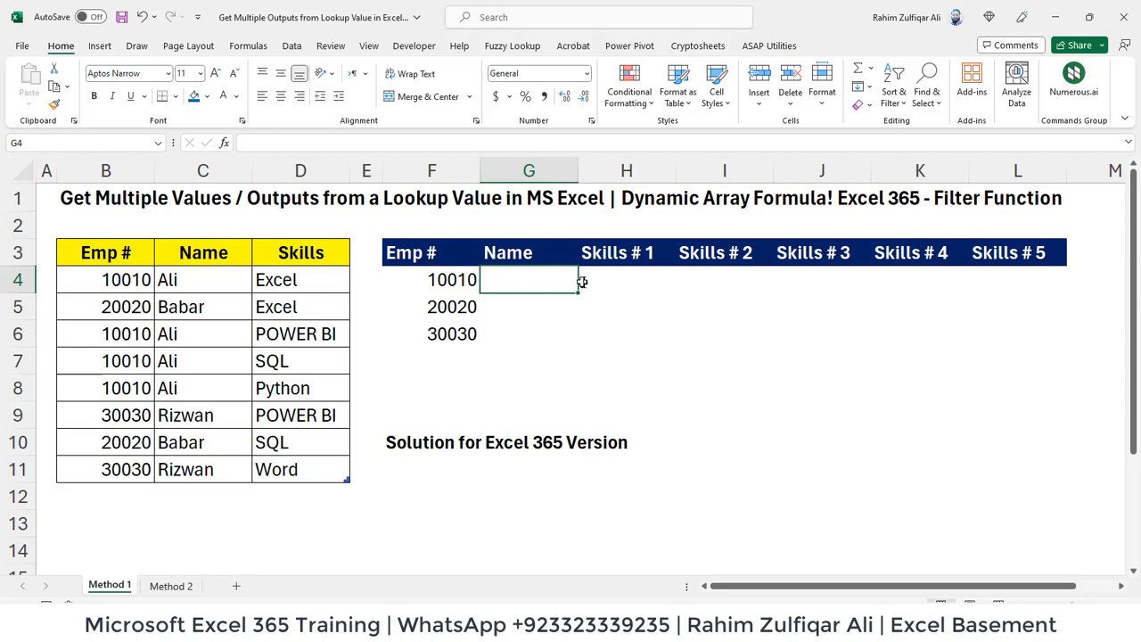
{"action": "type", "text": "=VL"}
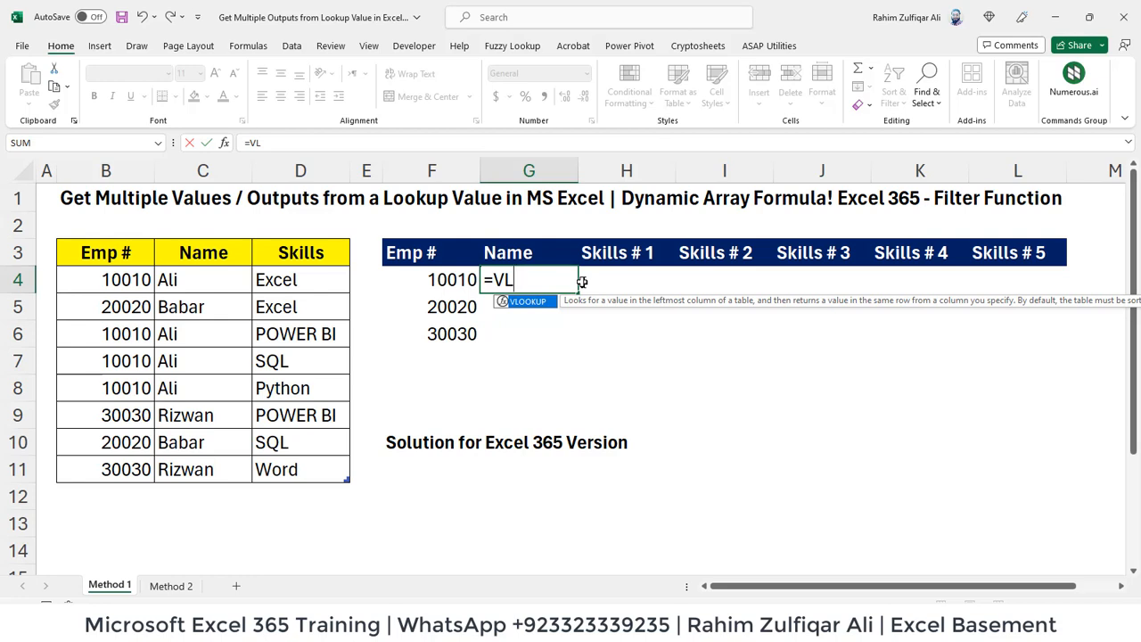
{"action": "key", "text": "BackSpace"}
{"action": "key", "text": "BackSpace"}
{"action": "type", "text": "XLO"}
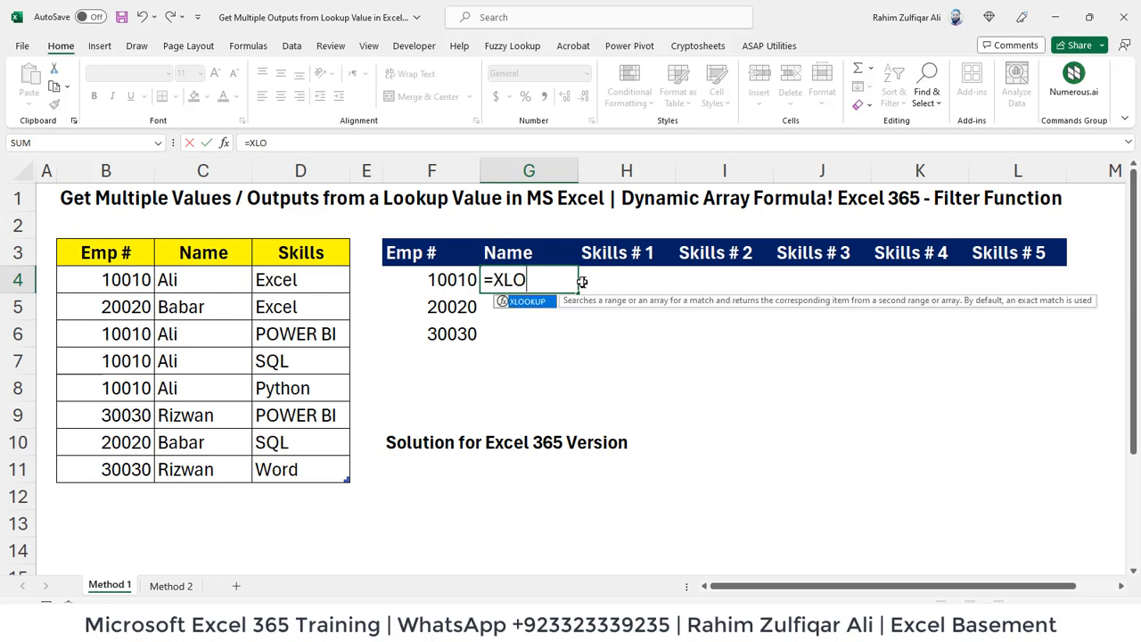
{"action": "key", "text": "Tab"}
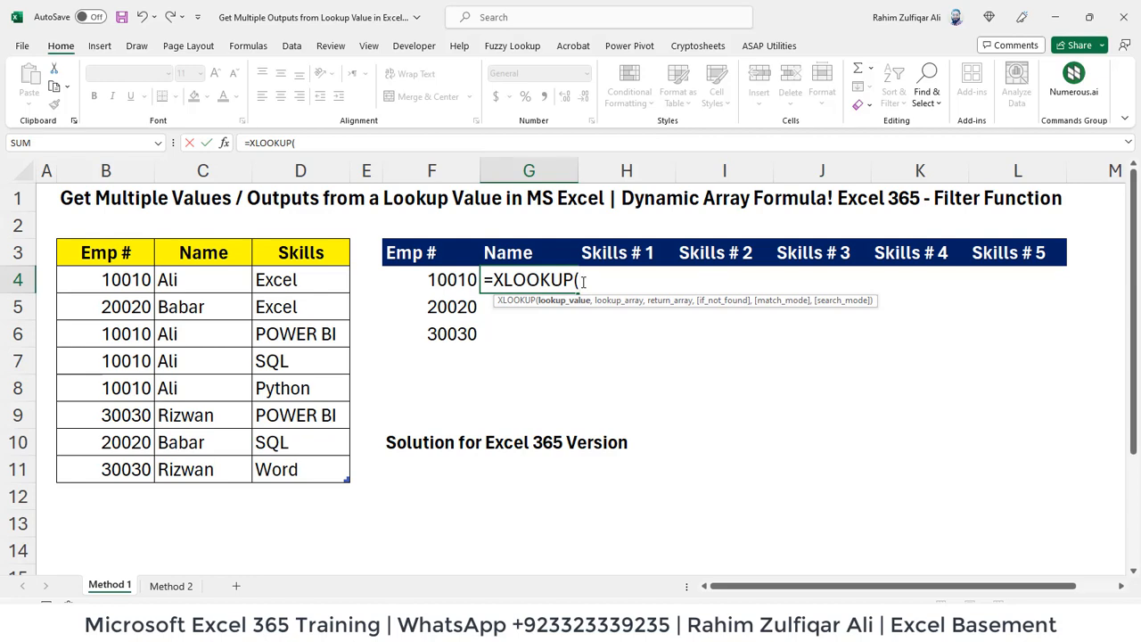
{"action": "key", "text": "Left"}
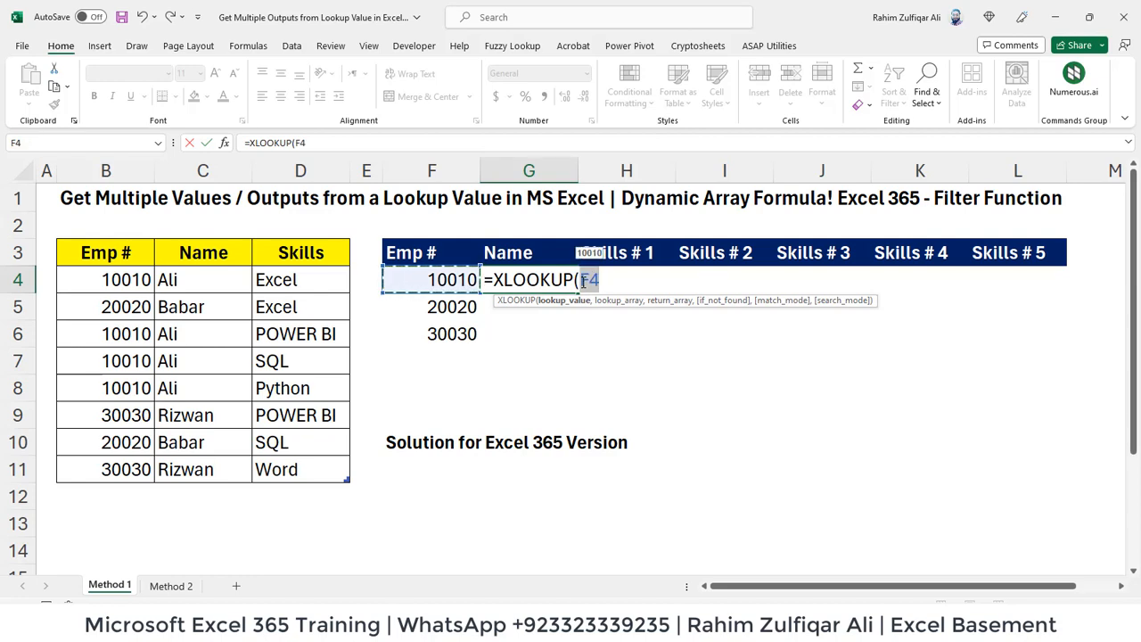
Step: Set the XLOOKUP's lookup array to the table's whole employee number column, Data[Emp '#]
{"action": "type", "text": ","}
{"action": "key", "text": "Left"}
{"action": "key", "text": "Left"}
{"action": "key", "text": "Left"}
{"action": "key", "text": "Left"}
{"action": "key", "text": "Left"}
{"action": "key", "text": "Left"}
{"action": "key", "text": "Right"}
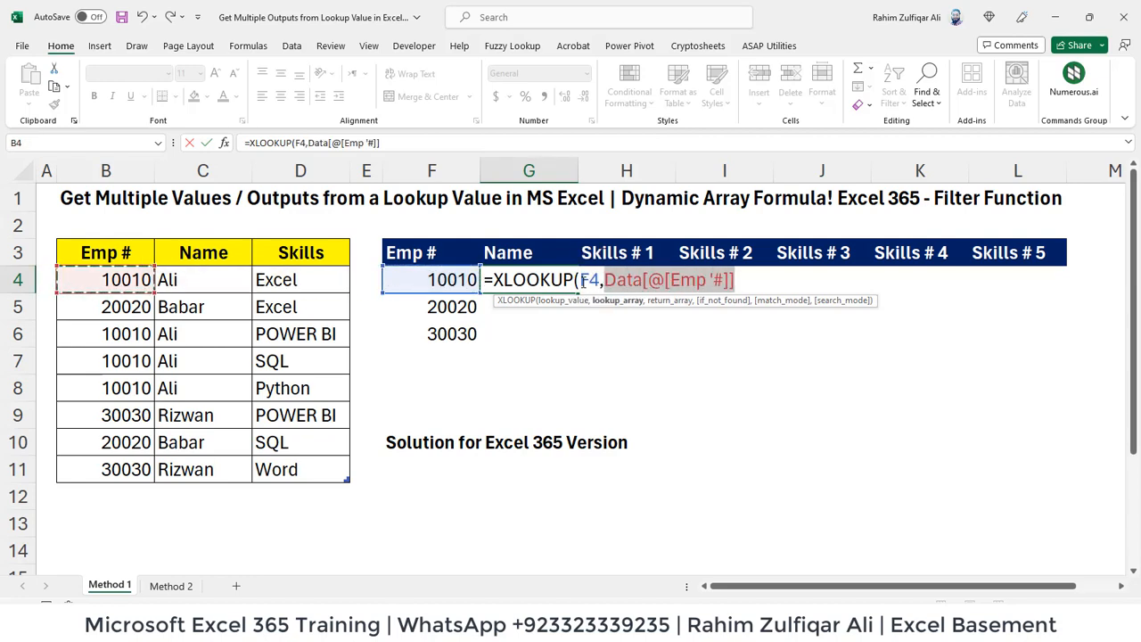
{"action": "key", "text": "ctrl+shift+Down"}
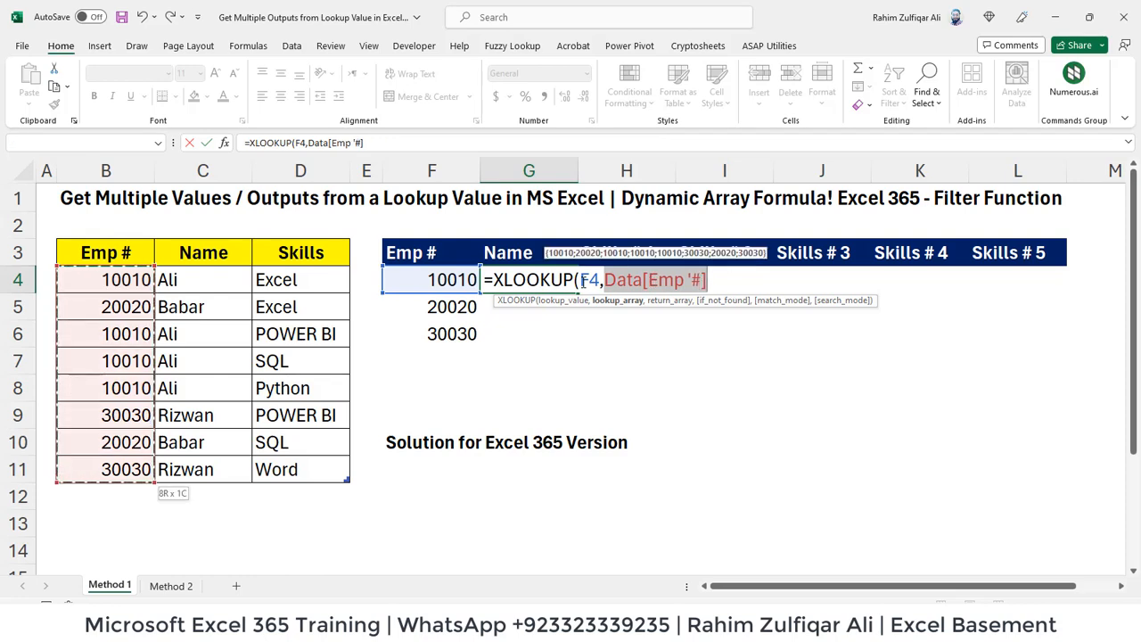
Step: Set the return array to Data[Name] and enter the completed XLOOKUP formula in G4
{"action": "type", "text": ","}
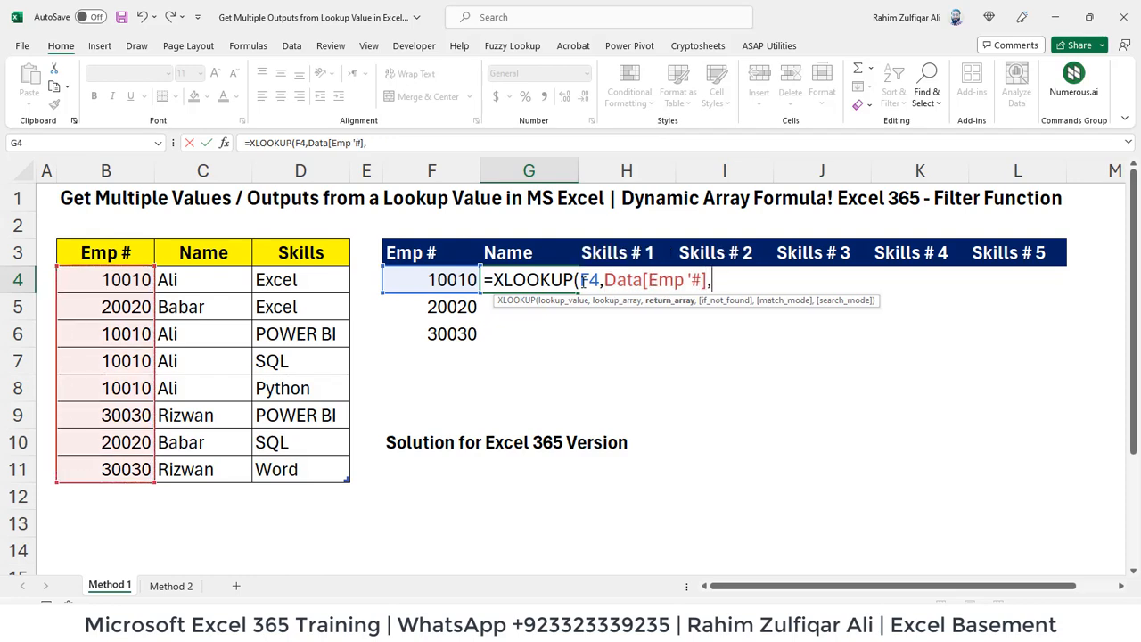
{"action": "key", "text": "Left"}
{"action": "key", "text": "Left"}
{"action": "key", "text": "Left"}
{"action": "key", "text": "Left"}
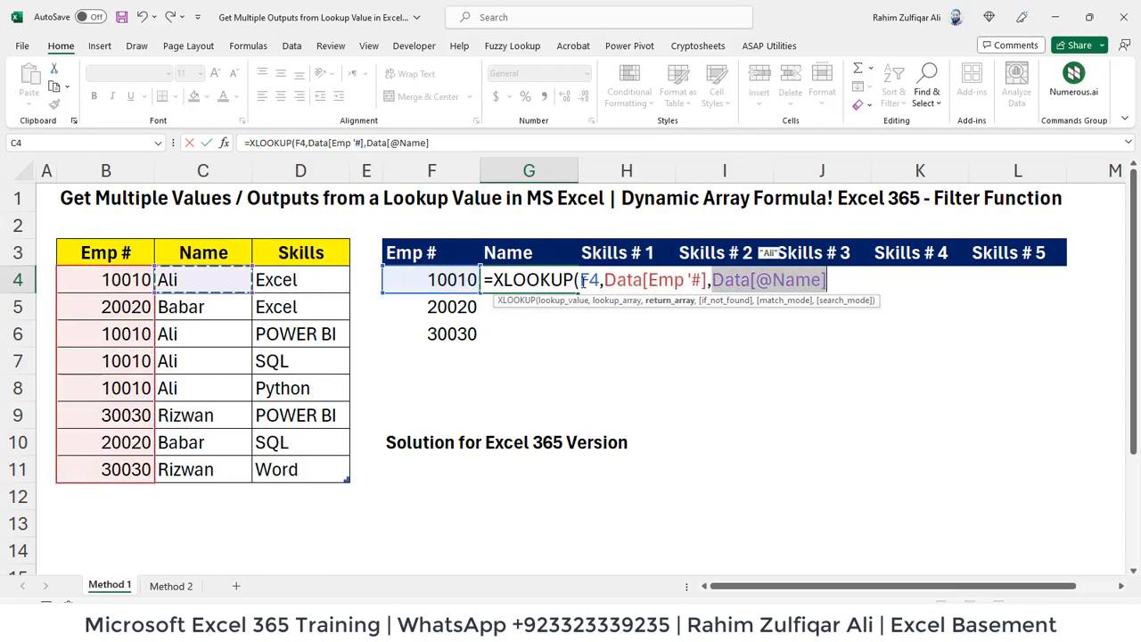
{"action": "key", "text": "ctrl+shift+Down"}
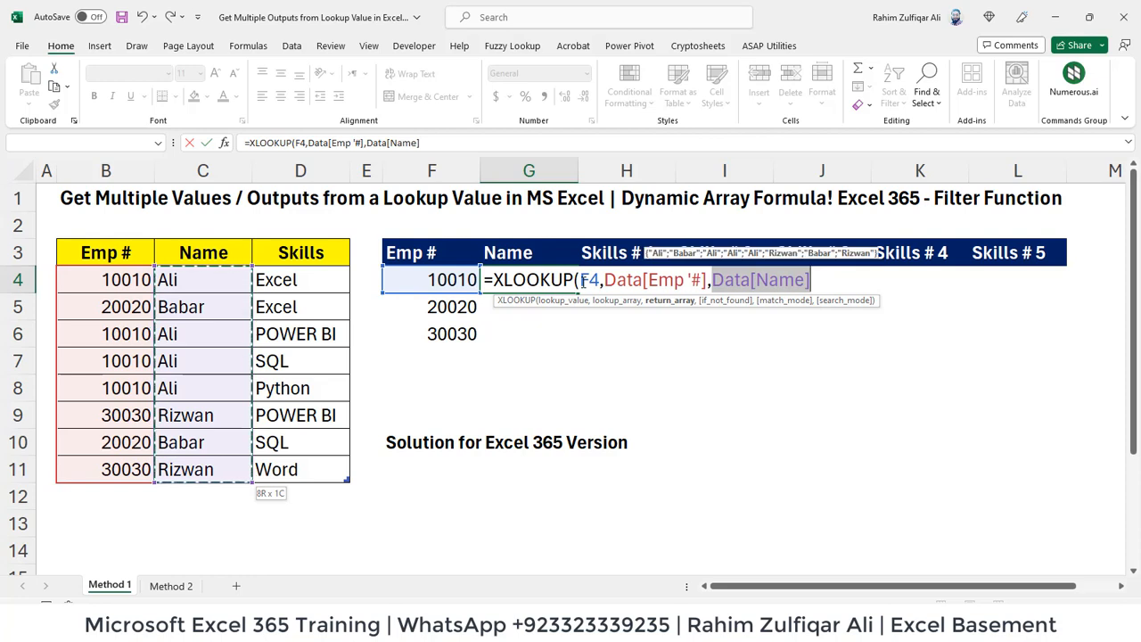
{"action": "key", "text": "Return"}
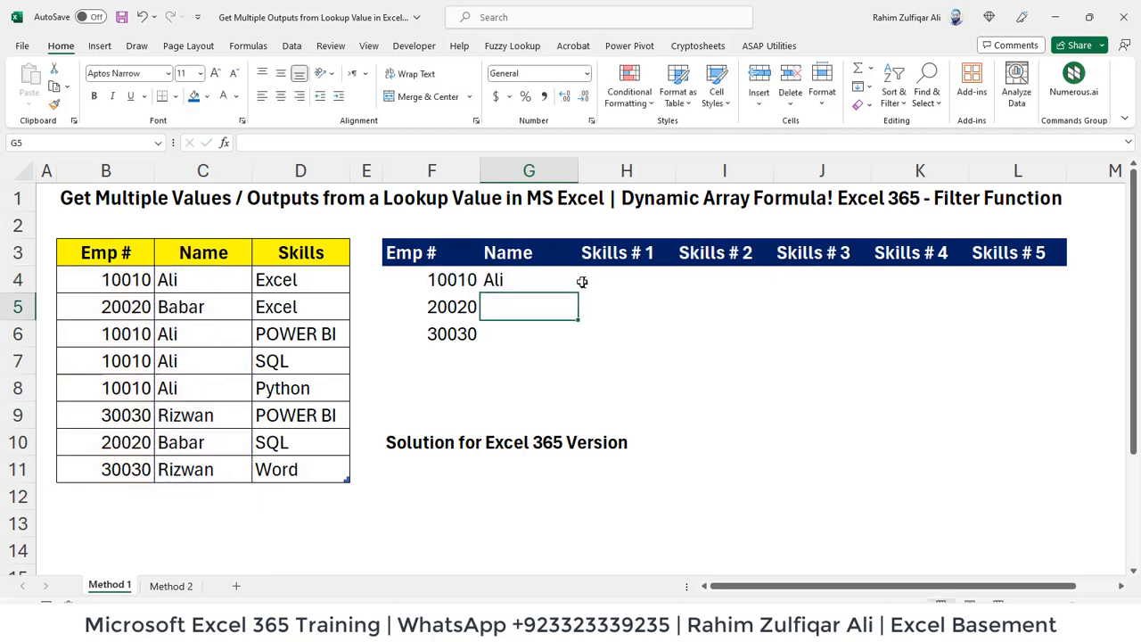
Step: Fill the XLOOKUP formula from G4 down through G6 and open G4's formula for review
{"action": "key", "text": "Up"}
{"action": "key", "text": "shift+Down"}
{"action": "key", "text": "shift+Down"}
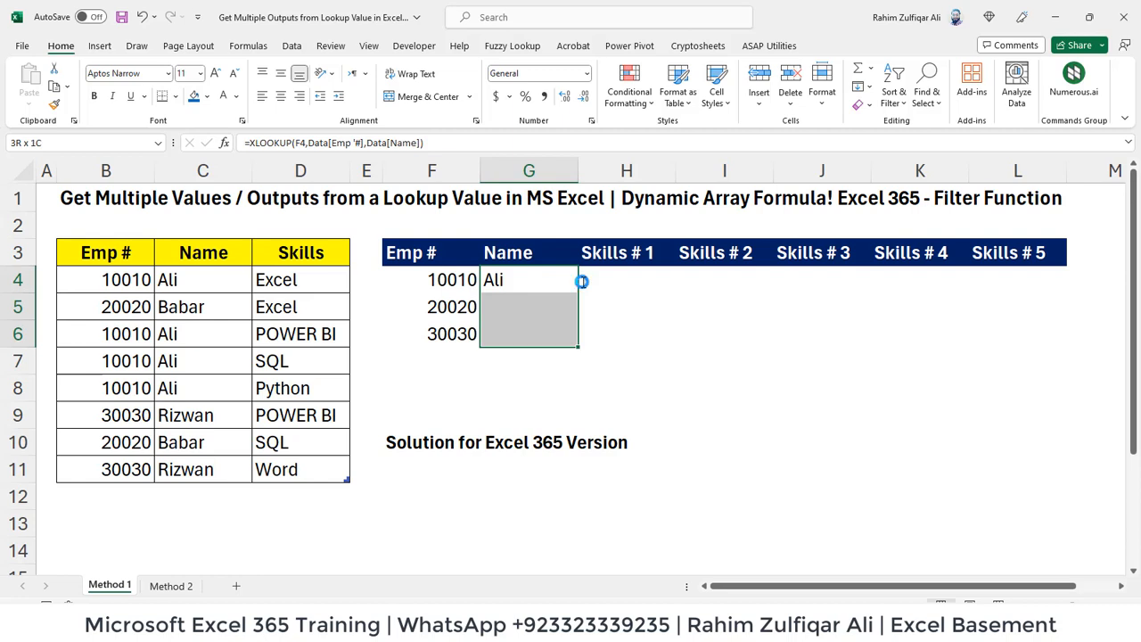
{"action": "key", "text": "ctrl+d"}
{"action": "key", "text": "Down"}
{"action": "key", "text": "Left"}
{"action": "key", "text": "Up"}
{"action": "key", "text": "Right"}
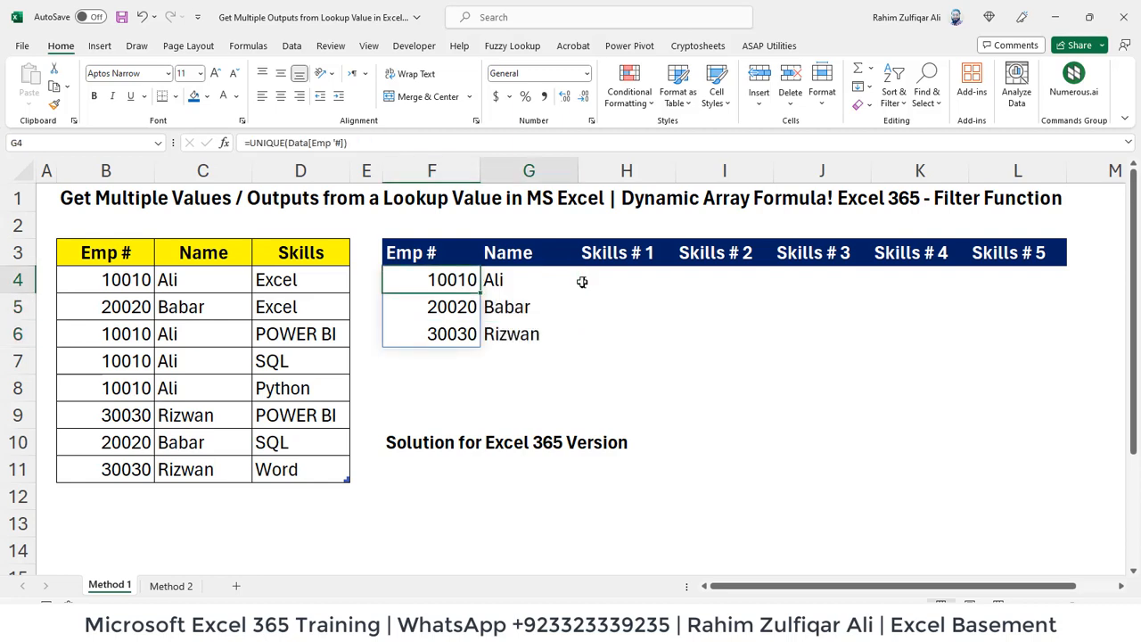
{"action": "key", "text": "F2"}
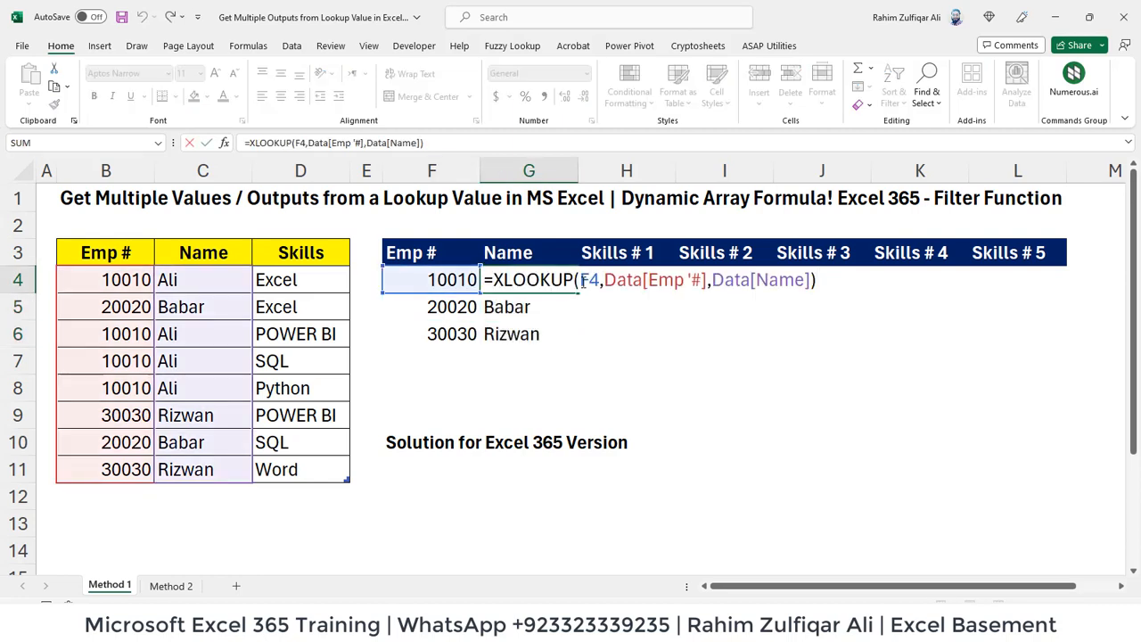
Step: Review the copied XLOOKUP formulas in G5 and G6 of the Name column
{"action": "key", "text": "Return"}
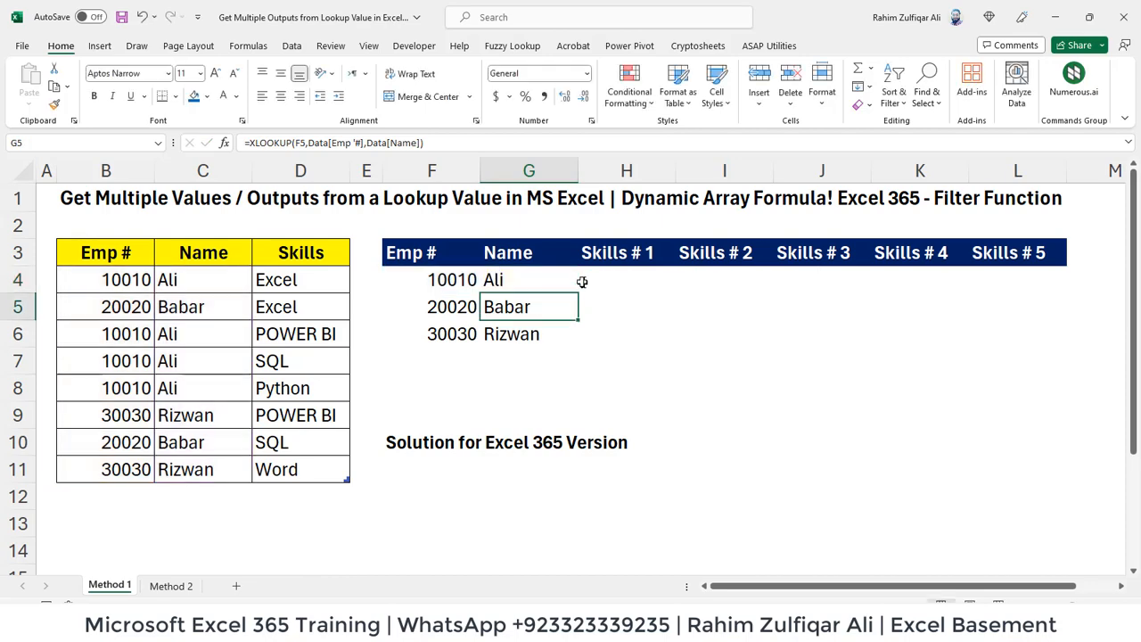
{"action": "key", "text": "F2"}
{"action": "key", "text": "Return"}
{"action": "key", "text": "F2"}
{"action": "key", "text": "Return"}
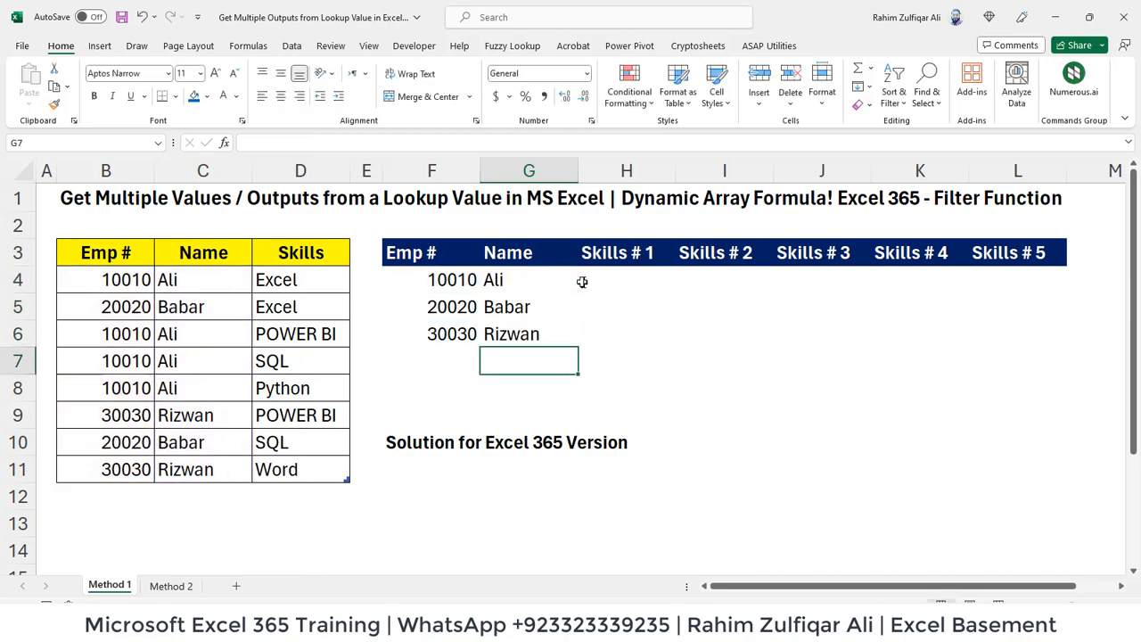
{"action": "key", "text": "Up"}
{"action": "key", "text": "Up"}
{"action": "key", "text": "Up"}
{"action": "key", "text": "Left"}
Step: Examine the source table's Skills entries for the first employee, from D4 down
{"action": "left_click", "coordinate": [581, 282]}
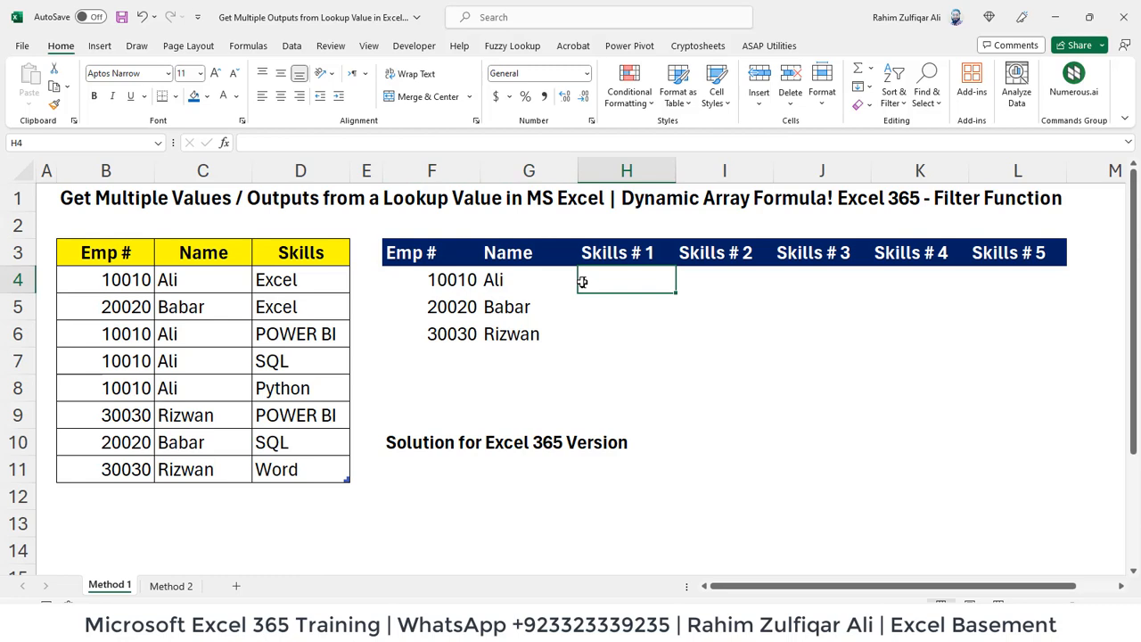
{"action": "key", "text": "Left"}
{"action": "key", "text": "Left"}
{"action": "key", "text": "Left"}
{"action": "key", "text": "Left"}
{"action": "key", "text": "Left"}
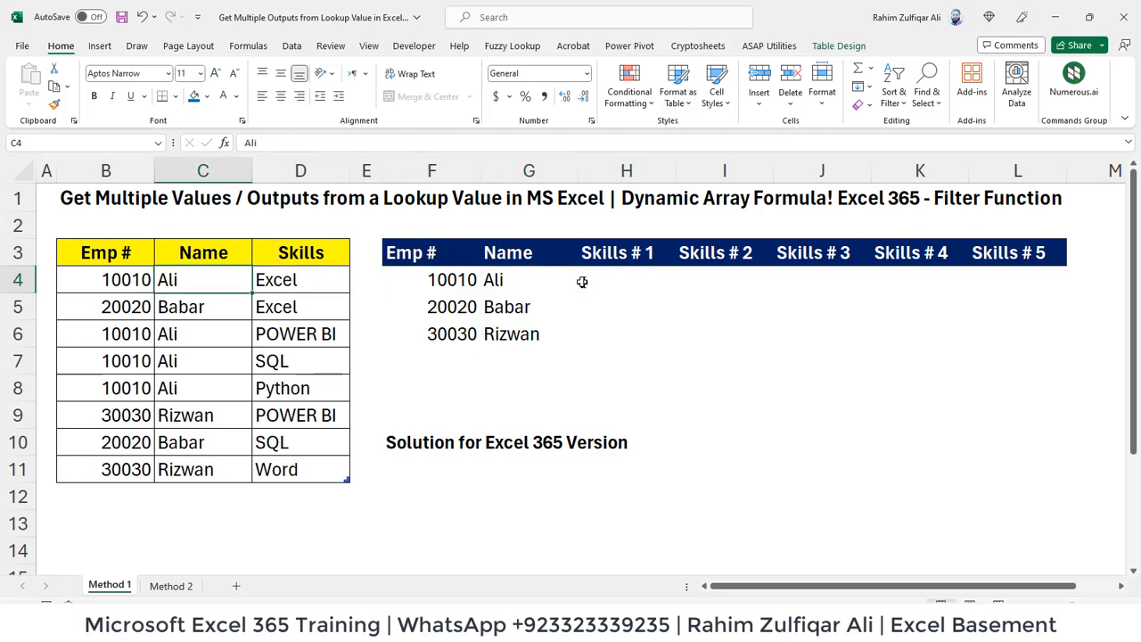
{"action": "key", "text": "Right"}
{"action": "key", "text": "Down"}
{"action": "key", "text": "Down"}
{"action": "key", "text": "Down"}
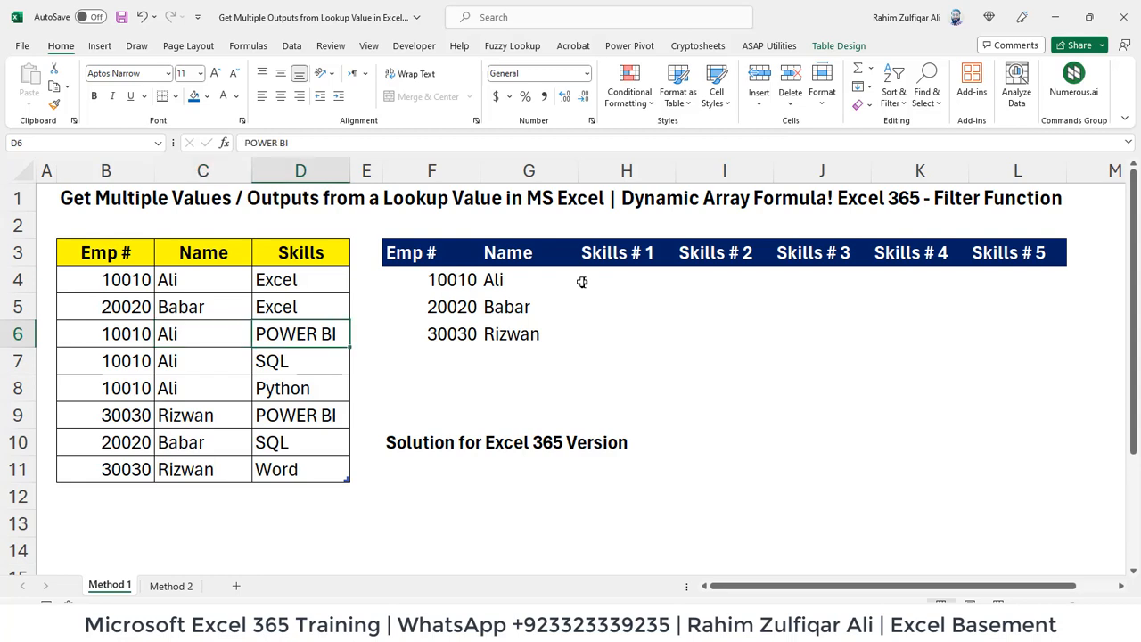
{"action": "key", "text": "Down"}
{"action": "key", "text": "Right"}
{"action": "key", "text": "Right"}
{"action": "key", "text": "Right"}
{"action": "key", "text": "Right"}
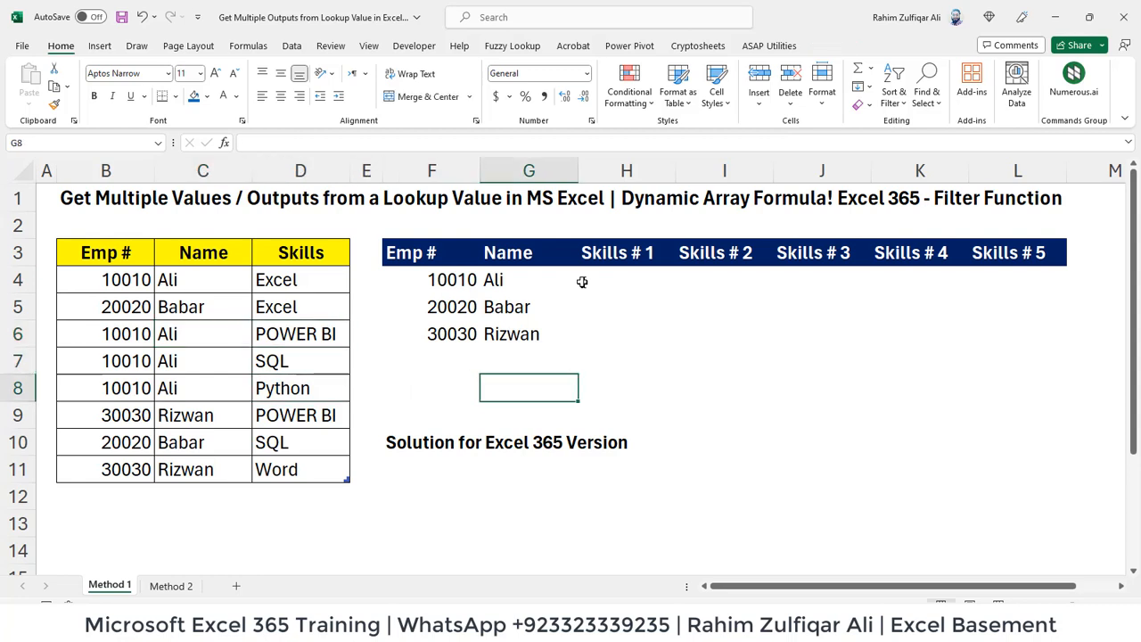
Step: Look over the empty Skills # 1 to Skills # 4 cells in row 4 of the summary
{"action": "key", "text": "Up"}
{"action": "key", "text": "Up"}
{"action": "key", "text": "Up"}
{"action": "key", "text": "Up"}
{"action": "key", "text": "Right"}
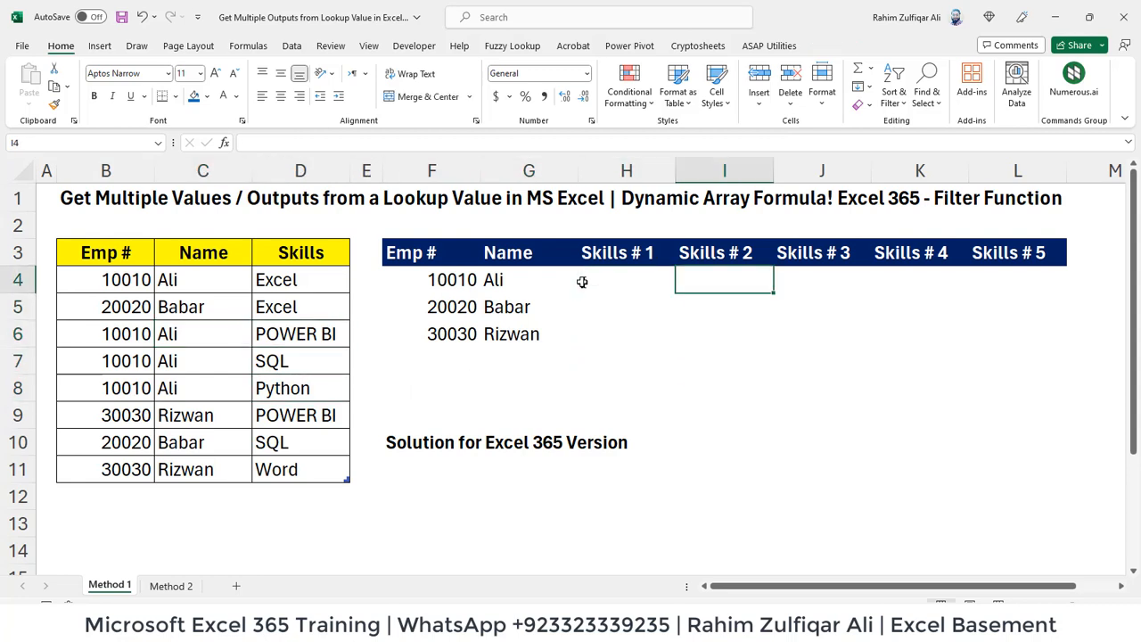
{"action": "key", "text": "Right"}
{"action": "key", "text": "Right"}
{"action": "key", "text": "Left"}
{"action": "key", "text": "Left"}
{"action": "key", "text": "Left"}
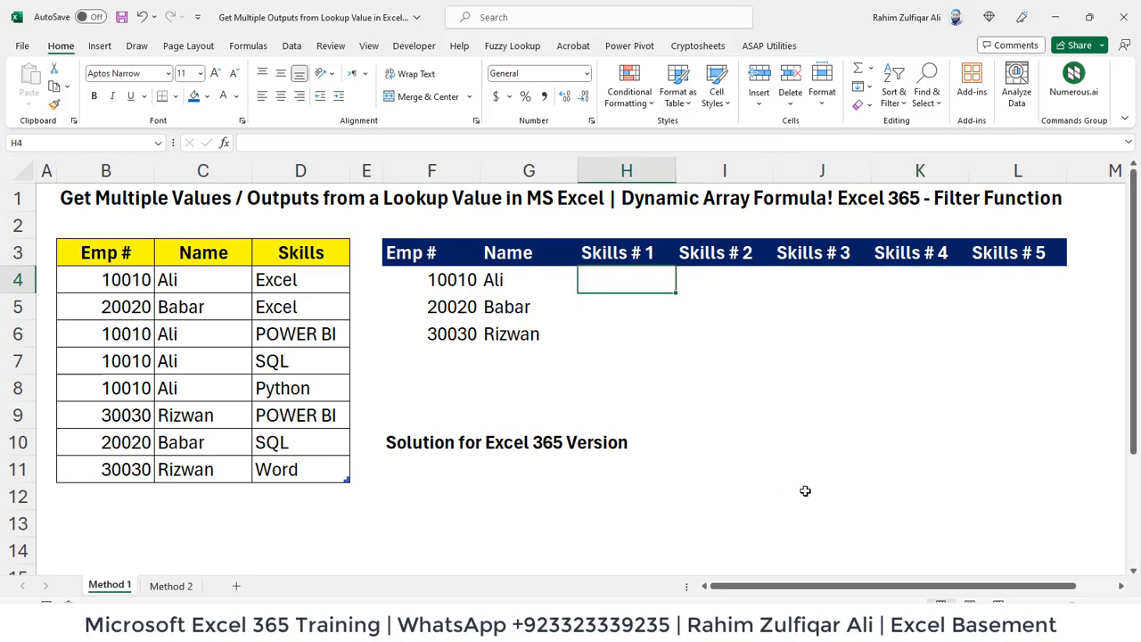
Step: Begin a FILTER formula in H4 under Skills # 1, with the whole Data[Skills] column as its array
{"action": "type", "text": "=FIL"}
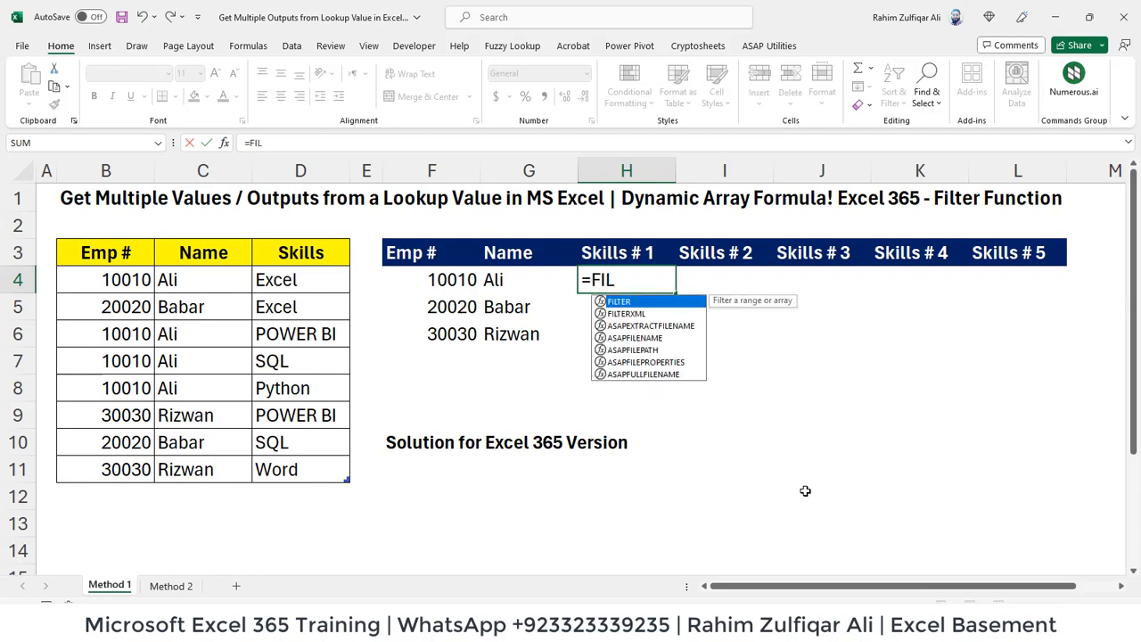
{"action": "key", "text": "Tab"}
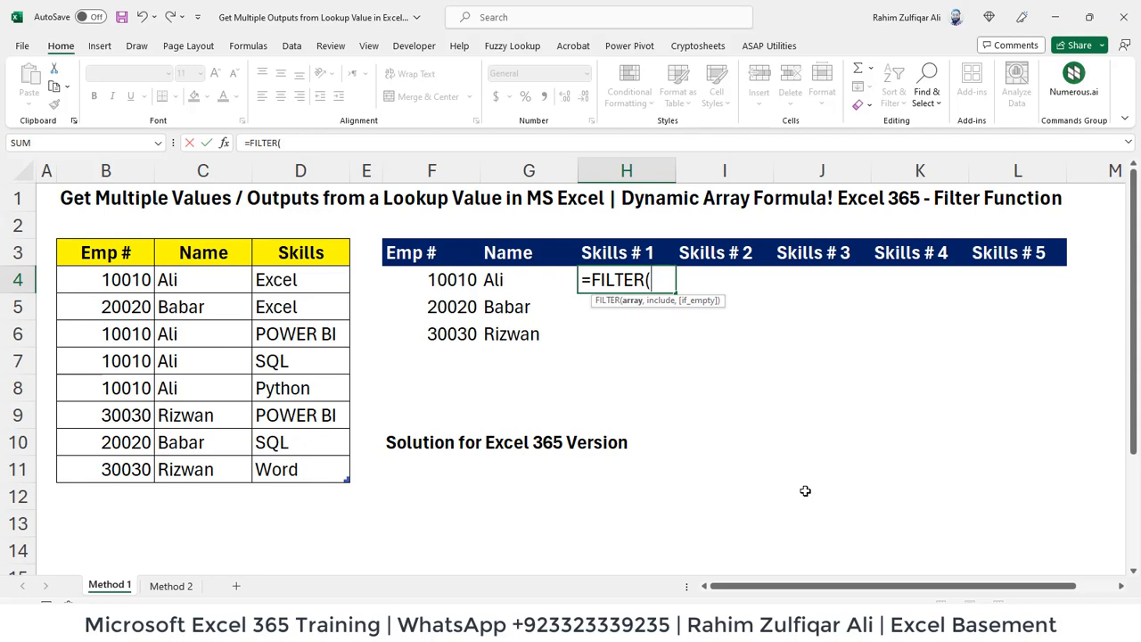
{"action": "key", "text": "Left"}
{"action": "key", "text": "Left"}
{"action": "key", "text": "Left"}
{"action": "key", "text": "Left"}
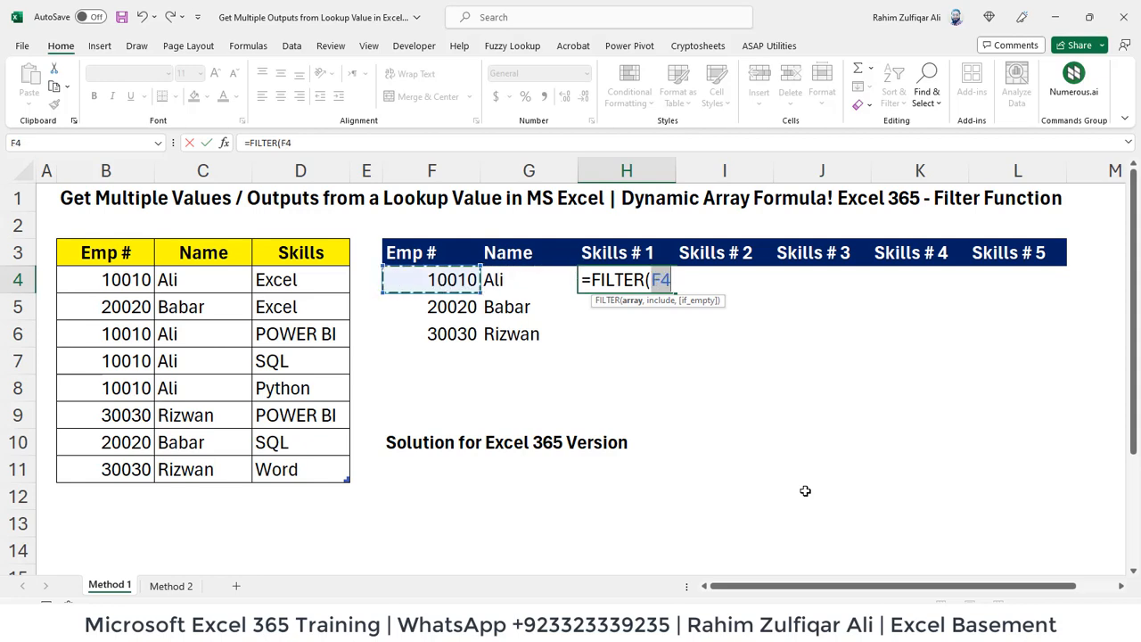
{"action": "key", "text": "ctrl+shift+Down"}
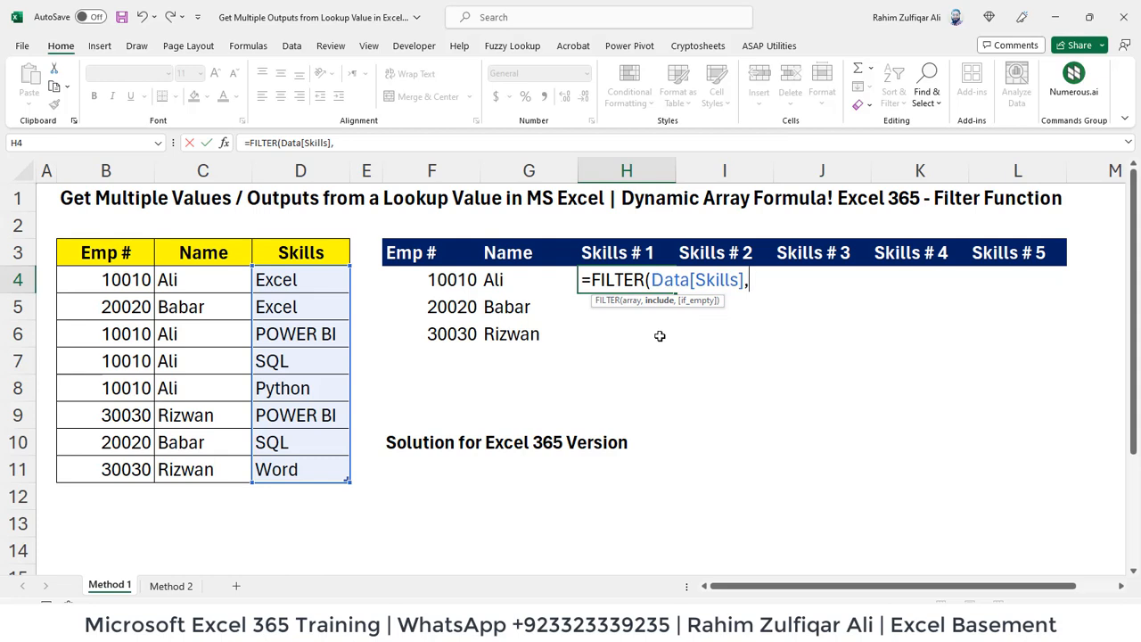
Step: Use the table's whole employee number column, Data[Emp '#], in the FILTER's include argument
{"action": "key", "text": "Left"}
{"action": "key", "text": "Left"}
{"action": "key", "text": "Left"}
{"action": "key", "text": "Left"}
{"action": "key", "text": "Left"}
{"action": "key", "text": "Left"}
{"action": "key", "text": "Left"}
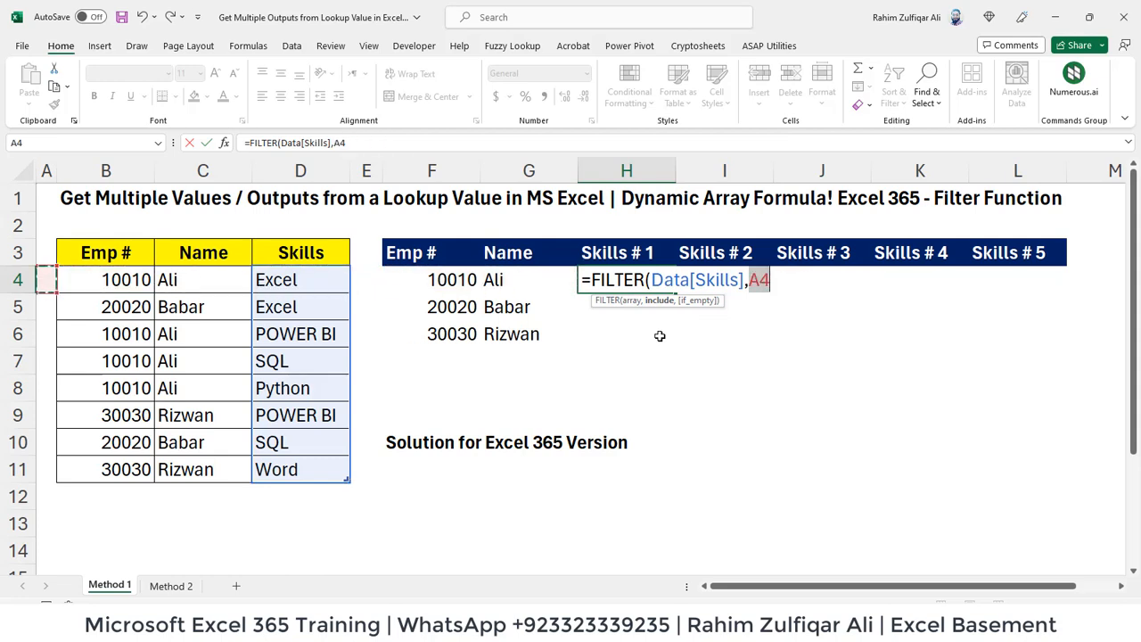
{"action": "key", "text": "Right"}
{"action": "key", "text": "ctrl+shift+Down"}
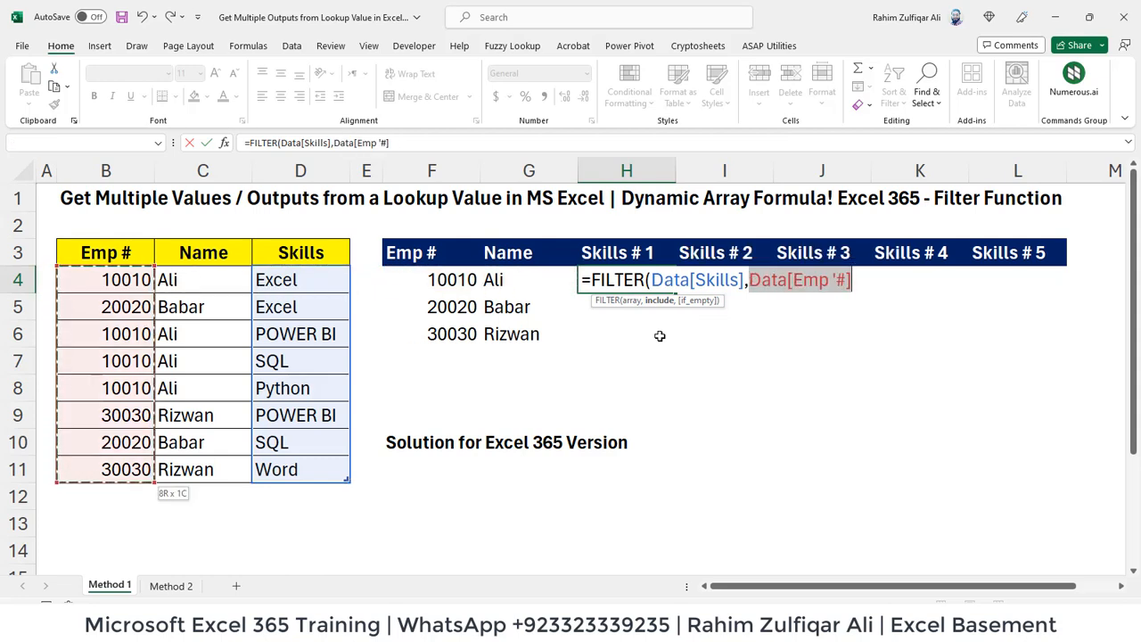
Step: Complete the FILTER condition as Data[Emp '#]=F4 and wrap the FILTER in a TOROW function
{"action": "type", "text": "="}
{"action": "key", "text": "Left"}
{"action": "key", "text": "Left"}
{"action": "key", "text": "Left"}
{"action": "key", "text": "Right"}
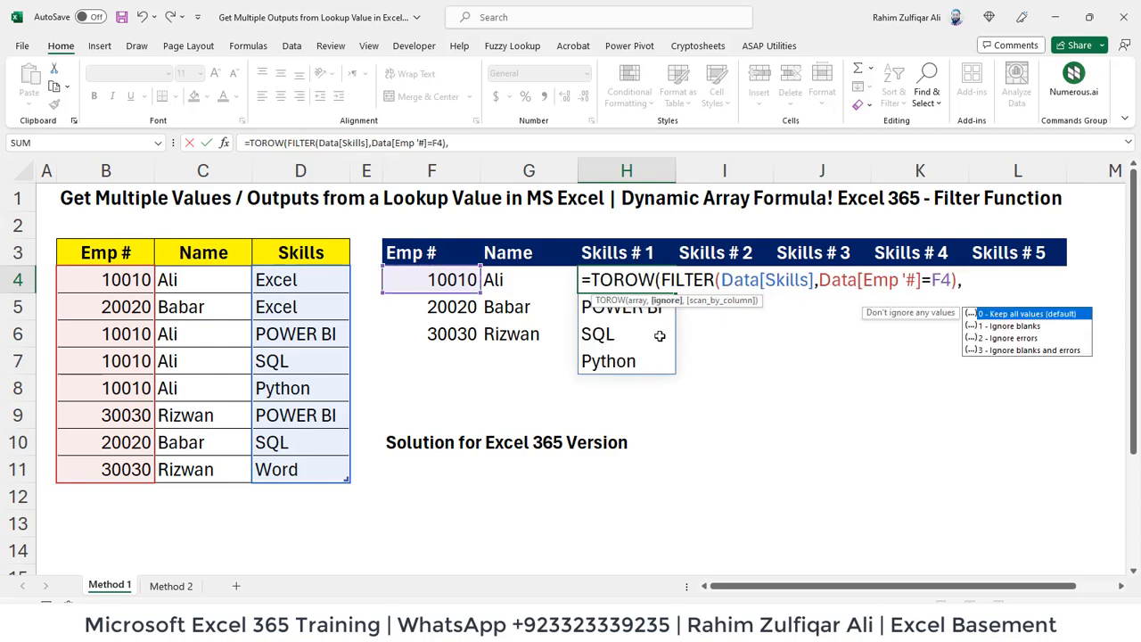
Step: Leave out TOROW's optional ignore argument and enter =TOROW(FILTER(Data[Skills],Data[Emp '#]=F4)) in H4
{"action": "key", "text": "BackSpace"}
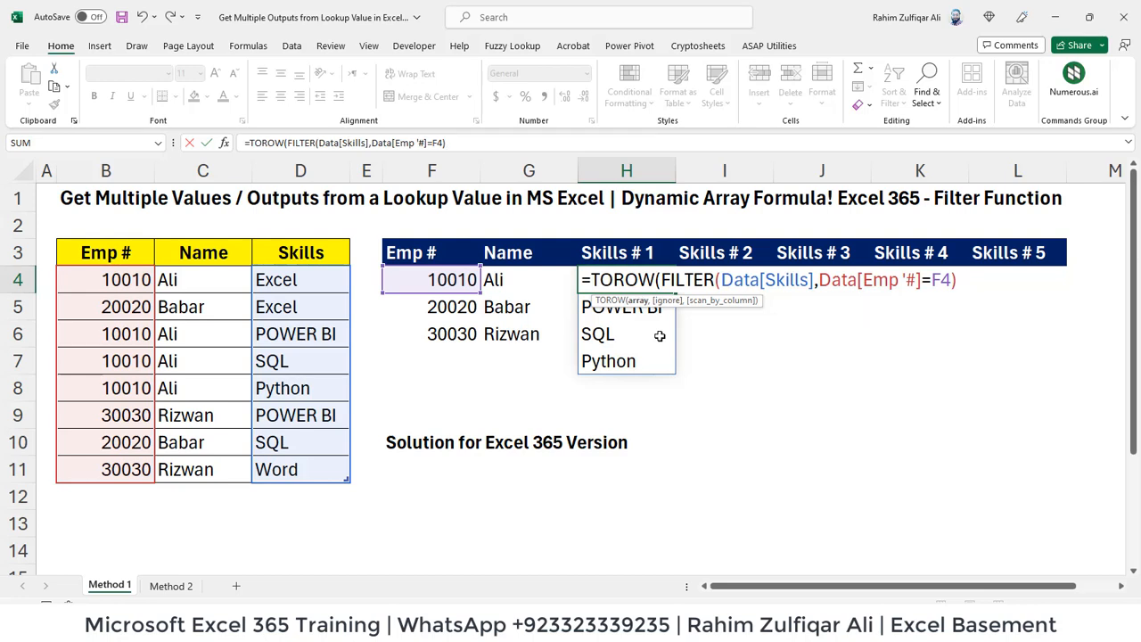
{"action": "type", "text": ")"}
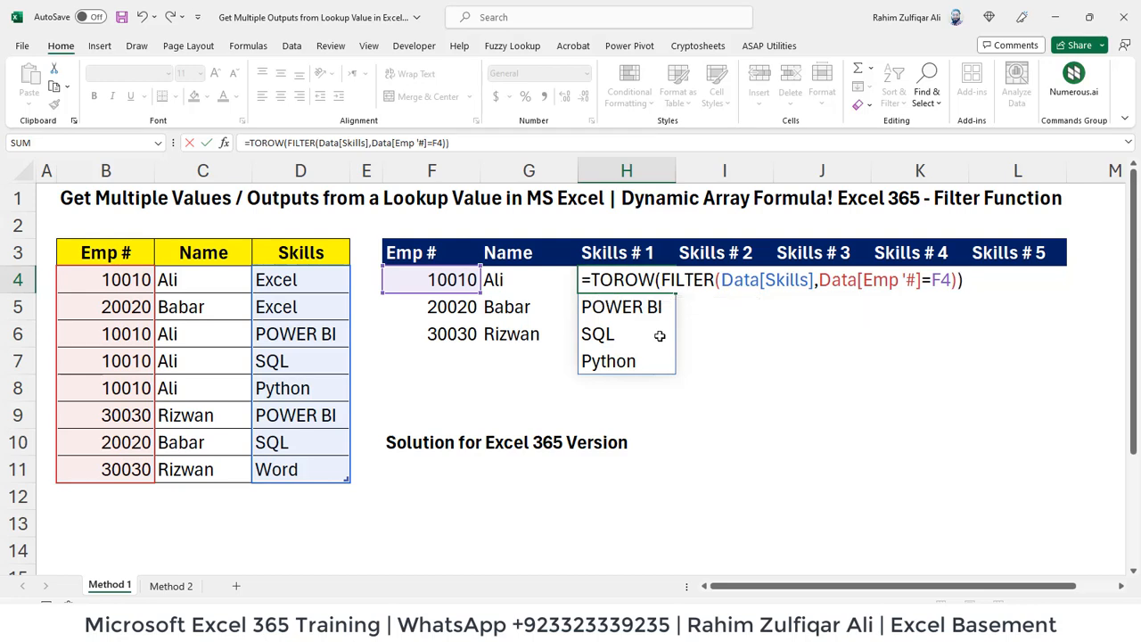
{"action": "key", "text": "Return"}
{"action": "key", "text": "Up"}
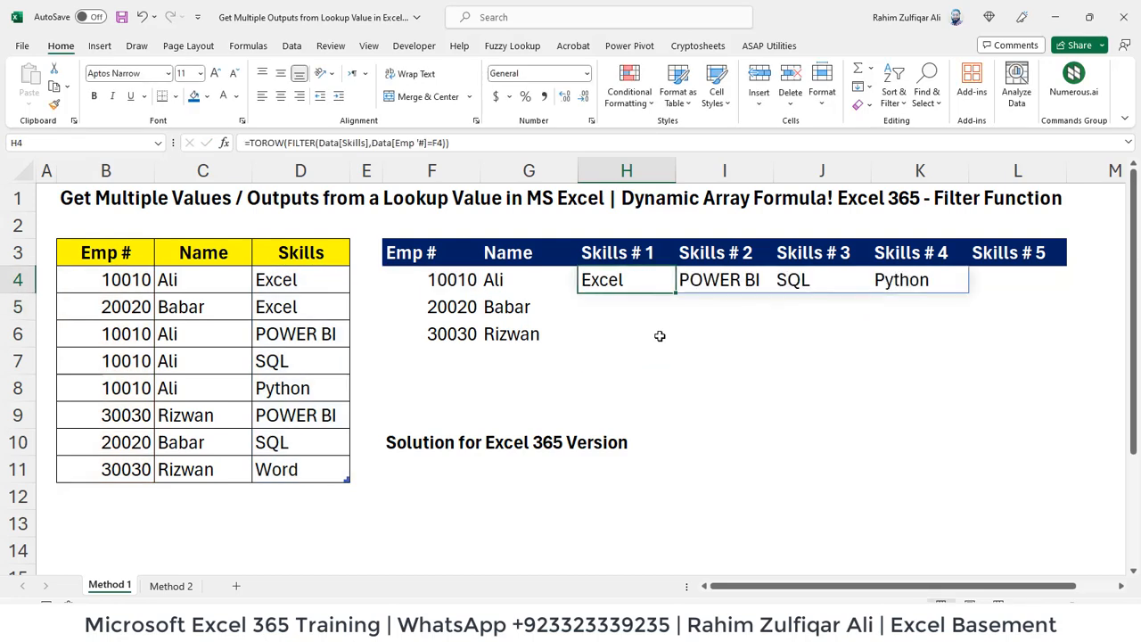
Step: Fill the TOROW formula from H4 down through H6 for the remaining employees
{"action": "key", "text": "Right"}
{"action": "key", "text": "Right"}
{"action": "key", "text": "Right"}
{"action": "key", "text": "Left"}
{"action": "key", "text": "Left"}
{"action": "key", "text": "Left"}
{"action": "left_click", "coordinate": [660, 335], "text": "shift"}
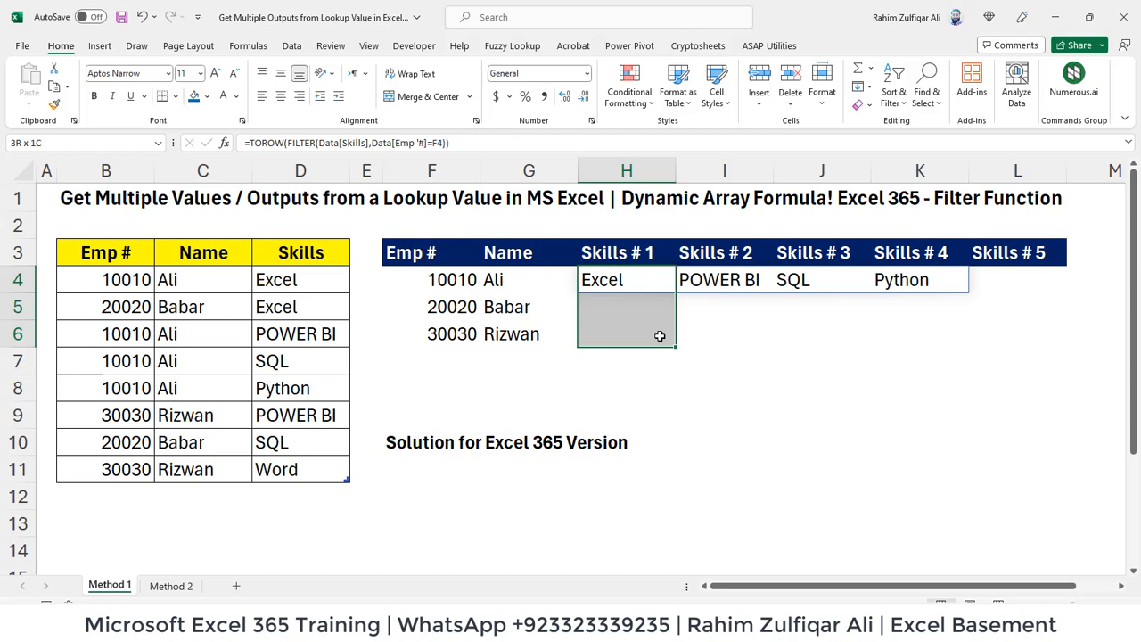
{"action": "key", "text": "ctrl+d"}
Step: Check the spilled skills in rows 5 and 6 for the second and third employees
{"action": "key", "text": "Left"}
{"action": "key", "text": "Down"}
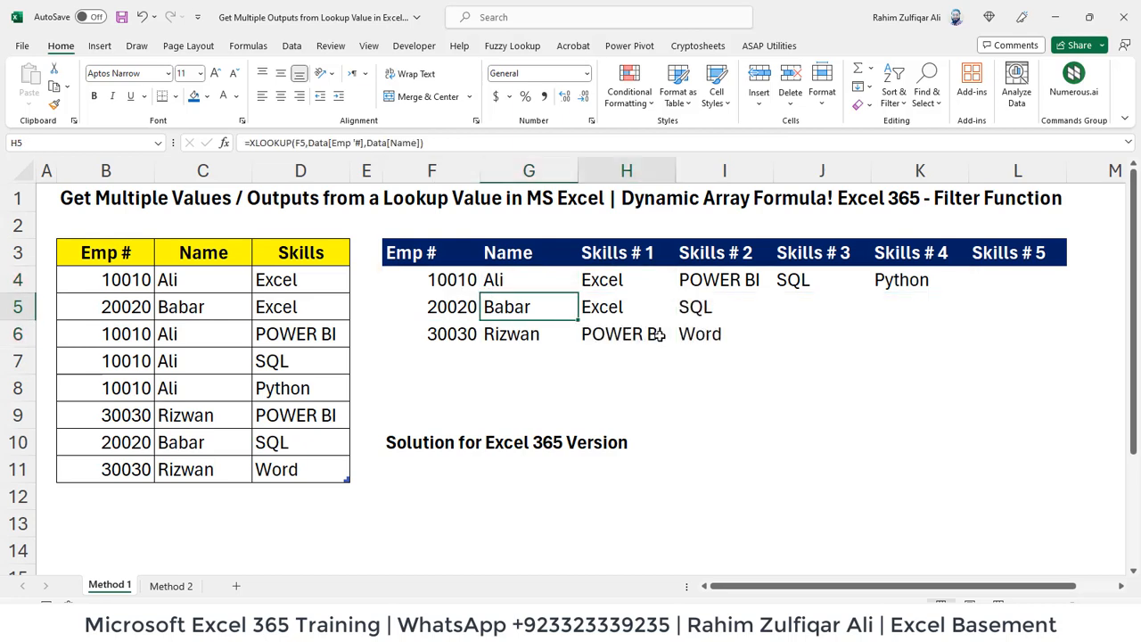
{"action": "key", "text": "Right"}
{"action": "key", "text": "Right"}
{"action": "key", "text": "Left"}
{"action": "key", "text": "Left"}
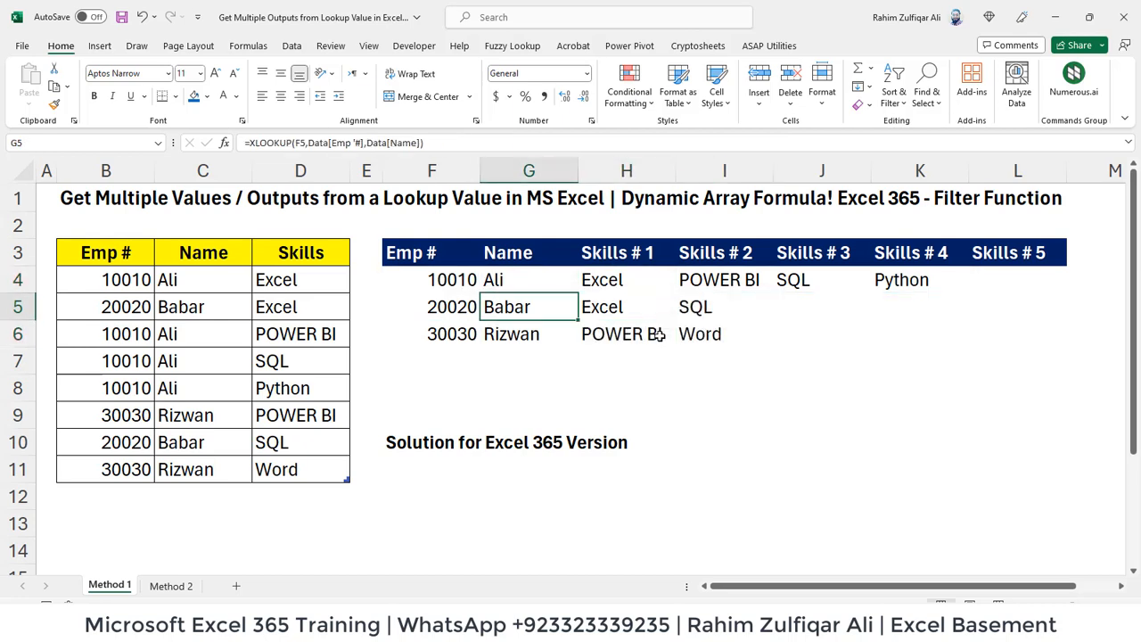
{"action": "key", "text": "Down"}
{"action": "key", "text": "Right"}
{"action": "key", "text": "Right"}
{"action": "key", "text": "Left"}
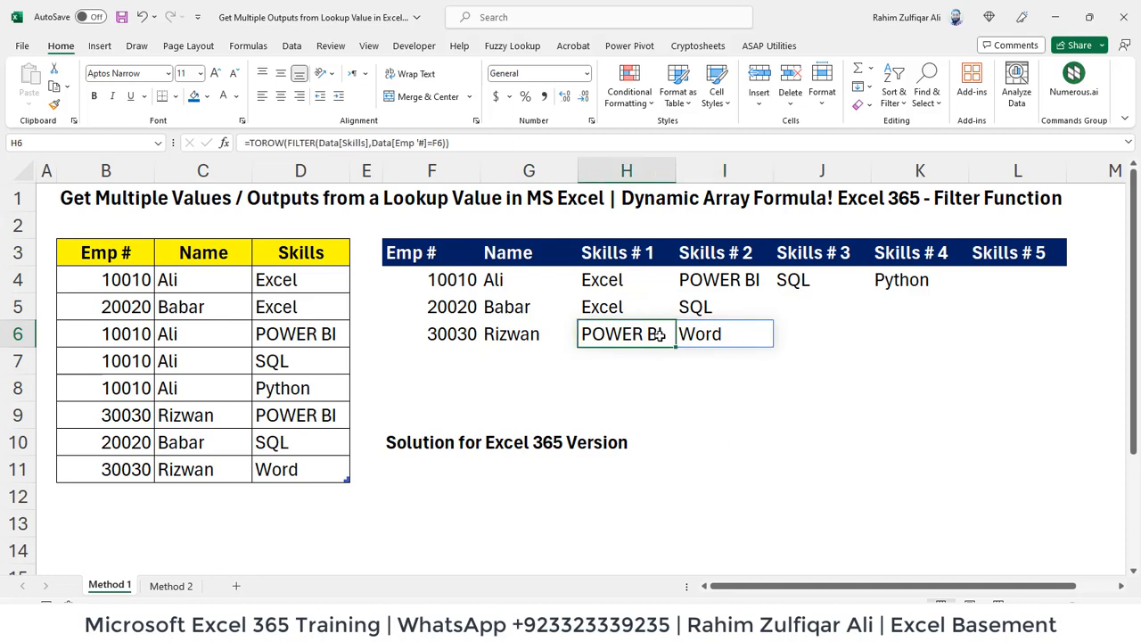
Step: Review the UNIQUE formula in F4 and the TOROW and FILTER formula in H4 with its spilled cells
{"action": "left_click", "coordinate": [432, 279]}
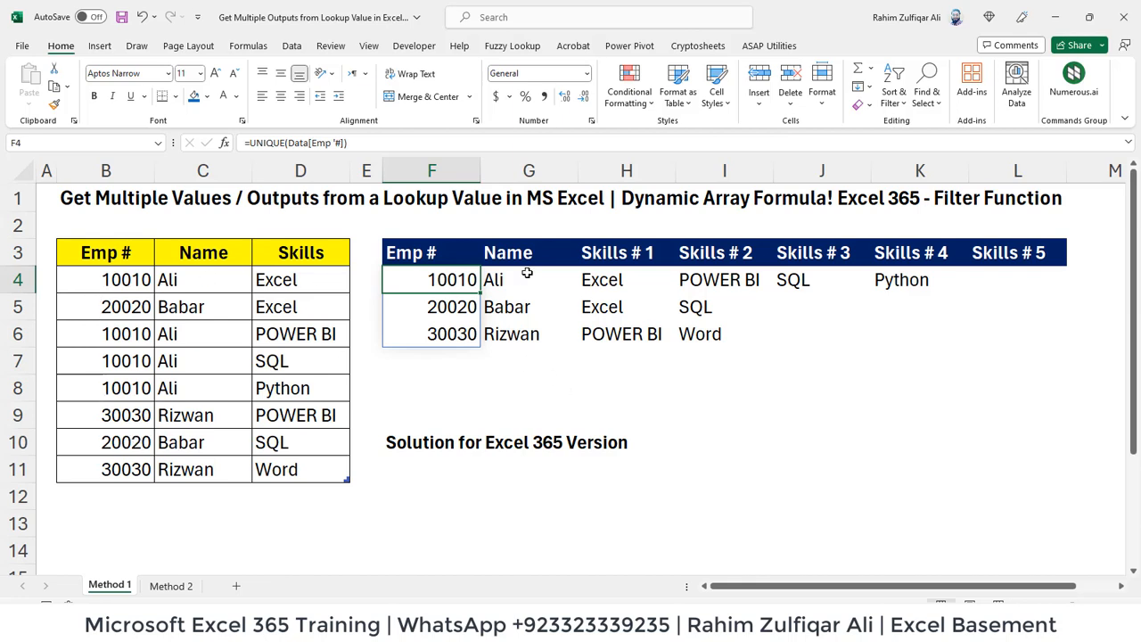
{"action": "left_click", "coordinate": [602, 280]}
{"action": "key", "text": "Right"}
{"action": "key", "text": "Right"}
{"action": "key", "text": "Right"}
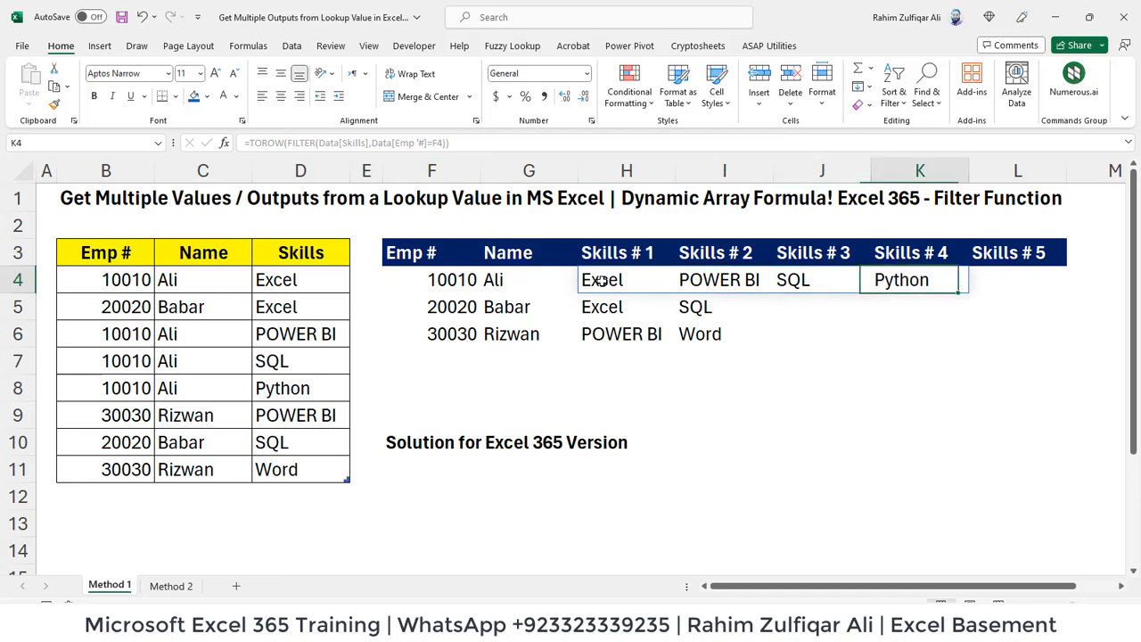
{"action": "key", "text": "Left"}
{"action": "key", "text": "Left"}
{"action": "key", "text": "Left"}
{"action": "key", "text": "F2"}
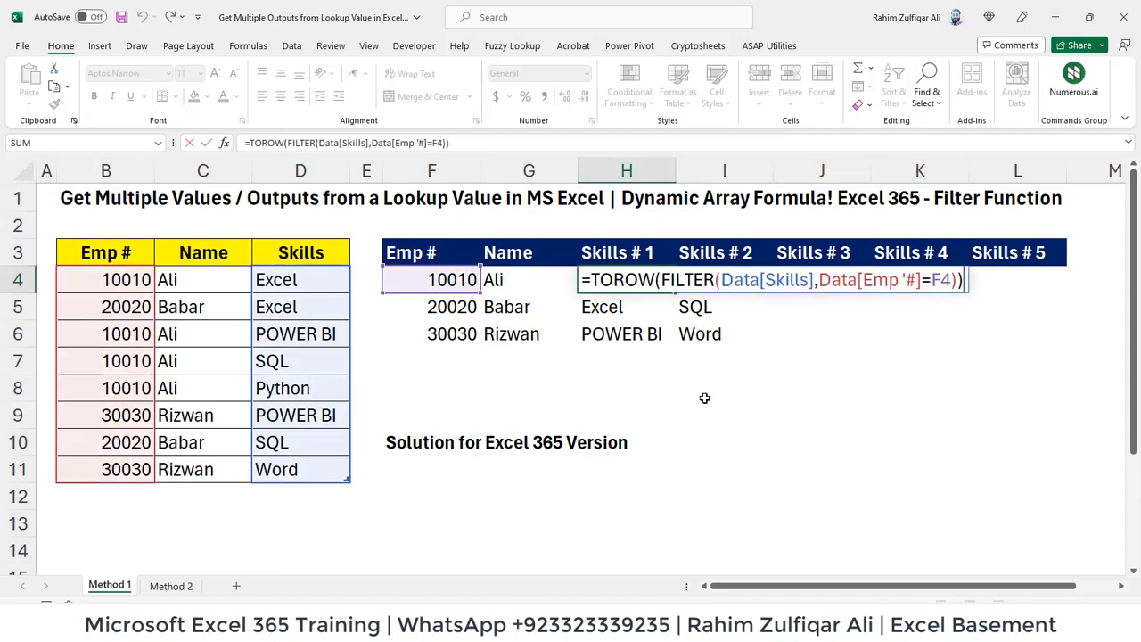
{"action": "key", "text": "Return"}
Step: View the Method 2 sheet briefly and return to the Method 1 sheet
{"action": "key", "text": "Down"}
{"action": "key", "text": "Down"}
{"action": "key", "text": "Left"}
{"action": "key", "text": "Left"}
{"action": "key", "text": "Up"}
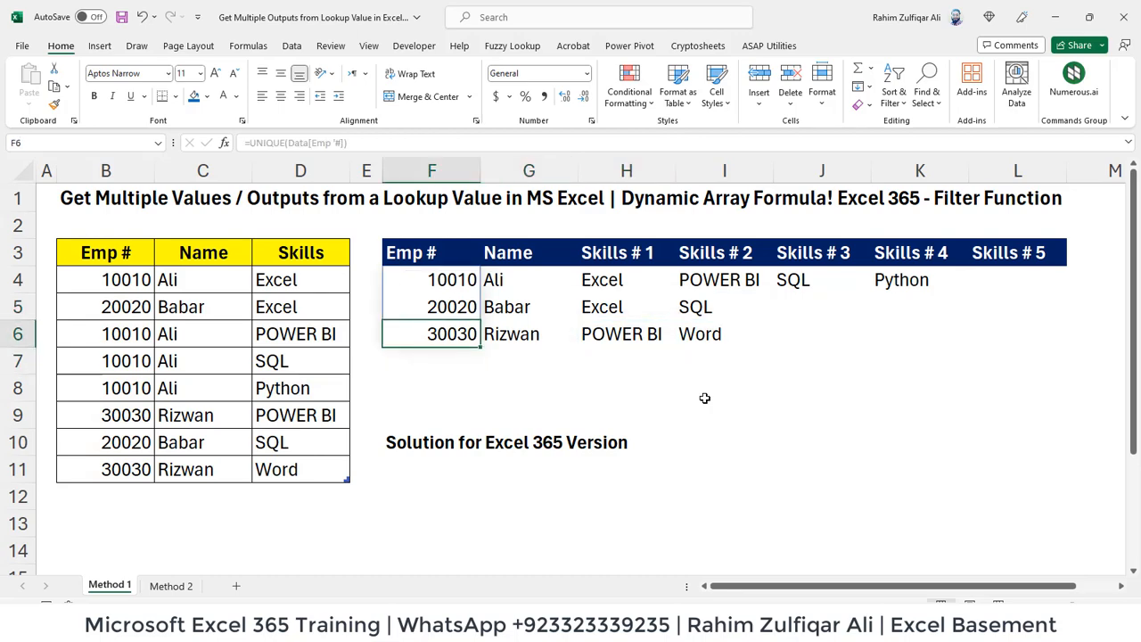
{"action": "key", "text": "ctrl+Page_Down"}
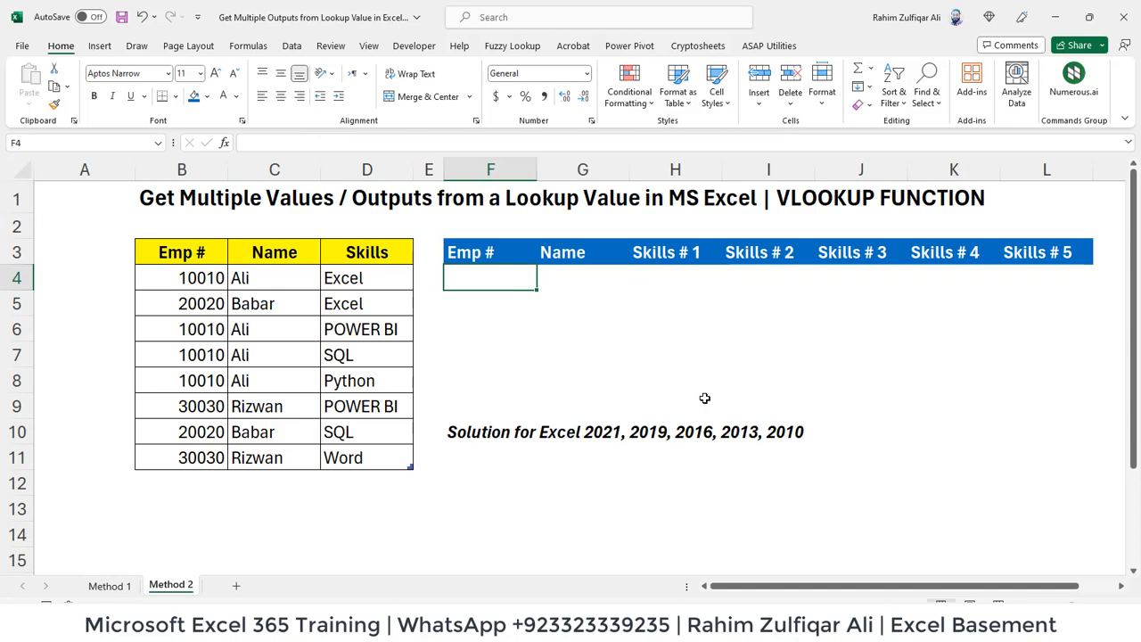
{"action": "key", "text": "ctrl+Page_Up"}
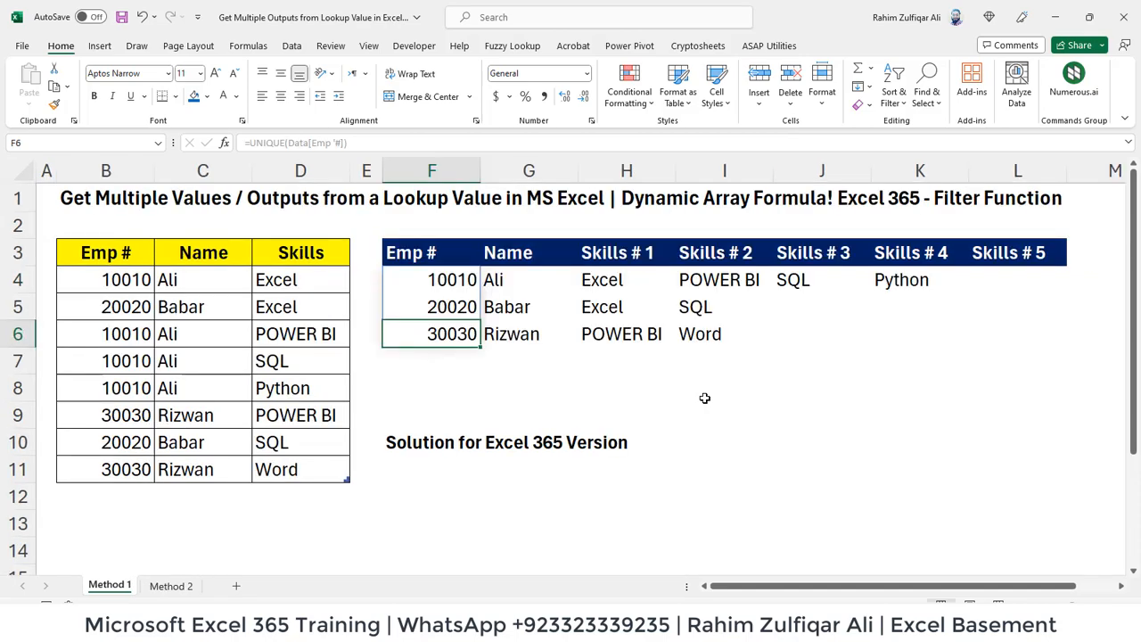
Step: Copy the full text of the TOROW formula in H4, leaving the cell unchanged
{"action": "key", "text": "Right"}
{"action": "key", "text": "Right"}
{"action": "key", "text": "Up"}
{"action": "key", "text": "Up"}
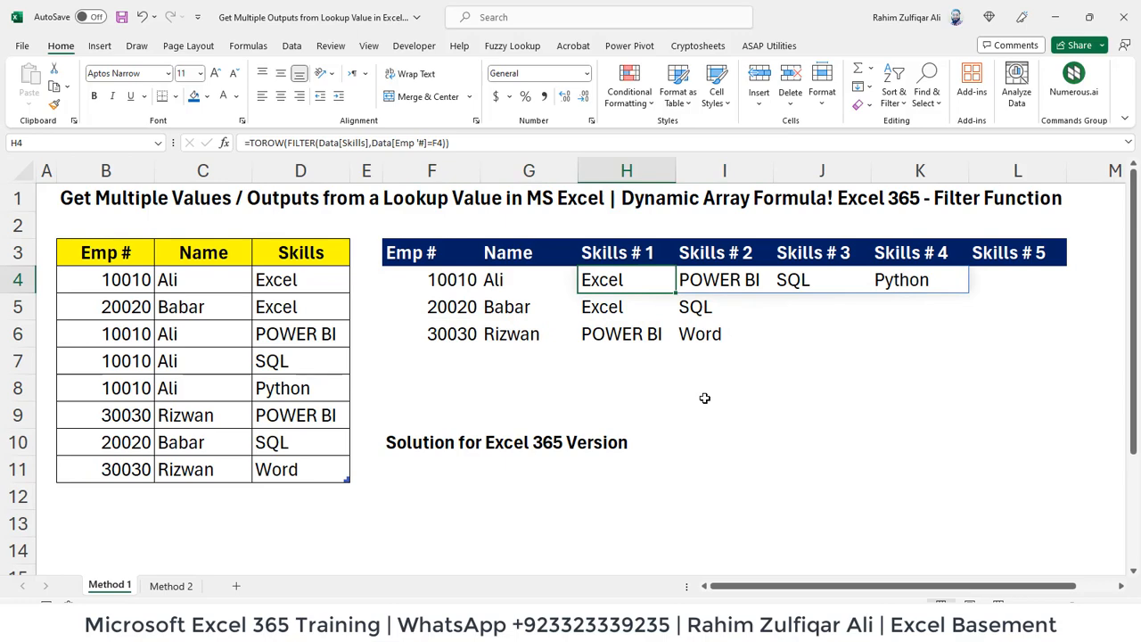
{"action": "key", "text": "F2"}
{"action": "key", "text": "shift+Home"}
{"action": "key", "text": "ctrl+c"}
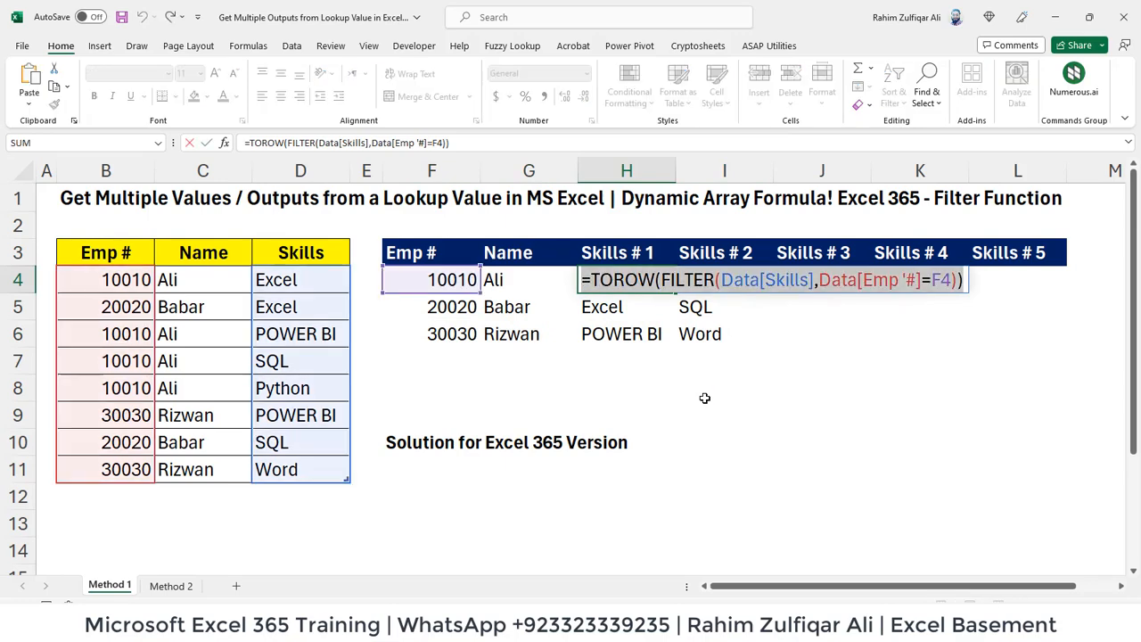
{"action": "key", "text": "Escape"}
Step: Paste the copied formula as text into F11 below "Solution for Excel 365 Version" and make it bold
{"action": "key", "text": "Down"}
{"action": "key", "text": "Down"}
{"action": "key", "text": "Down"}
{"action": "key", "text": "Down"}
{"action": "key", "text": "Down"}
{"action": "key", "text": "Down"}
{"action": "key", "text": "Down"}
{"action": "key", "text": "Left"}
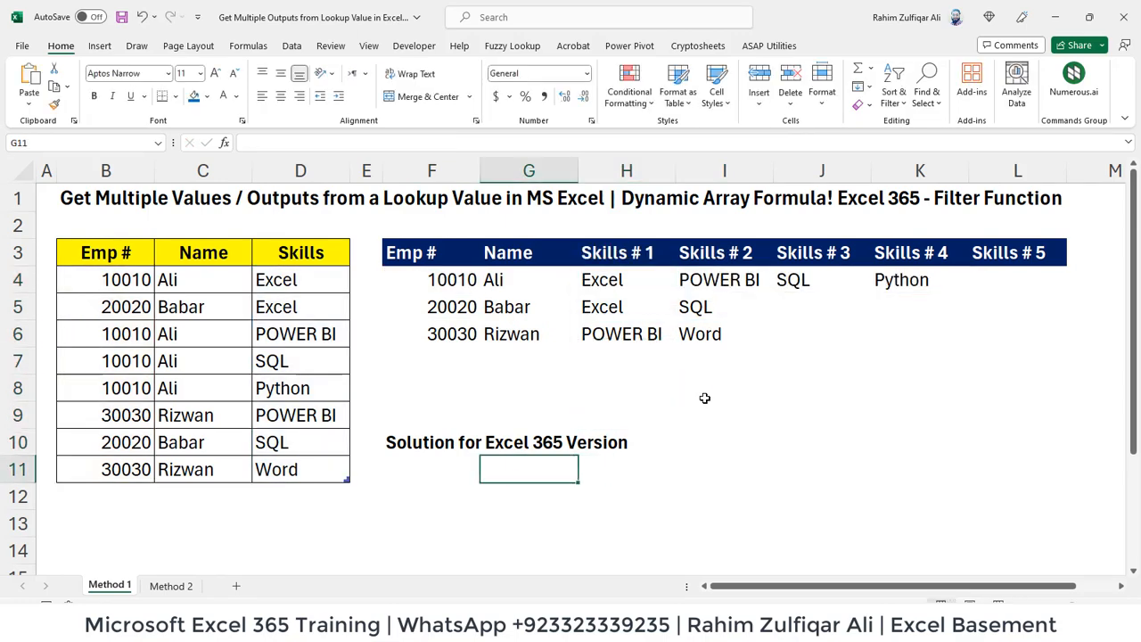
{"action": "key", "text": "Left"}
{"action": "key", "text": "F2"}
{"action": "key", "text": "ctrl+v"}
{"action": "key", "text": "Return"}
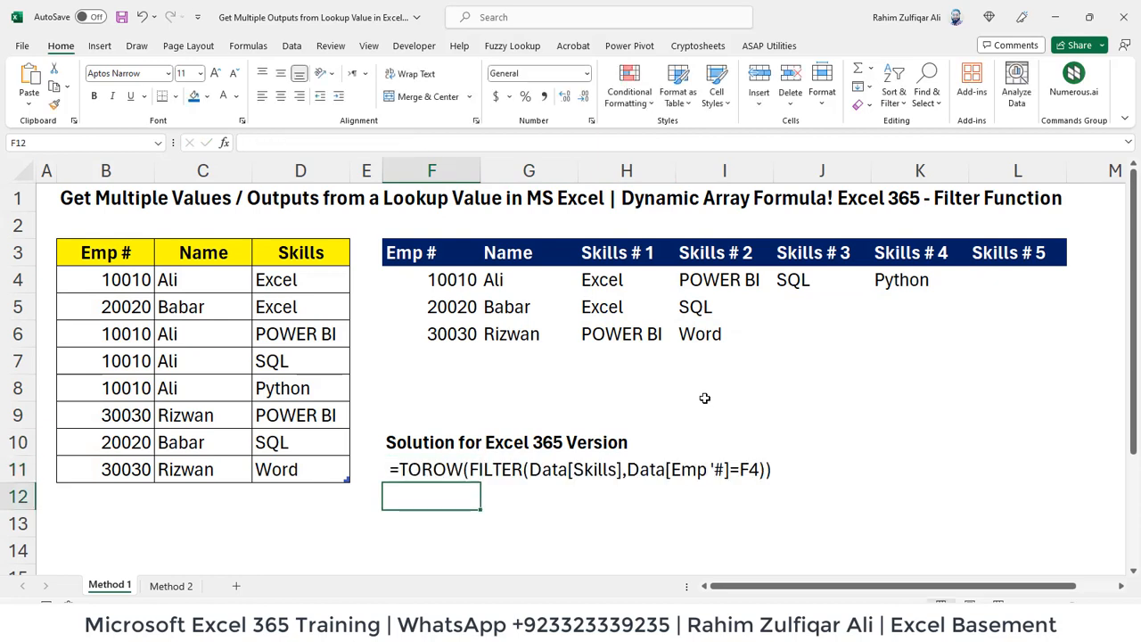
{"action": "key", "text": "Up"}
{"action": "key", "text": "ctrl+b"}
Step: Add row 12 to the source table, repeating the employee number and name from row 11 with the skill Python
{"action": "key", "text": "ctrl+Left"}
{"action": "key", "text": "ctrl+Left"}
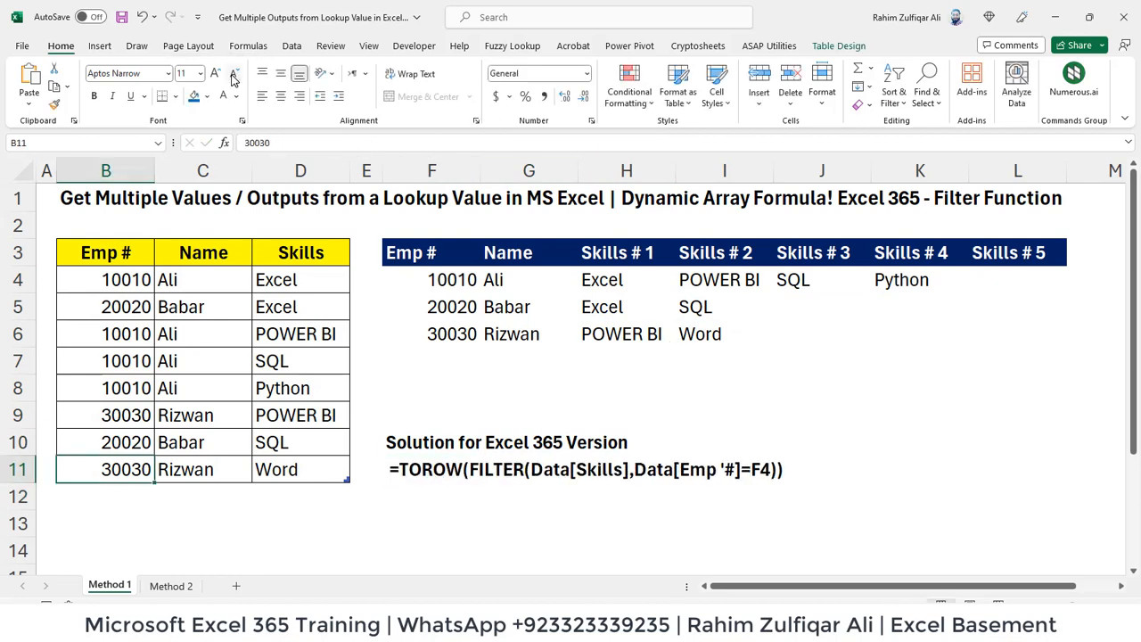
{"action": "key", "text": "Down"}
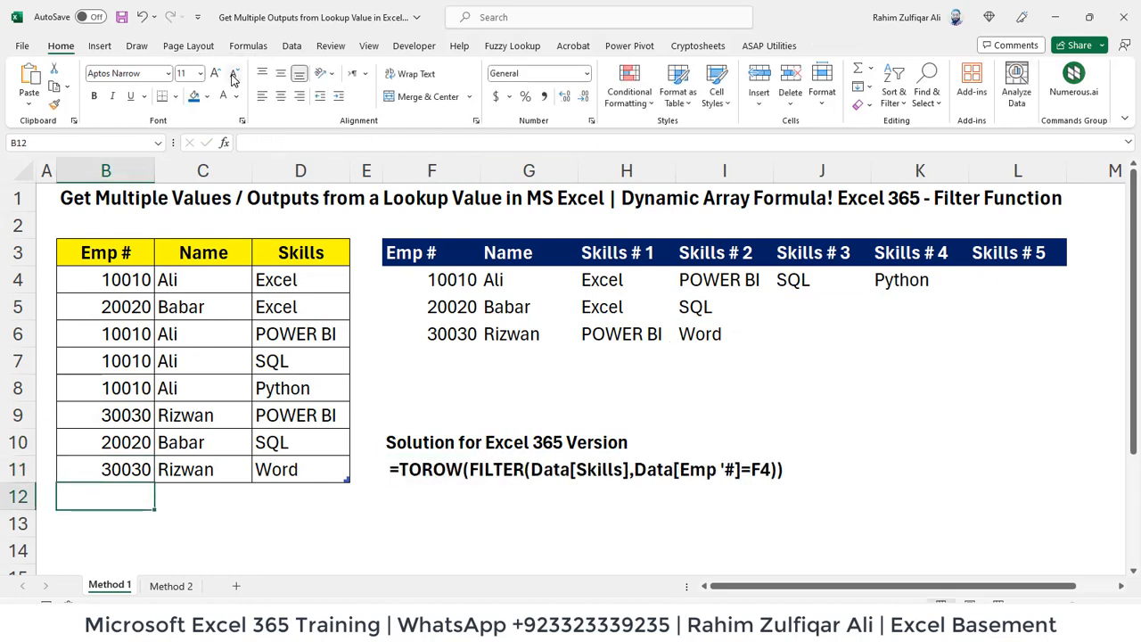
{"action": "type", "text": "30030"}
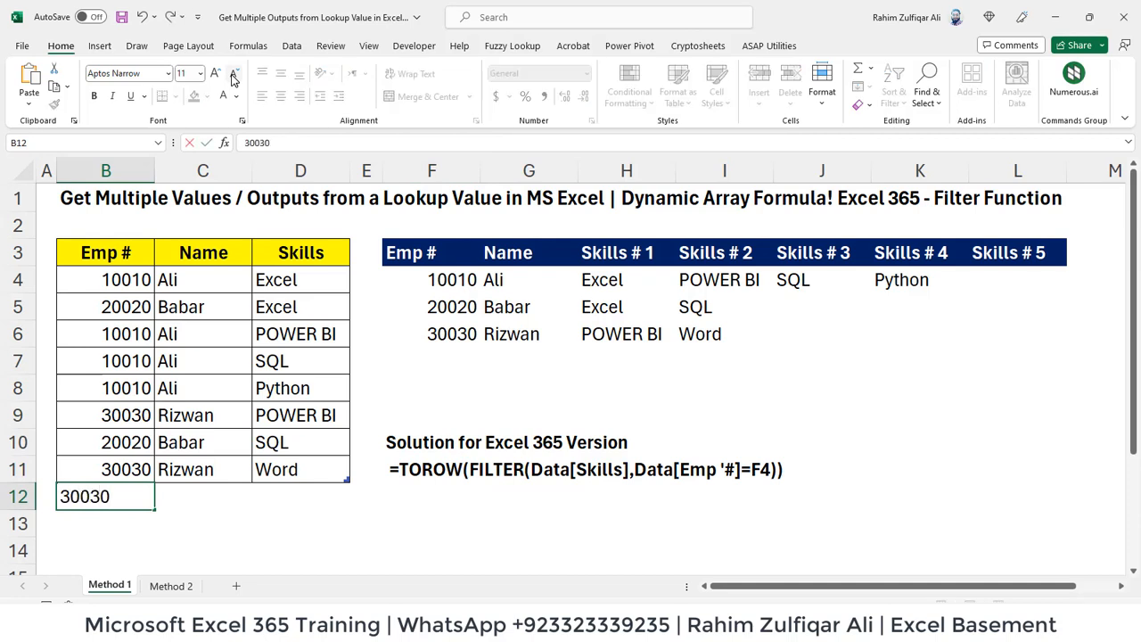
{"action": "key", "text": "Tab"}
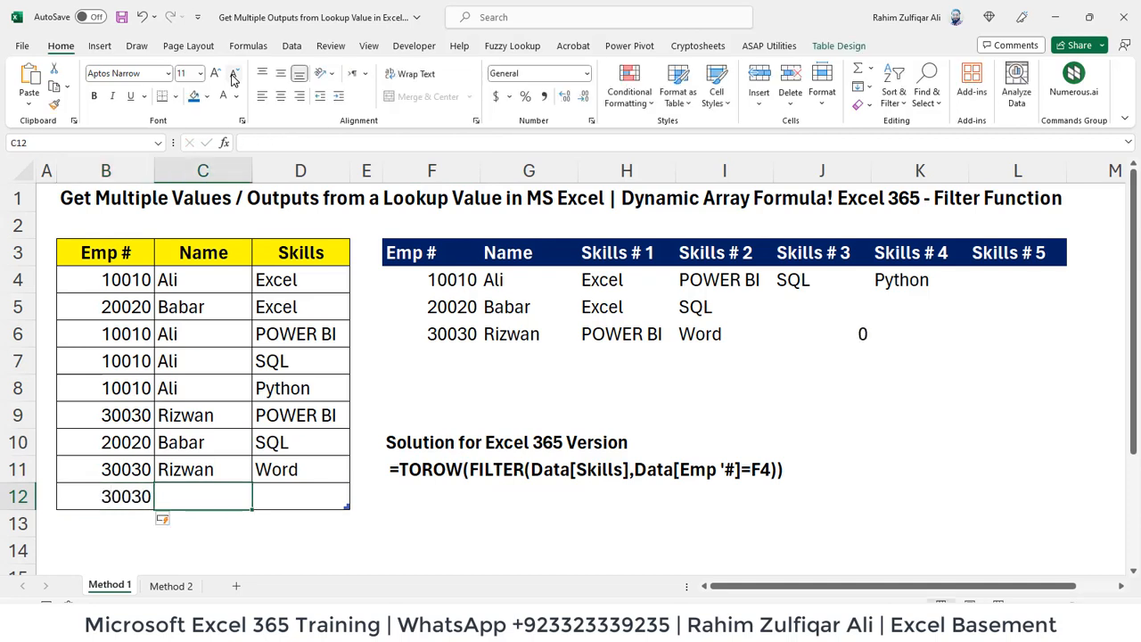
{"action": "type", "text": "rIZWAN"}
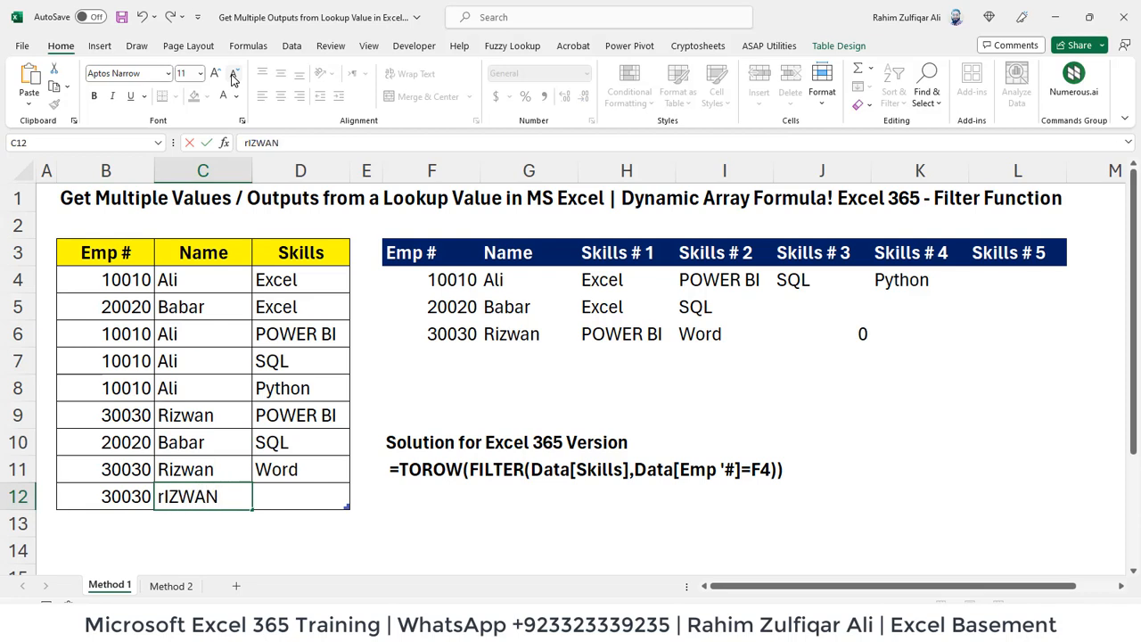
{"action": "key", "text": "ctrl+Return"}
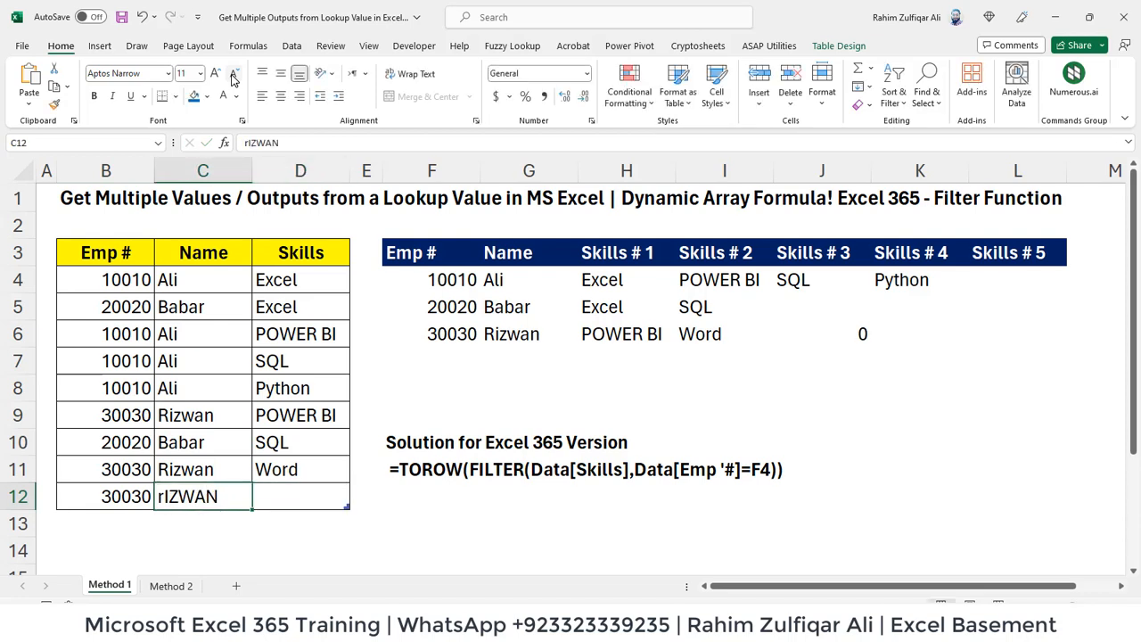
{"action": "type", "text": "Rizwan"}
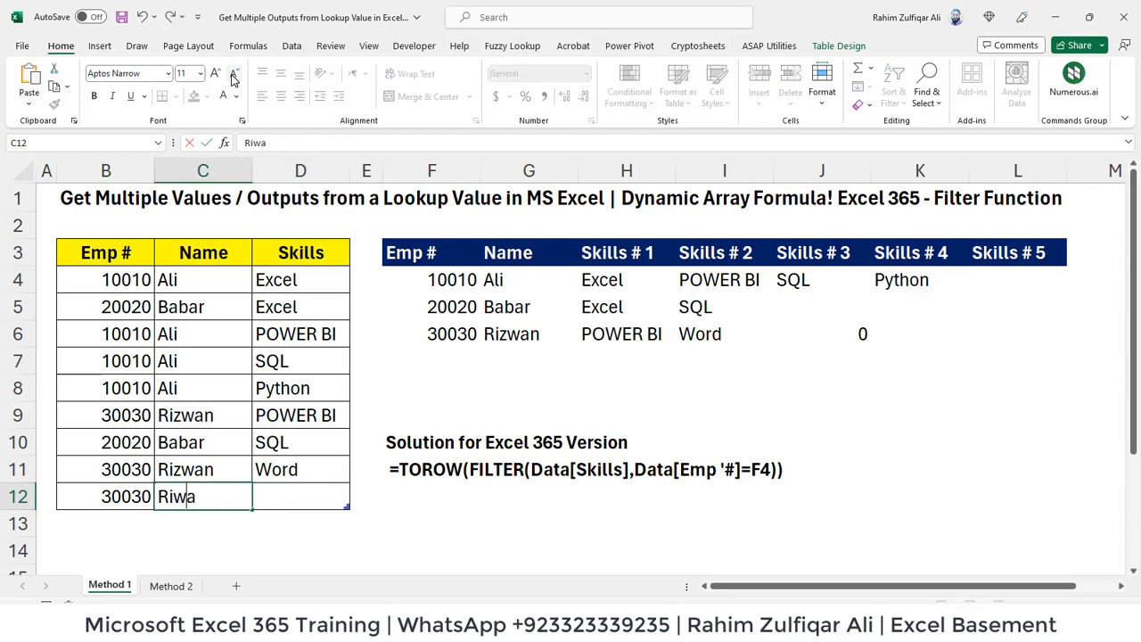
{"action": "key", "text": "Tab"}
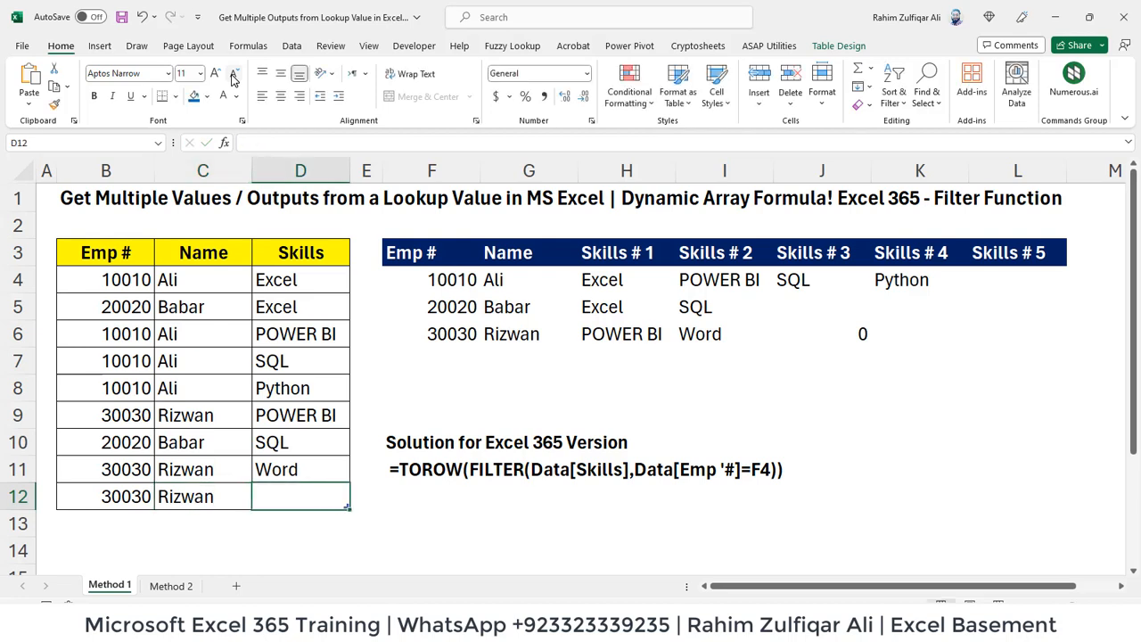
{"action": "type", "text": "Python"}
{"action": "key", "text": "Return"}
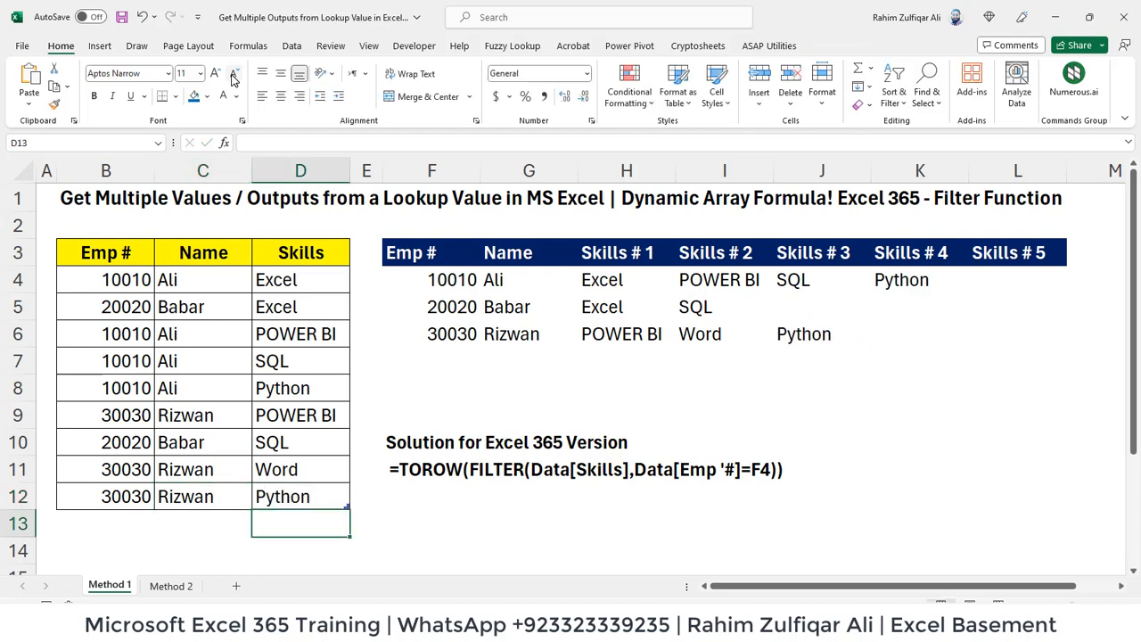
{"action": "key", "text": "Up"}
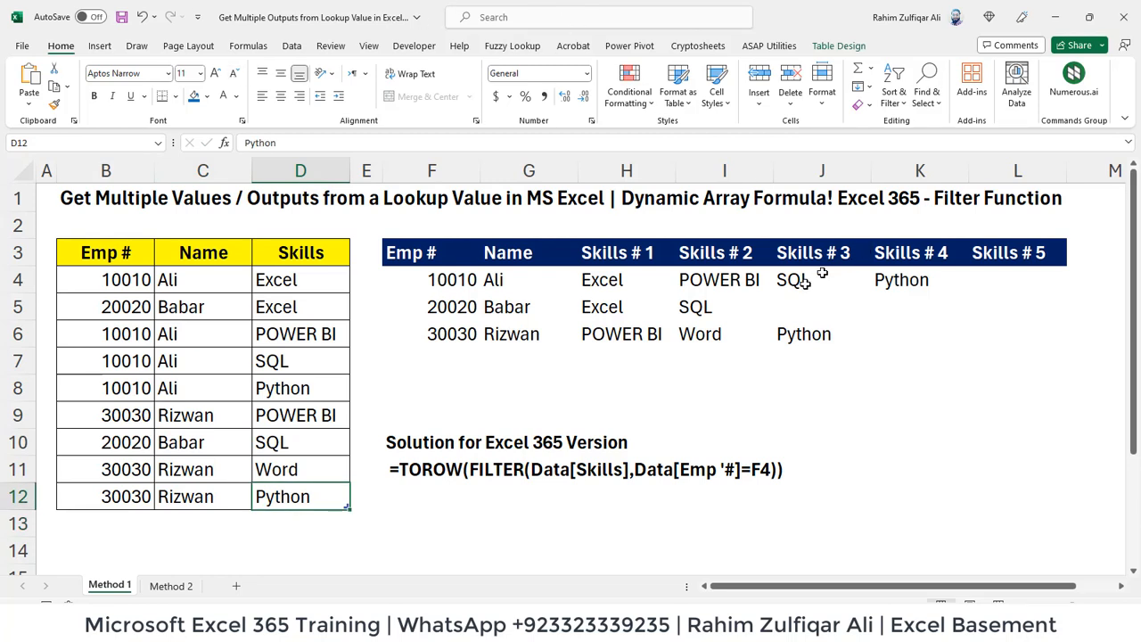
{"action": "left_click", "coordinate": [806, 334]}
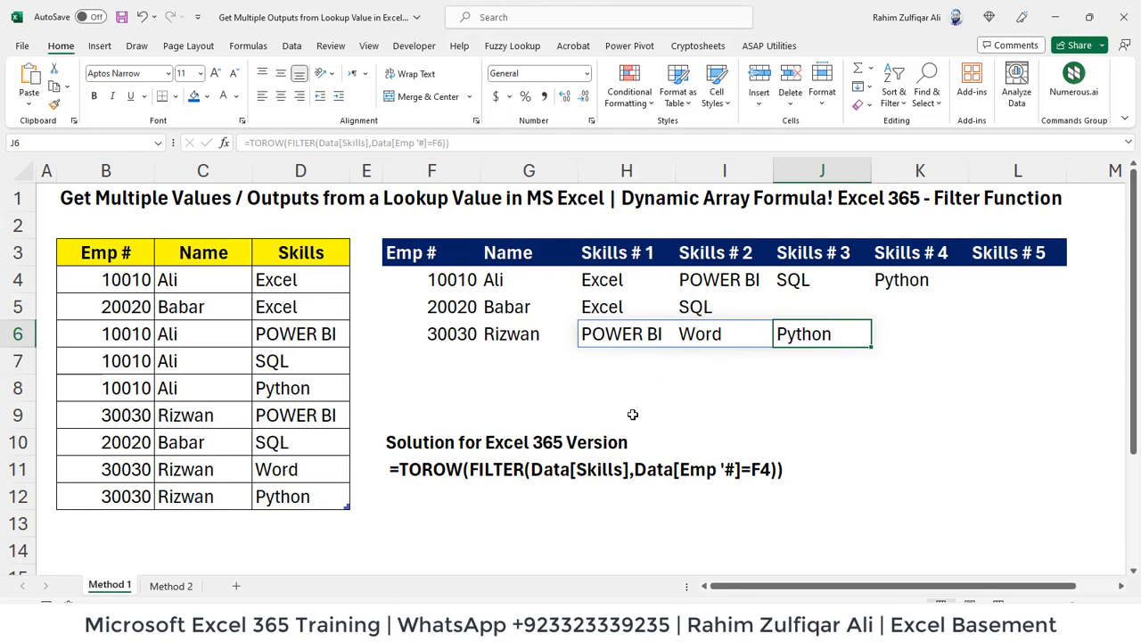
Step: Duplicate table row 12 into row 13 and set the new row's skill to PPT
{"action": "left_click", "coordinate": [132, 494]}
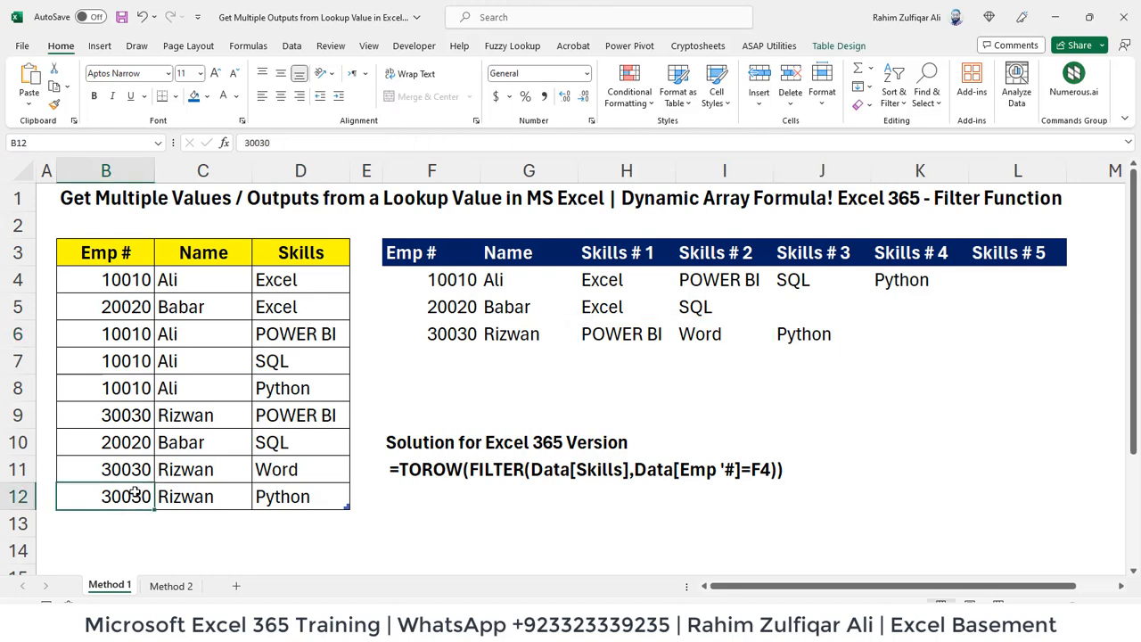
{"action": "key", "text": "shift+Right"}
{"action": "key", "text": "shift+Right"}
{"action": "key", "text": "shift+Down"}
{"action": "key", "text": "ctrl+d"}
{"action": "key", "text": "Down"}
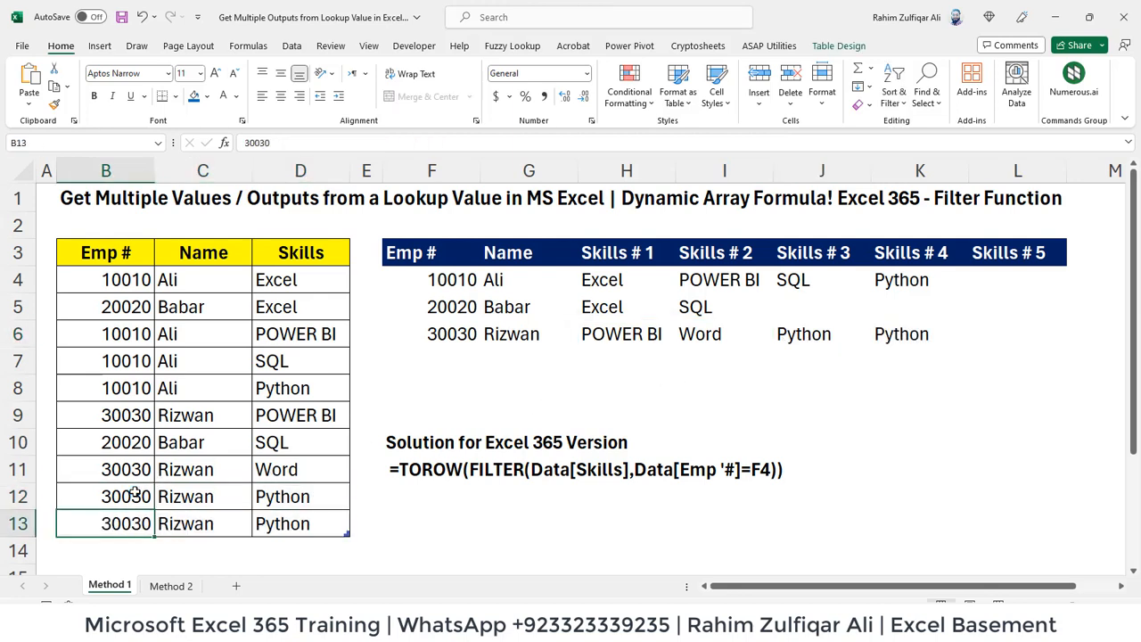
{"action": "key", "text": "Right"}
{"action": "key", "text": "Right"}
{"action": "type", "text": "PPT"}
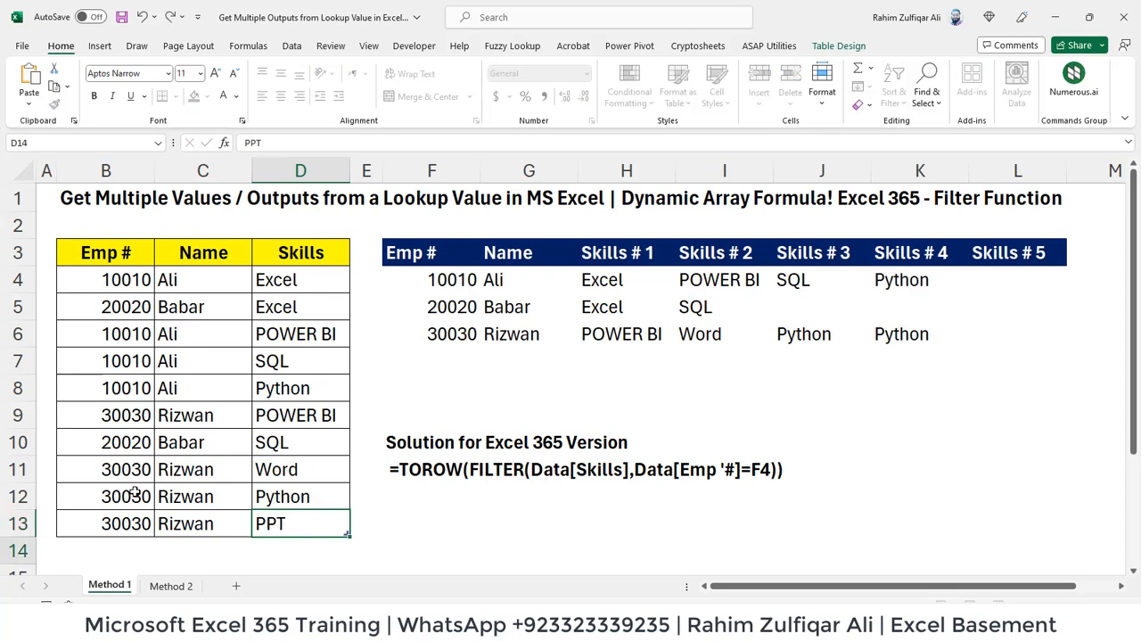
{"action": "key", "text": "ctrl+Return"}
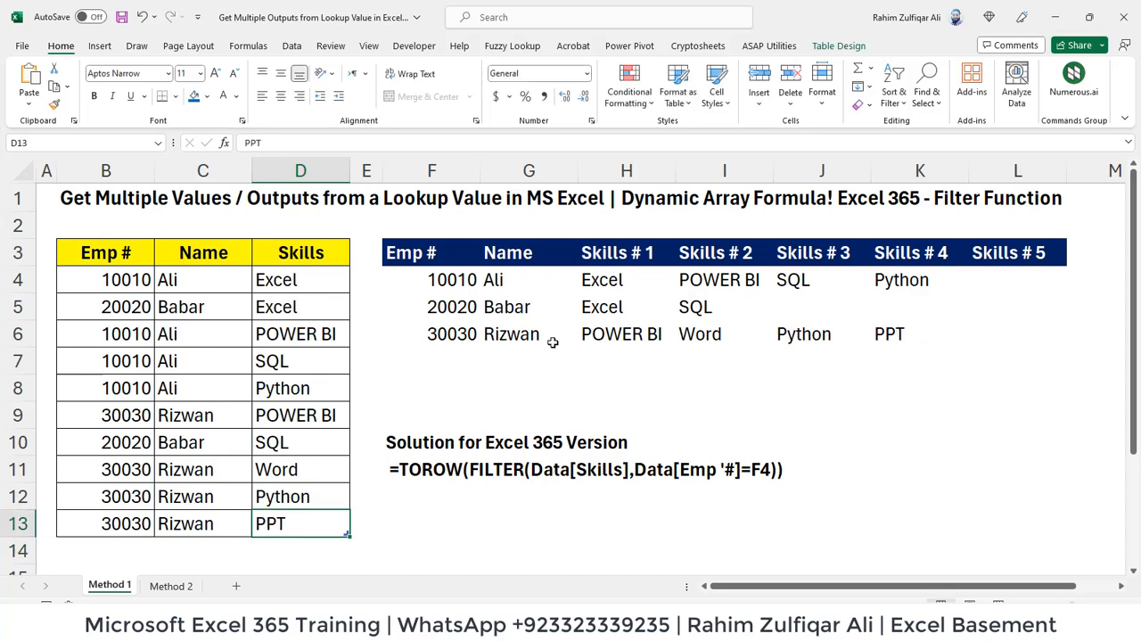
{"action": "left_click", "coordinate": [894, 338]}
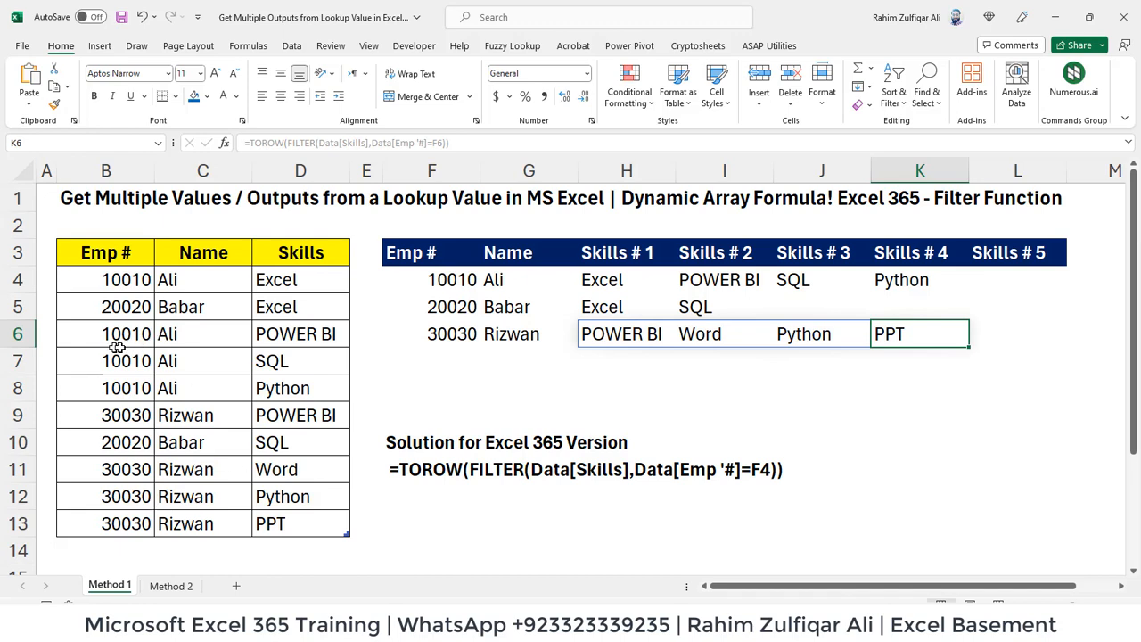
Step: On the Method 2 sheet, enter =UNIQUE(Data2[Emp '#]) in F4 to list each employee number once
{"action": "key", "text": "ctrl+Page_Down"}
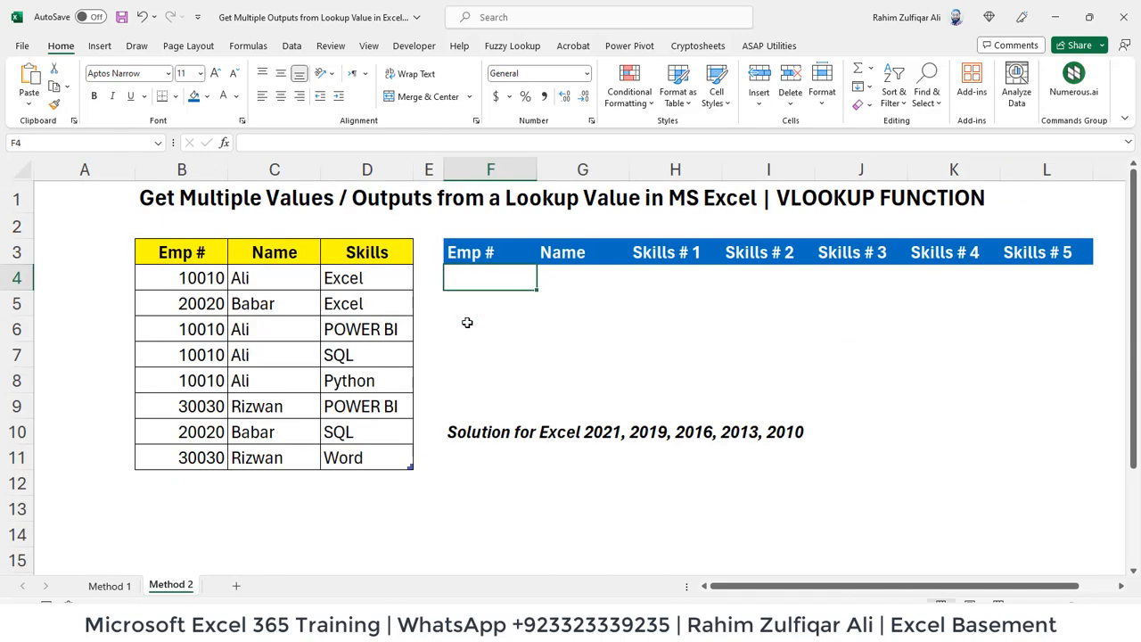
{"action": "type", "text": "=uni"}
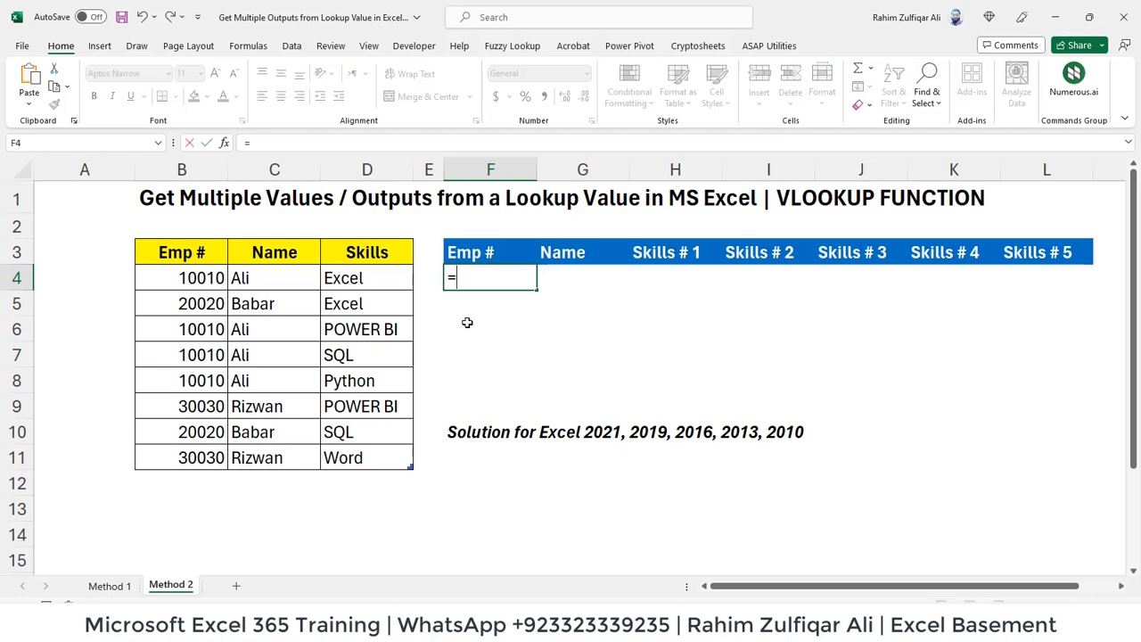
{"action": "key", "text": "Down"}
{"action": "key", "text": "Down"}
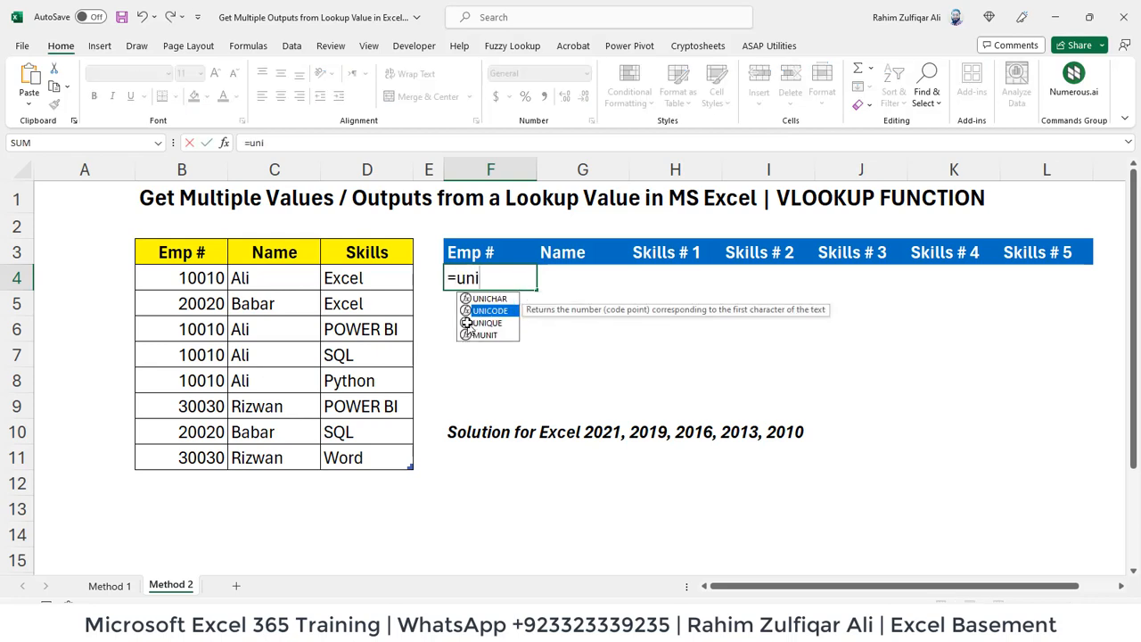
{"action": "key", "text": "Tab"}
{"action": "key", "text": "Left"}
{"action": "key", "text": "Left"}
{"action": "key", "text": "Left"}
{"action": "key", "text": "Left"}
{"action": "key", "text": "ctrl+shift+Down"}
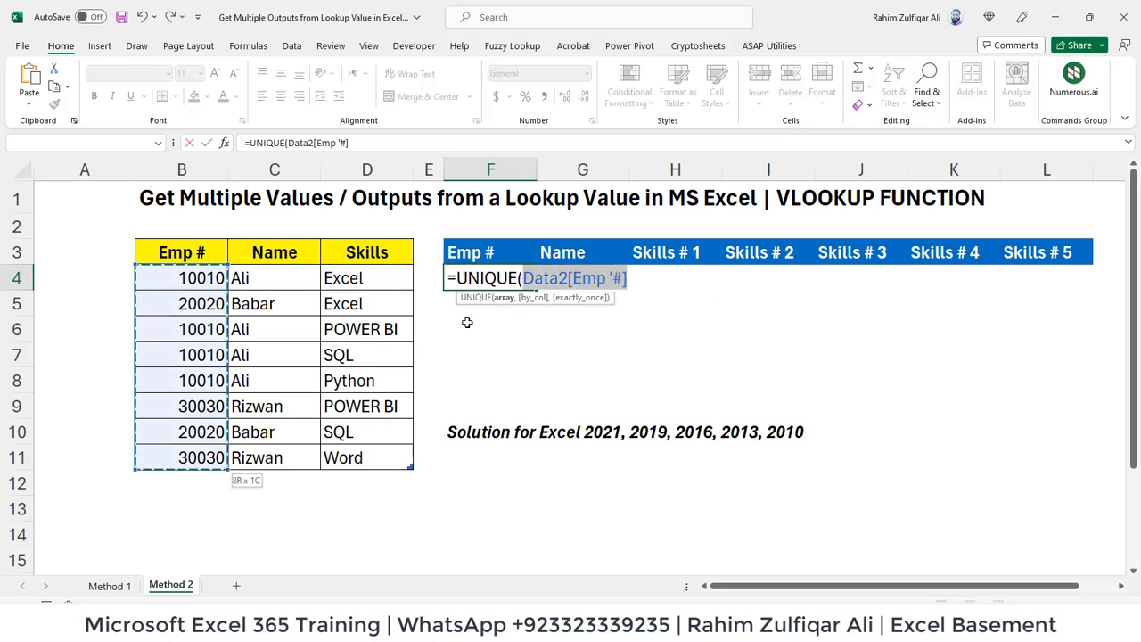
{"action": "type", "text": ")"}
{"action": "key", "text": "Return"}
{"action": "key", "text": "Up"}
{"action": "key", "text": "Right"}
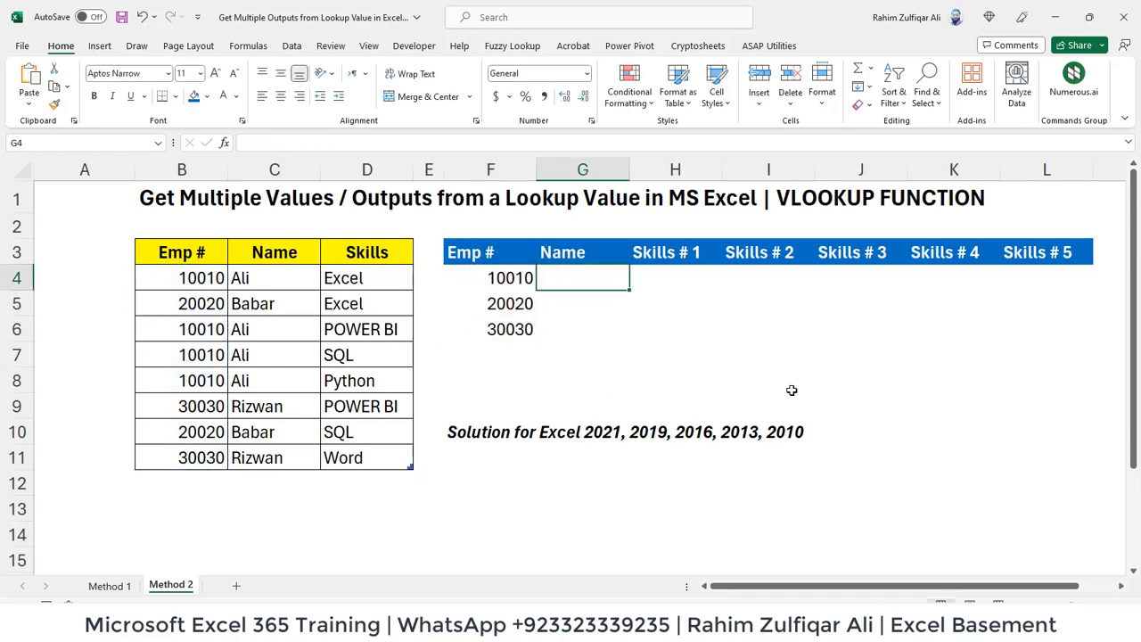
Step: Review the XLOOKUP formula in the Name column's cell G4 on the Method 1 sheet
{"action": "key", "text": "ctrl+Page_Up"}
{"action": "key", "text": "Right"}
{"action": "key", "text": "Up"}
{"action": "key", "text": "Up"}
{"action": "key", "text": "F2"}
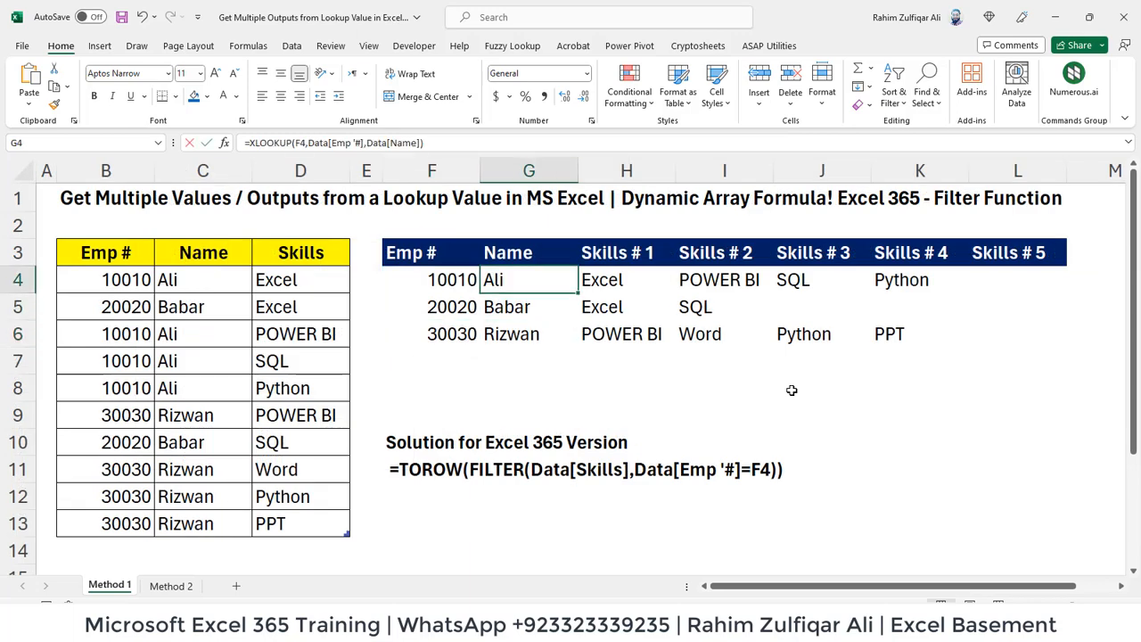
{"action": "key", "text": "Return"}
{"action": "key", "text": "Up"}
Step: Enter =VLOOKUP(F4,Data2[#All],2,FALSE) in G4 of the Method 2 sheet to return the employee's name
{"action": "key", "text": "ctrl+Page_Down"}
{"action": "type", "text": "=vlo"}
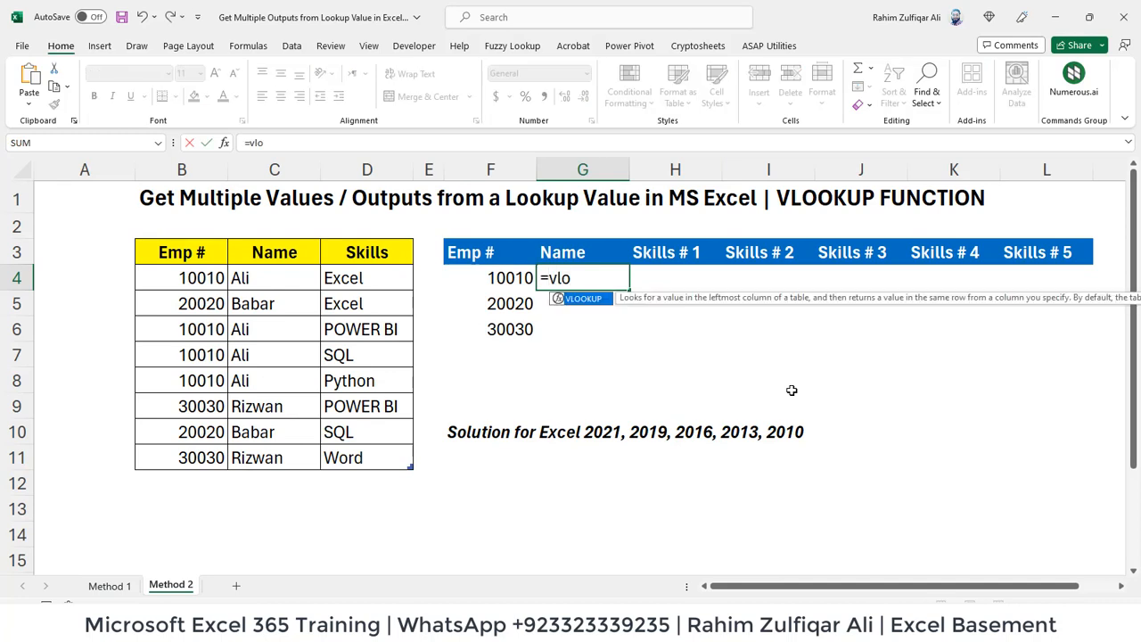
{"action": "key", "text": "Tab"}
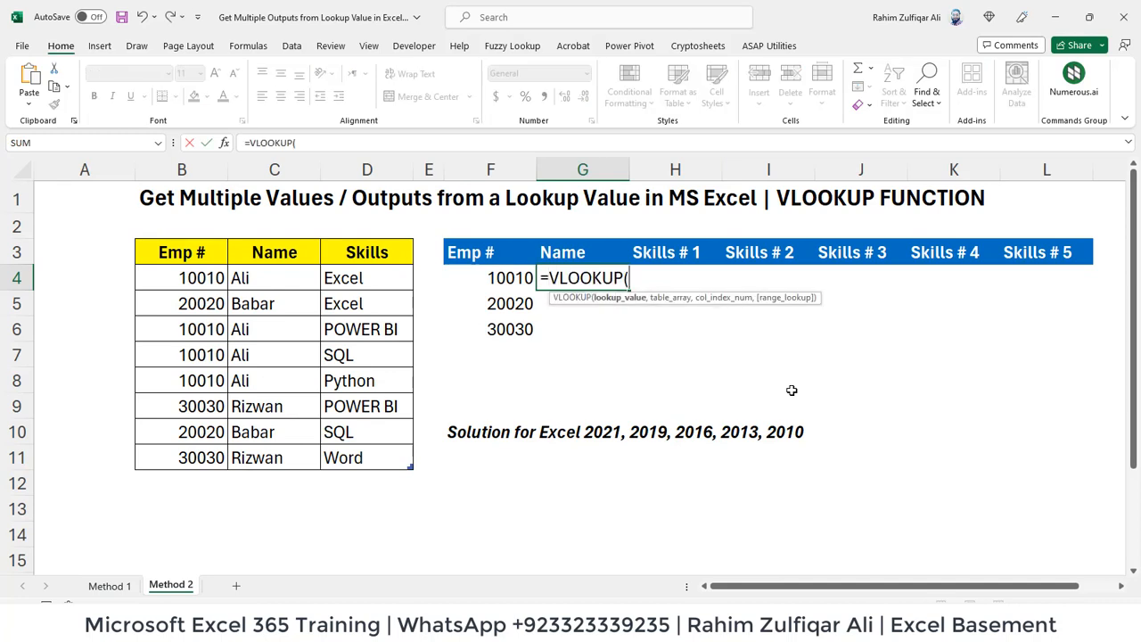
{"action": "key", "text": "Left"}
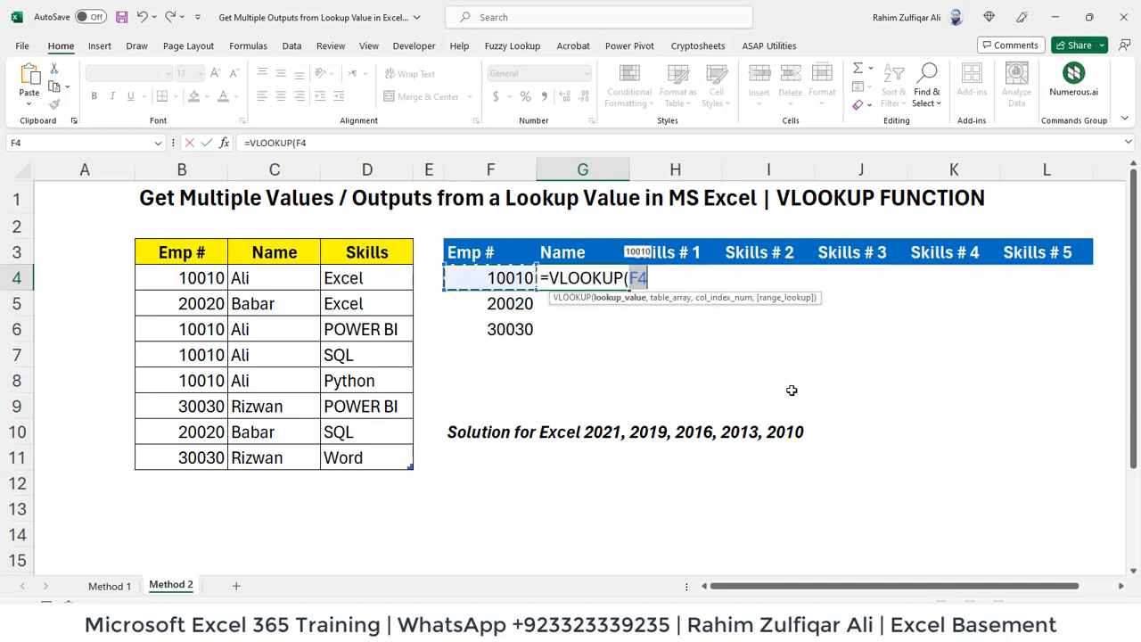
{"action": "type", "text": ","}
{"action": "key", "text": "Left"}
{"action": "key", "text": "Left"}
{"action": "key", "text": "Left"}
{"action": "key", "text": "Left"}
{"action": "key", "text": "Left"}
{"action": "key", "text": "Up"}
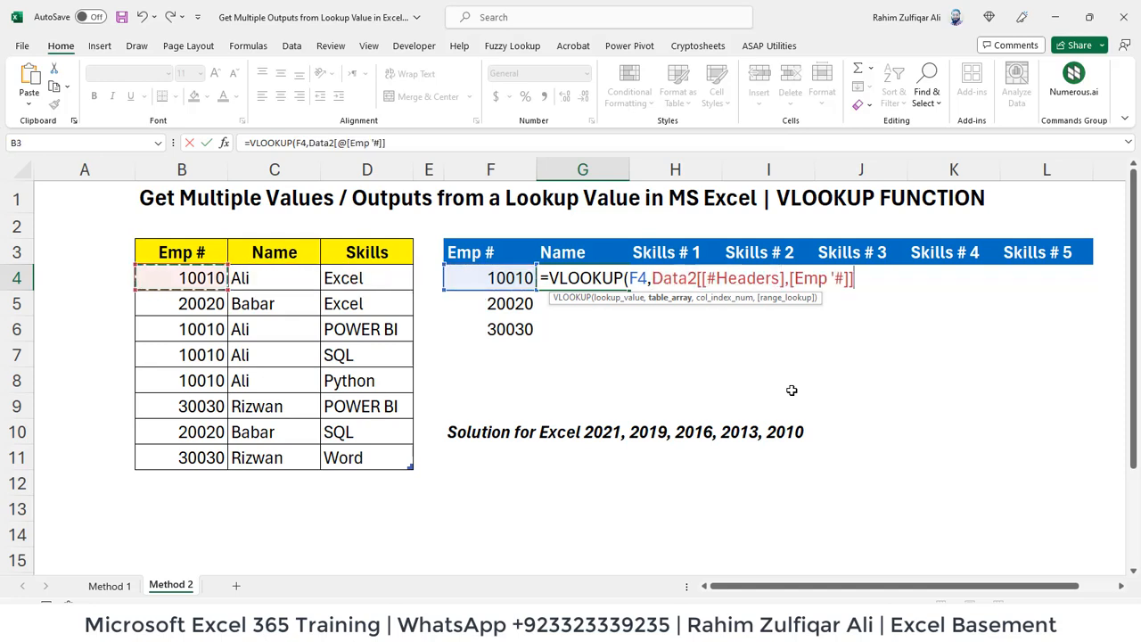
{"action": "key", "text": "ctrl+shift+Right"}
{"action": "key", "text": "ctrl+shift+Down"}
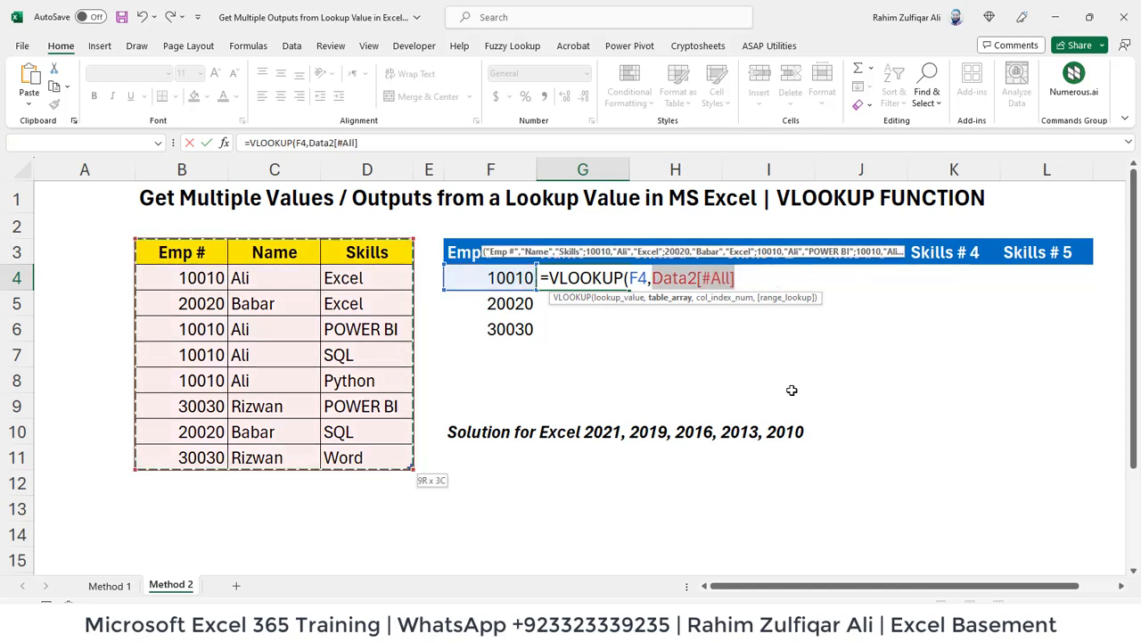
{"action": "type", "text": ","}
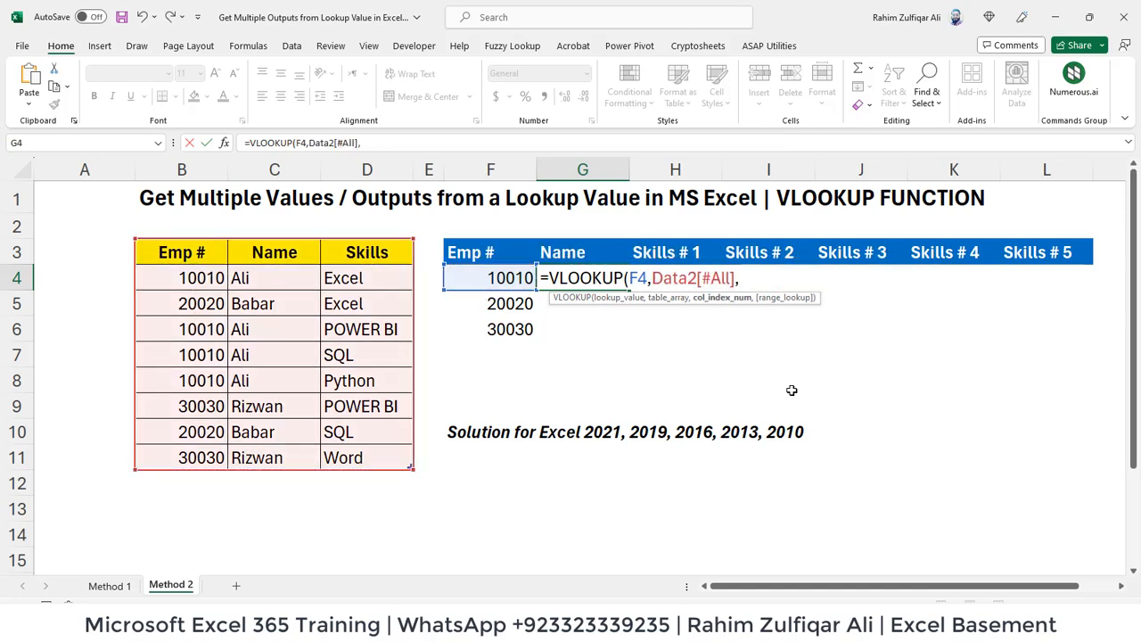
{"action": "type", "text": "2,"}
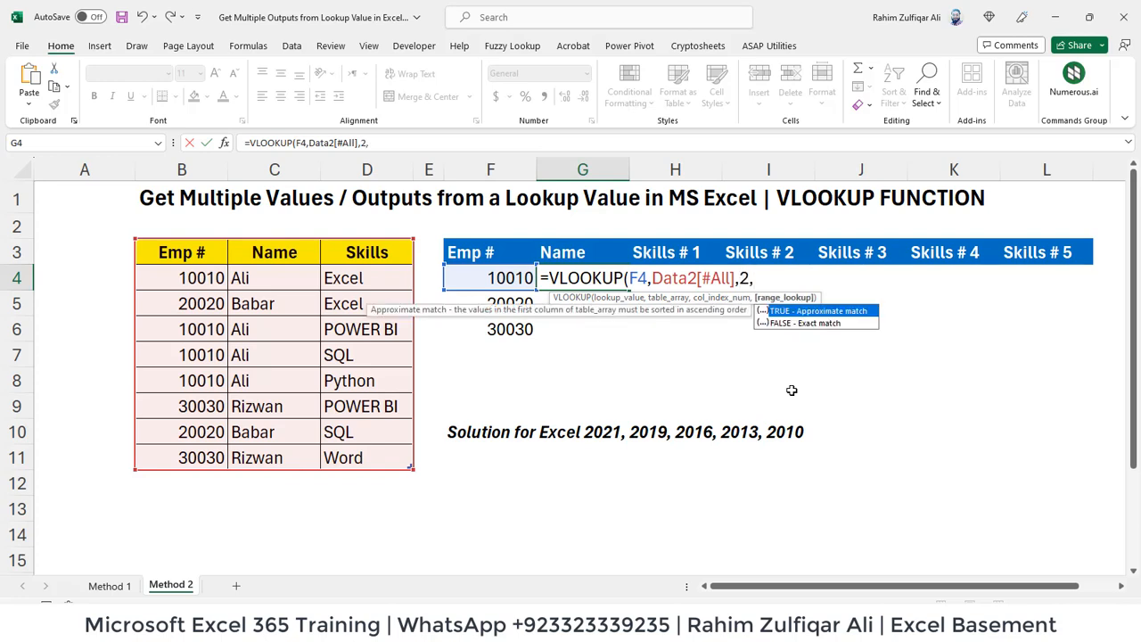
{"action": "type", "text": "false)"}
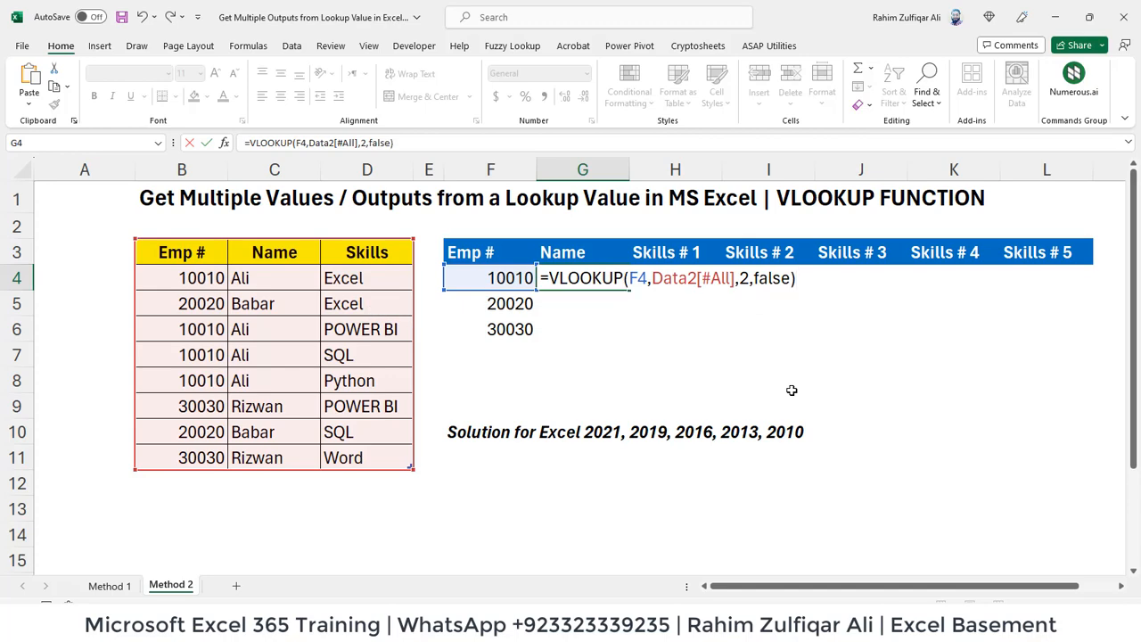
{"action": "key", "text": "Return"}
Step: Fill the VLOOKUP formula from G4 down through G6
{"action": "key", "text": "Up"}
{"action": "key", "text": "shift+Down"}
{"action": "key", "text": "shift+Down"}
{"action": "key", "text": "ctrl+d"}
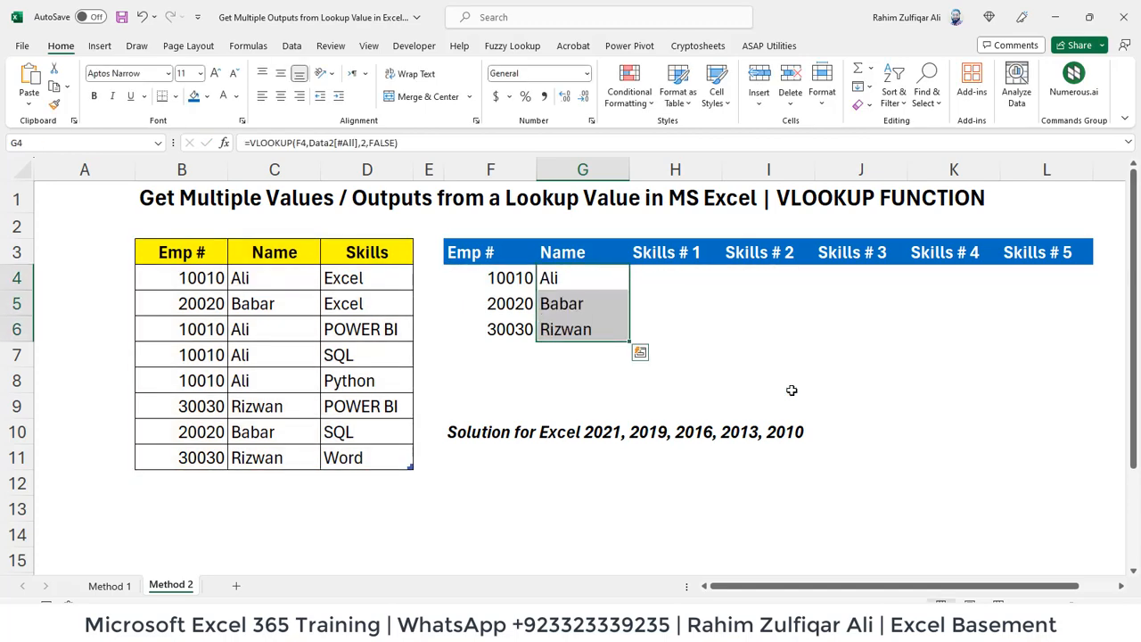
Step: Check the VLOOKUP formula in G4 and its copies in G5:G6, then select H4 under Skills # 1
{"action": "key", "text": "Left"}
{"action": "key", "text": "Right"}
{"action": "key", "text": "Down"}
{"action": "key", "text": "Down"}
{"action": "key", "text": "Up"}
{"action": "key", "text": "Up"}
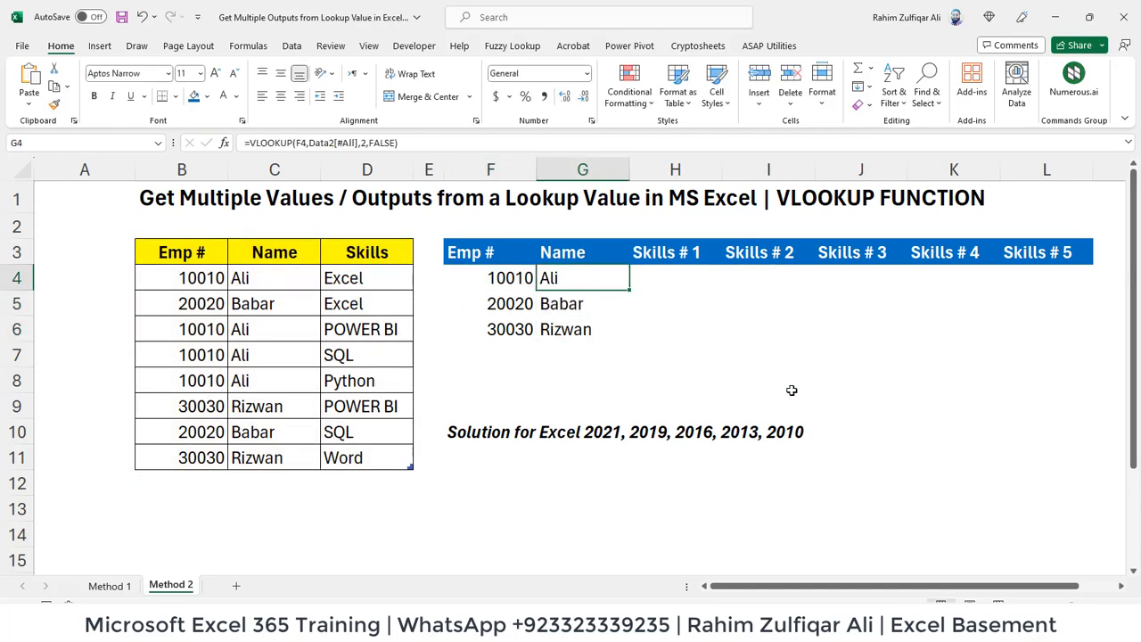
{"action": "key", "text": "F2"}
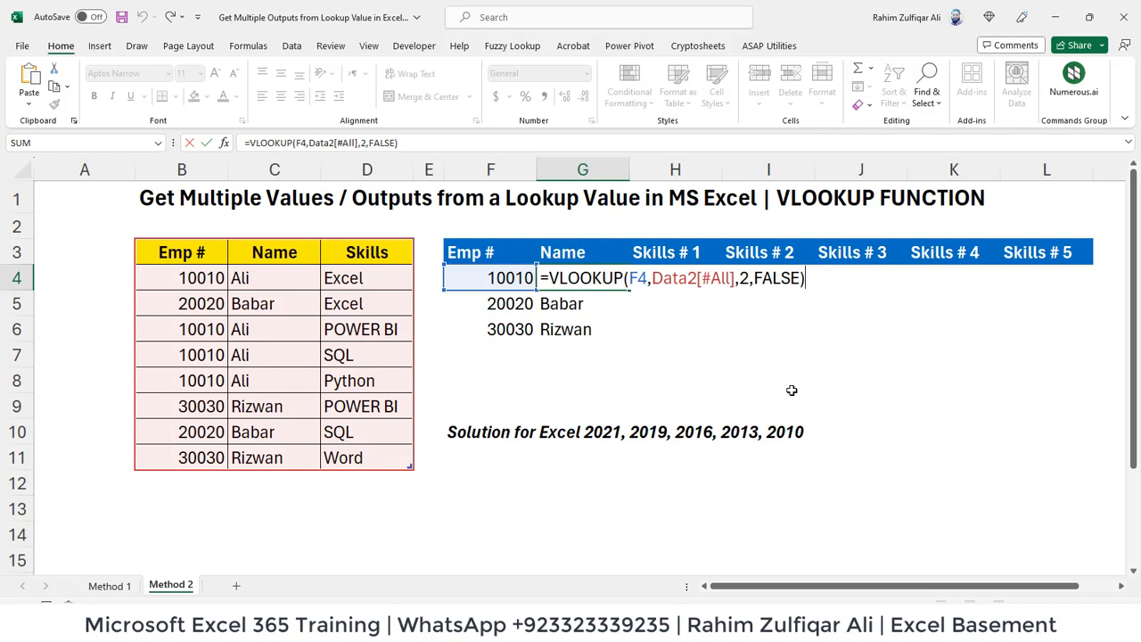
{"action": "key", "text": "Return"}
{"action": "key", "text": "Up"}
{"action": "key", "text": "Right"}
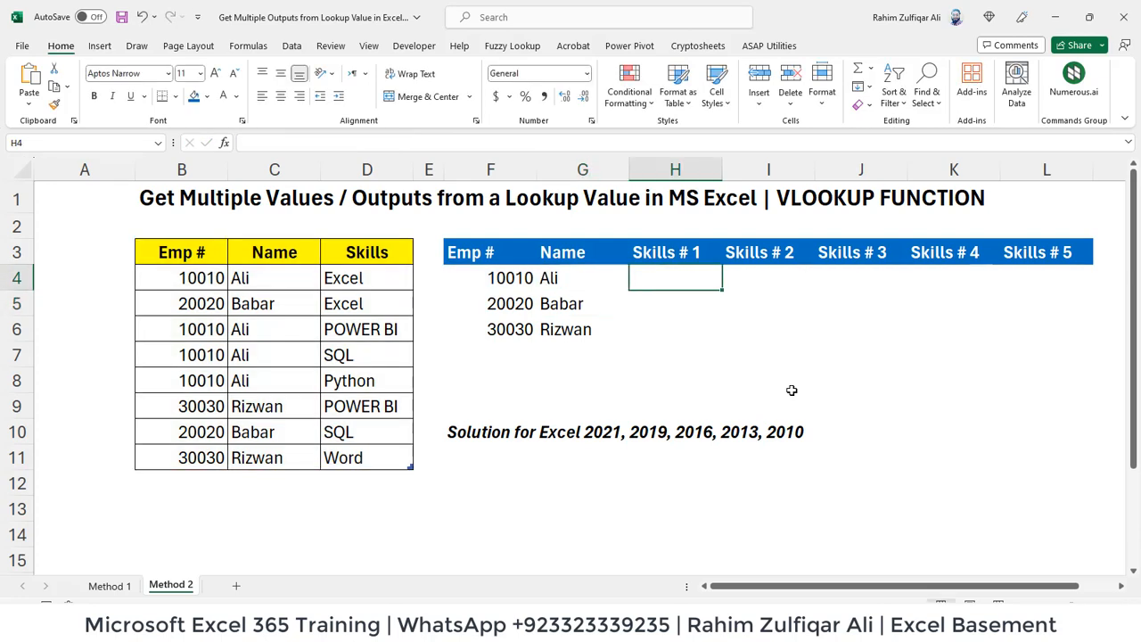
{"action": "key", "text": "Right"}
{"action": "key", "text": "Left"}
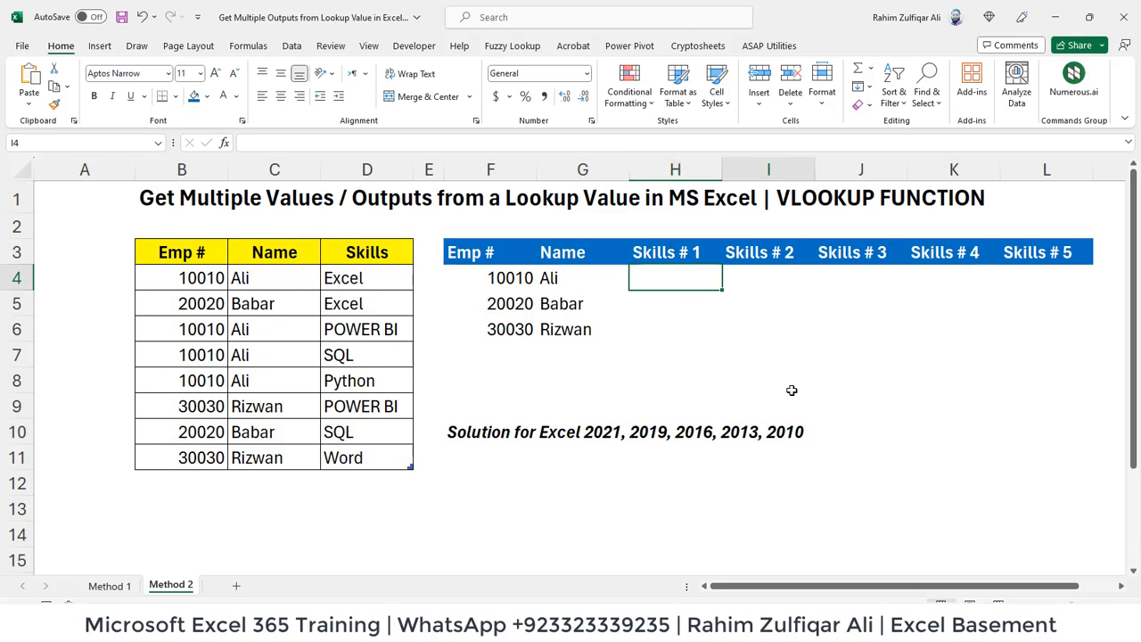
{"action": "key", "text": "Right"}
{"action": "key", "text": "Right"}
{"action": "key", "text": "Right"}
{"action": "key", "text": "Left"}
{"action": "key", "text": "Left"}
{"action": "key", "text": "Left"}
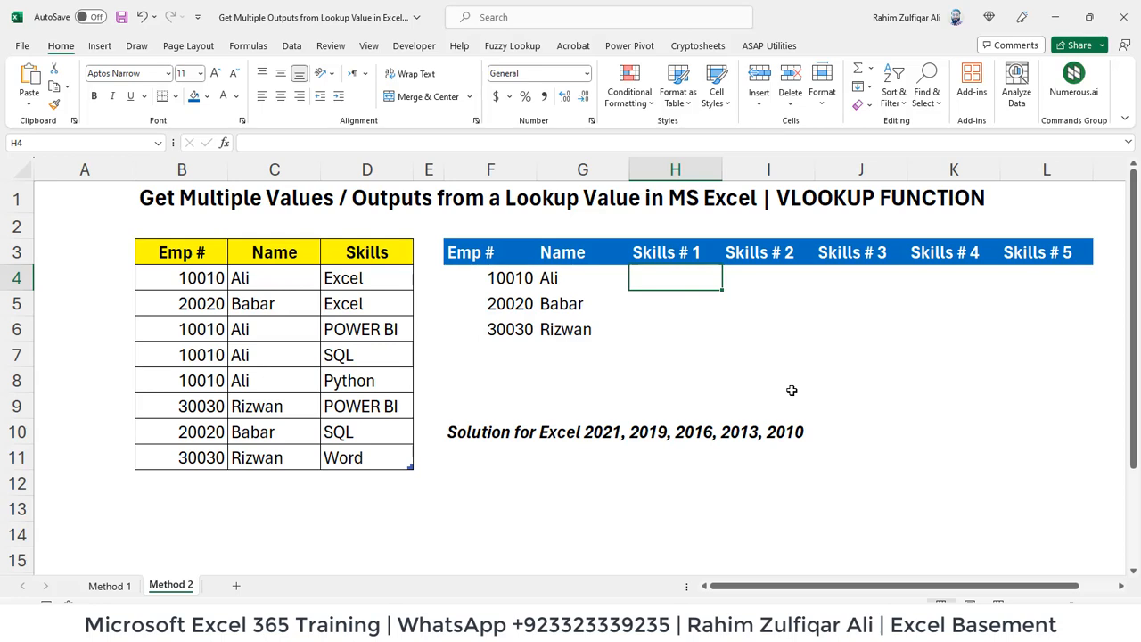
Step: Add the header Combo in A3, beside the Emp # column of the source table
{"action": "key", "text": "Up"}
{"action": "key", "text": "Left"}
{"action": "key", "text": "Left"}
{"action": "key", "text": "Left"}
{"action": "key", "text": "Left"}
{"action": "key", "text": "Left"}
{"action": "key", "text": "Left"}
{"action": "key", "text": "Left"}
{"action": "type", "text": "Combo"}
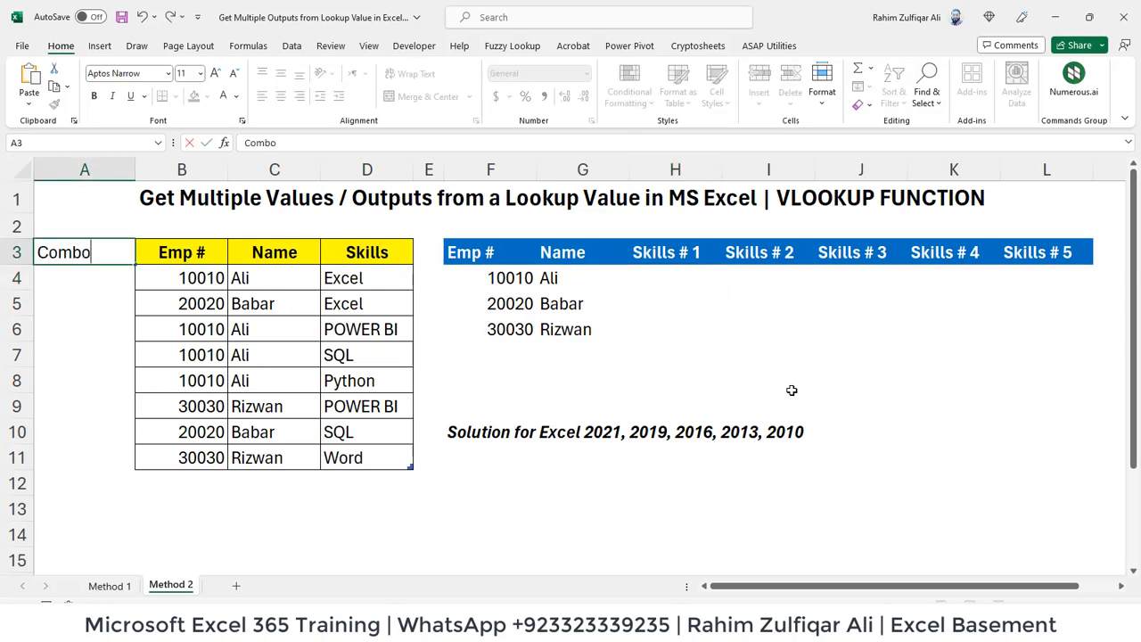
{"action": "key", "text": "Return"}
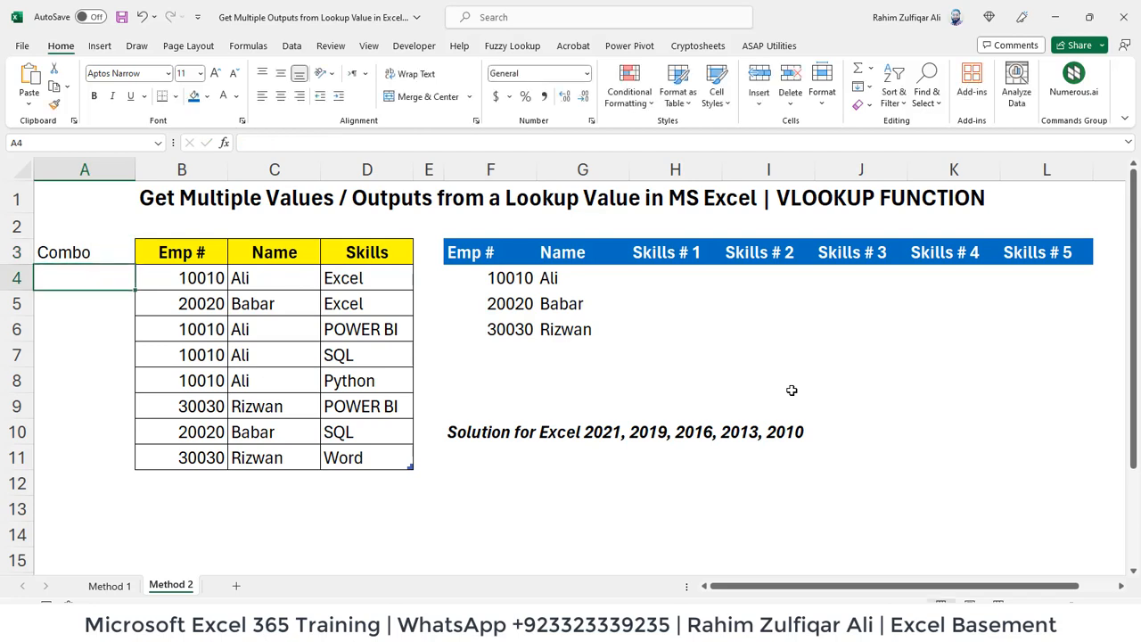
{"action": "key", "text": "Up"}
{"action": "key", "text": "Return"}
Step: Enter =COUNTIF($B$4:B4,B4) in A4 to number each occurrence of an employee number
{"action": "type", "text": "="}
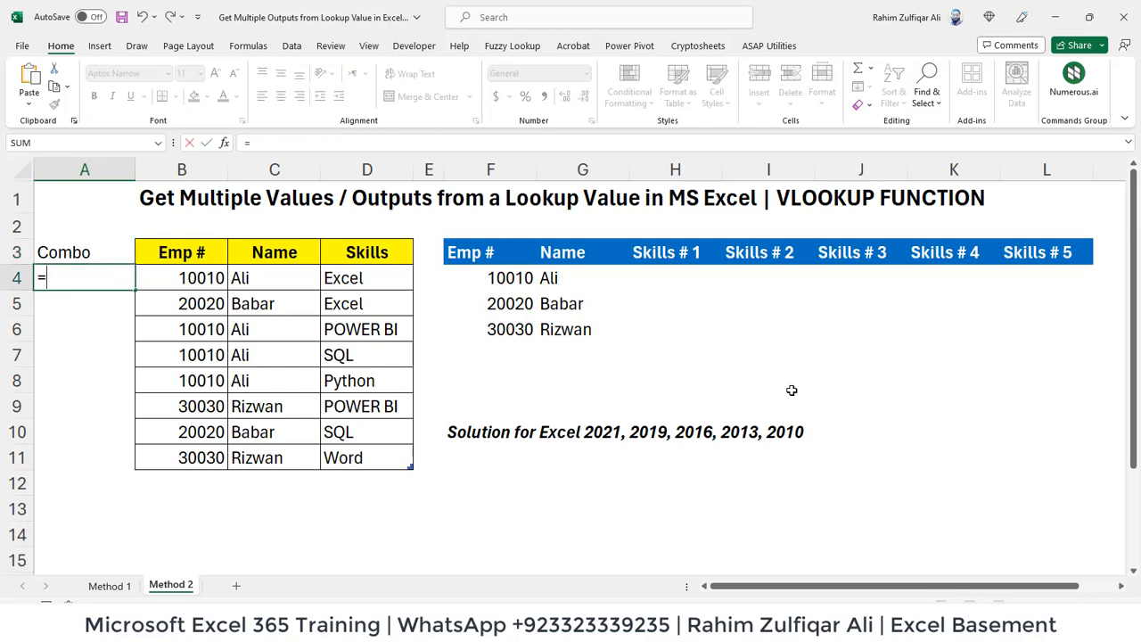
{"action": "type", "text": "COUNTIF("}
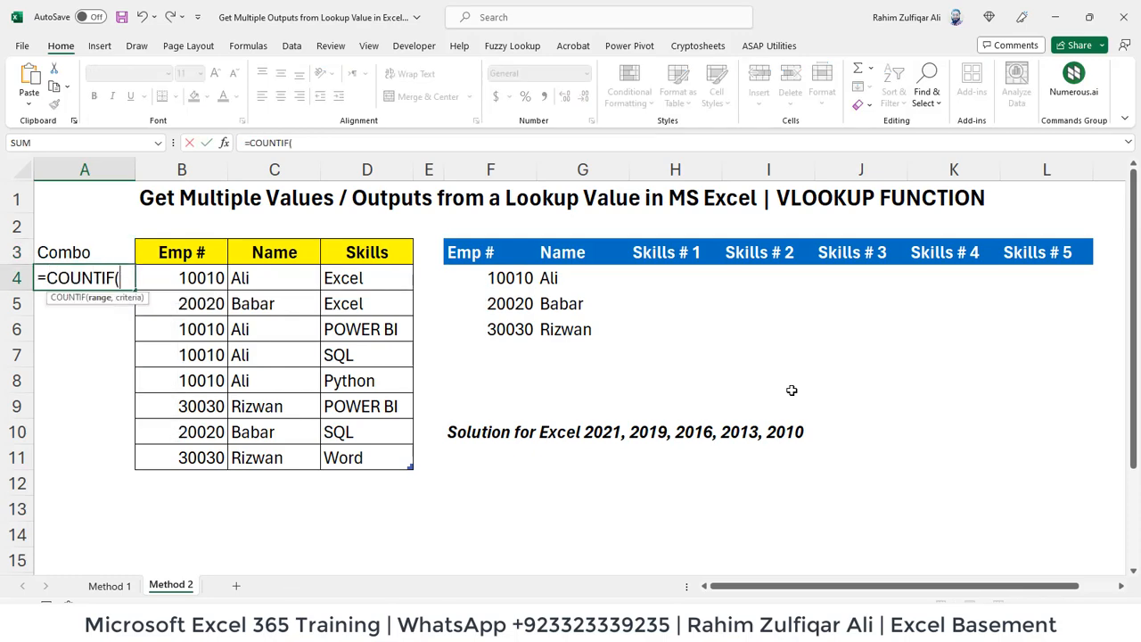
{"action": "key", "text": "Right"}
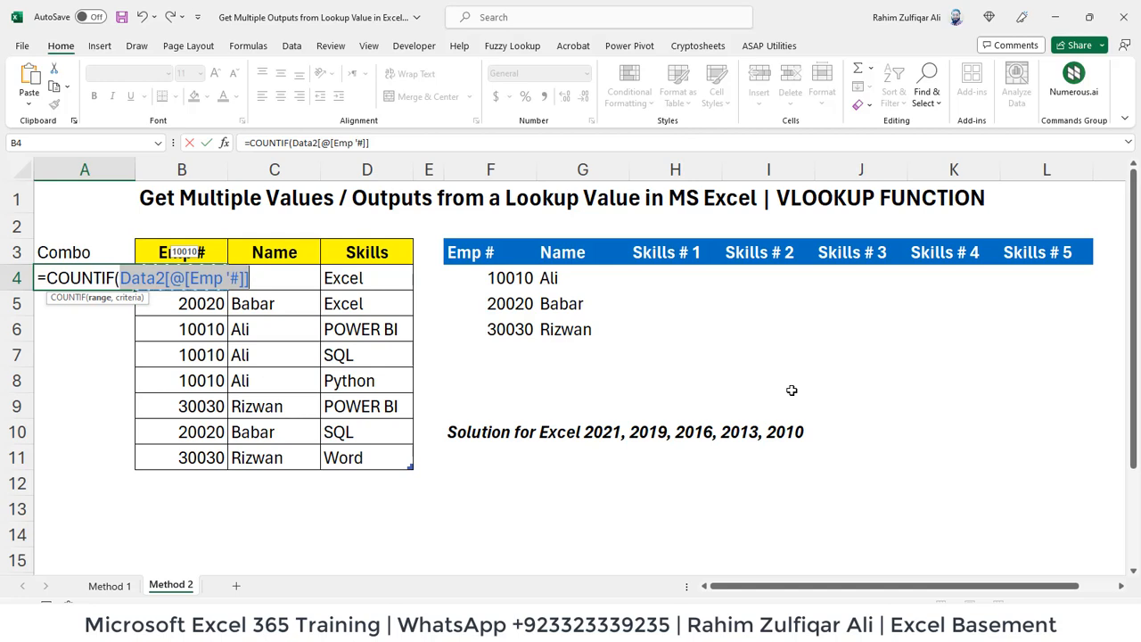
{"action": "key", "text": "BackSpace"}
{"action": "key", "text": "BackSpace"}
{"action": "key", "text": "BackSpace"}
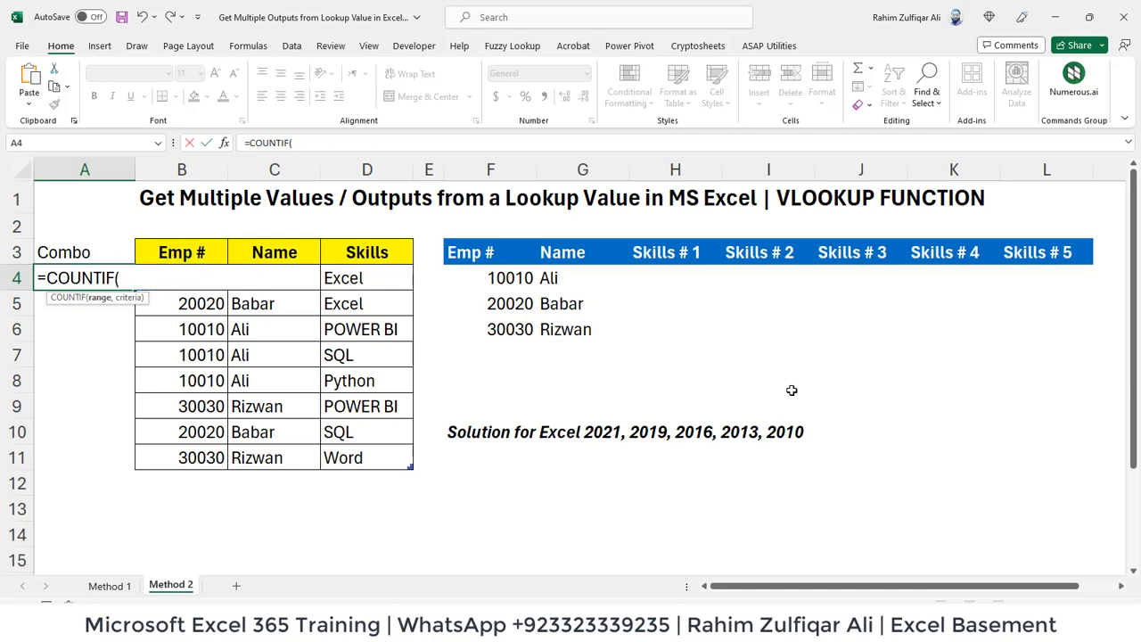
{"action": "type", "text": "F(B4:"}
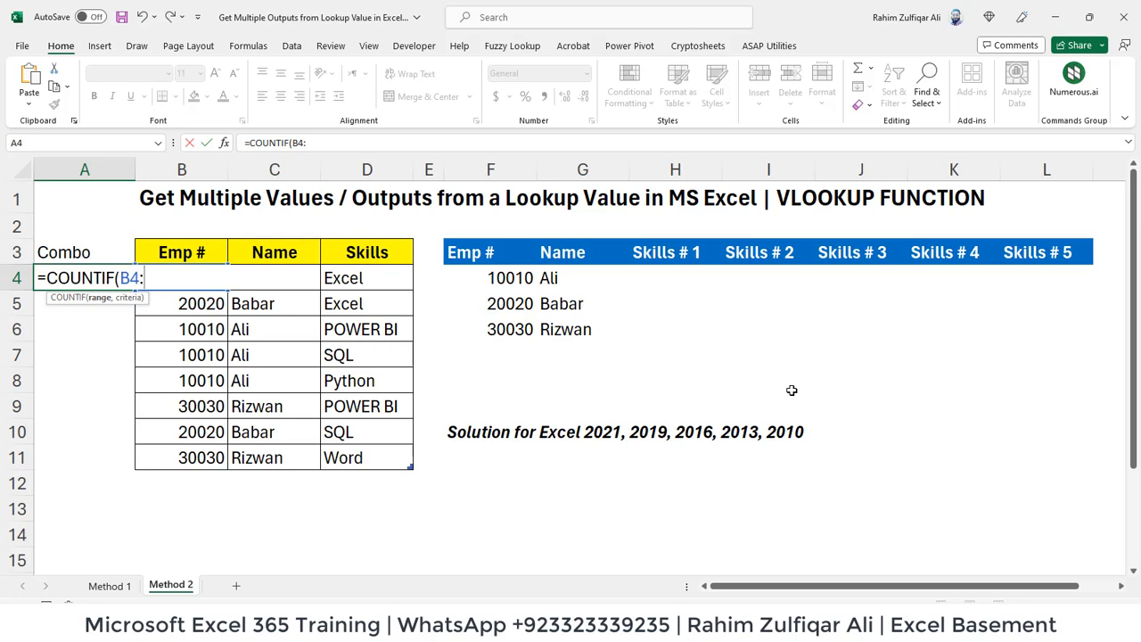
{"action": "type", "text": "B4"}
{"action": "type", "text": ","}
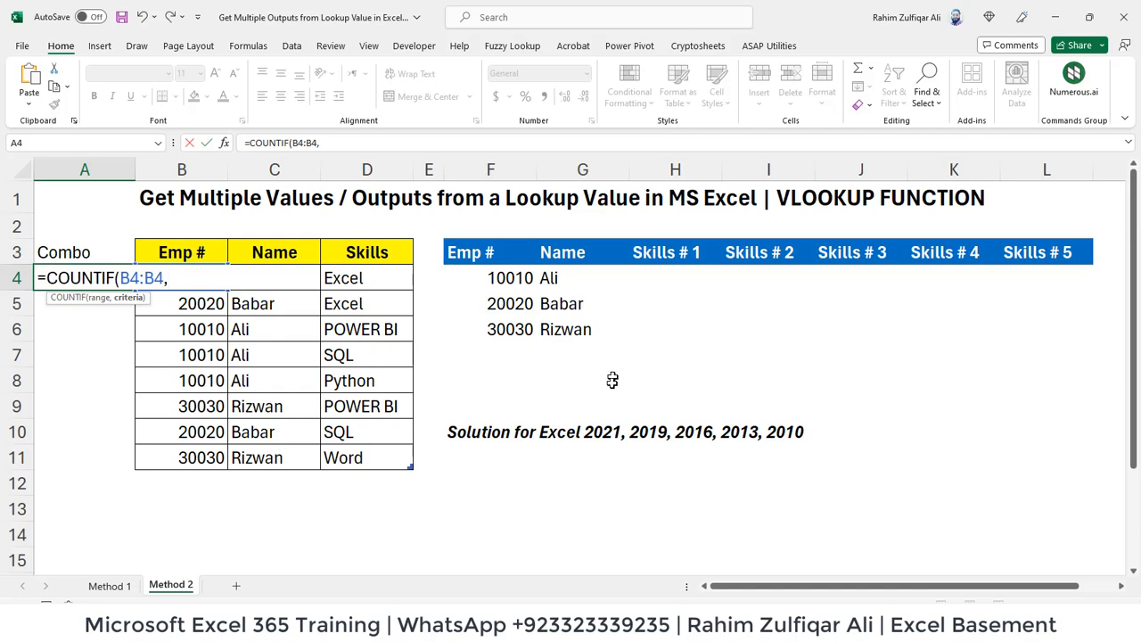
{"action": "left_click", "coordinate": [128, 278]}
{"action": "key", "text": "F4"}
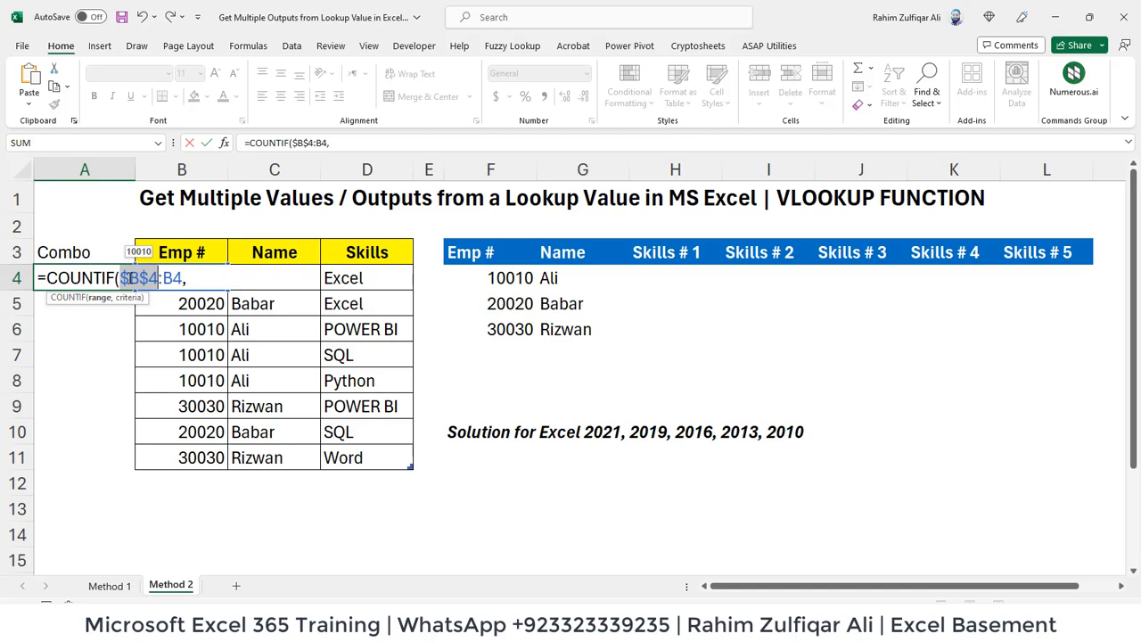
{"action": "left_click", "coordinate": [196, 280]}
{"action": "type", "text": "B4"}
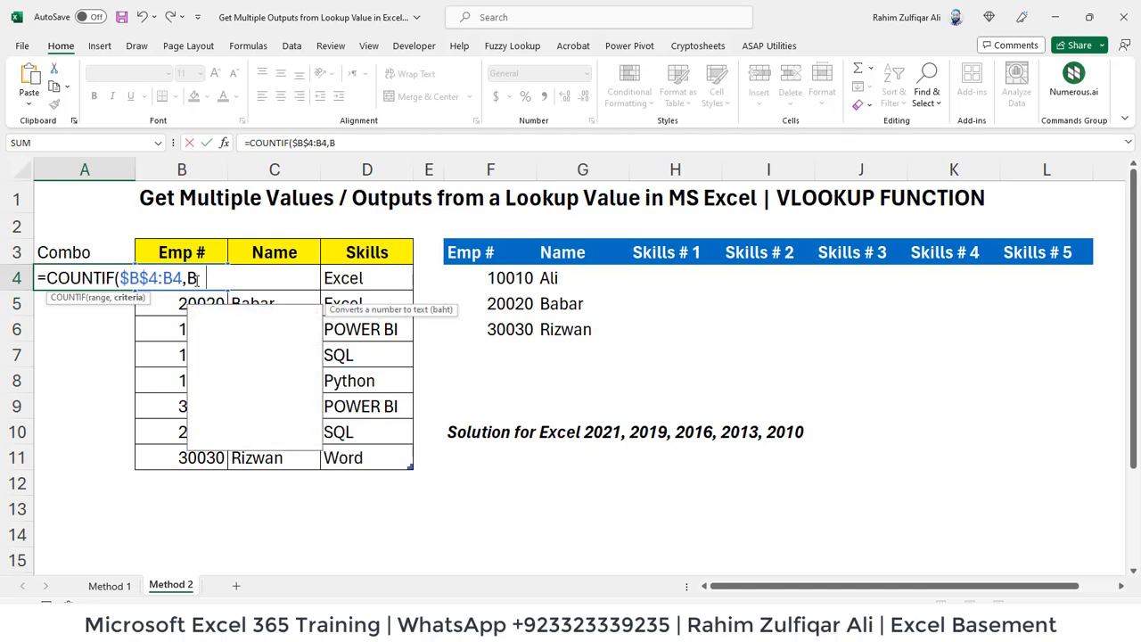
{"action": "key", "text": "Return"}
{"action": "key", "text": "Up"}
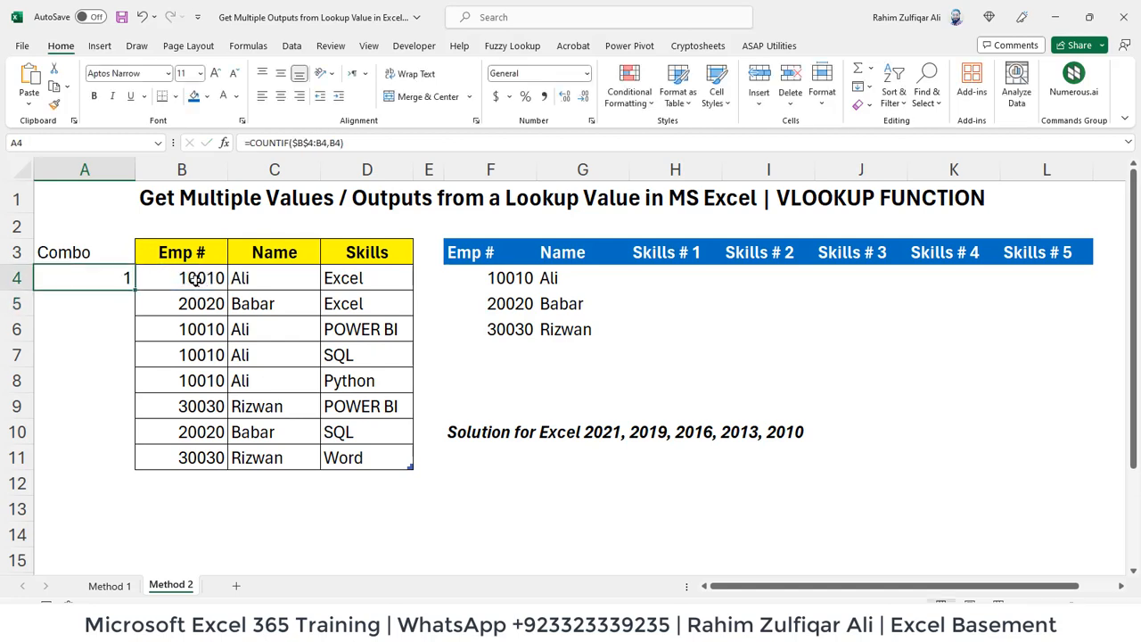
Step: Fill the COUNTIF formula from A4 down through A11
{"action": "key", "text": "shift+Down"}
{"action": "key", "text": "shift+Down"}
{"action": "key", "text": "shift+Down"}
{"action": "key", "text": "shift+Down"}
{"action": "key", "text": "shift+Down"}
{"action": "key", "text": "shift+Down"}
{"action": "key", "text": "shift+Down"}
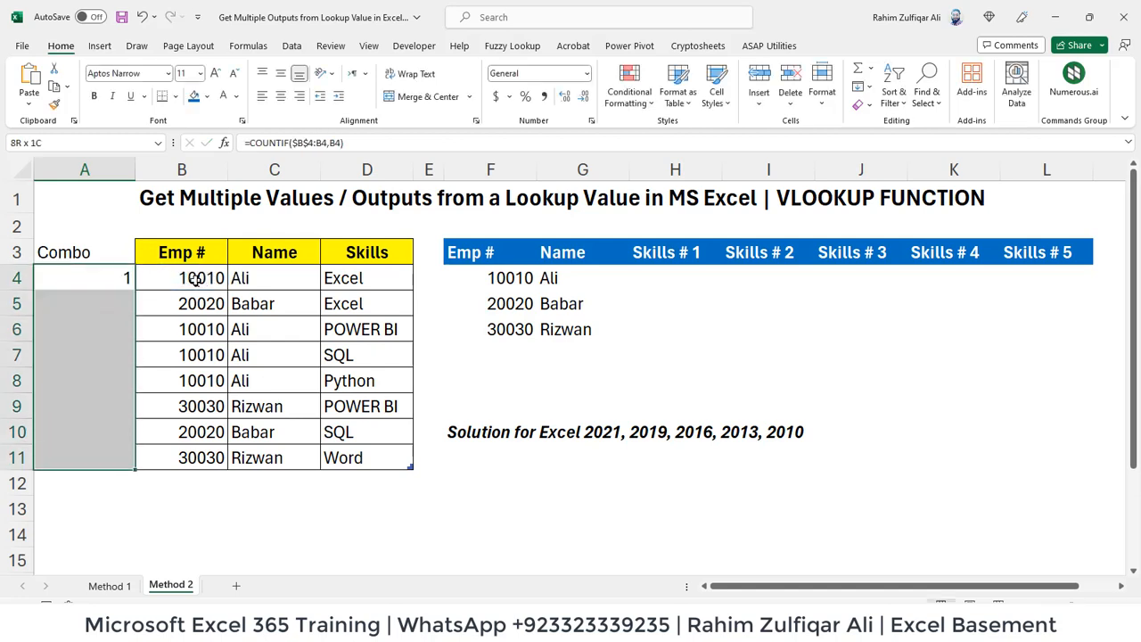
{"action": "key", "text": "ctrl+d"}
Step: Check the running counts in column A against the repeated Emp # entries in rows 4, 6, 7 and 8
{"action": "left_click", "coordinate": [196, 279]}
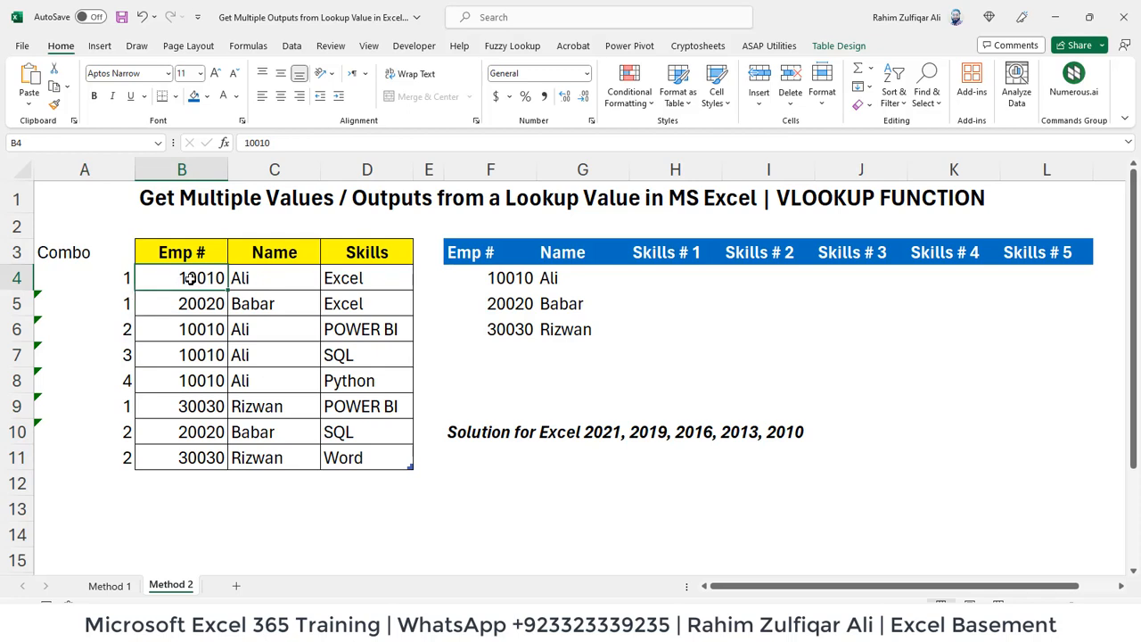
{"action": "left_click", "coordinate": [107, 278]}
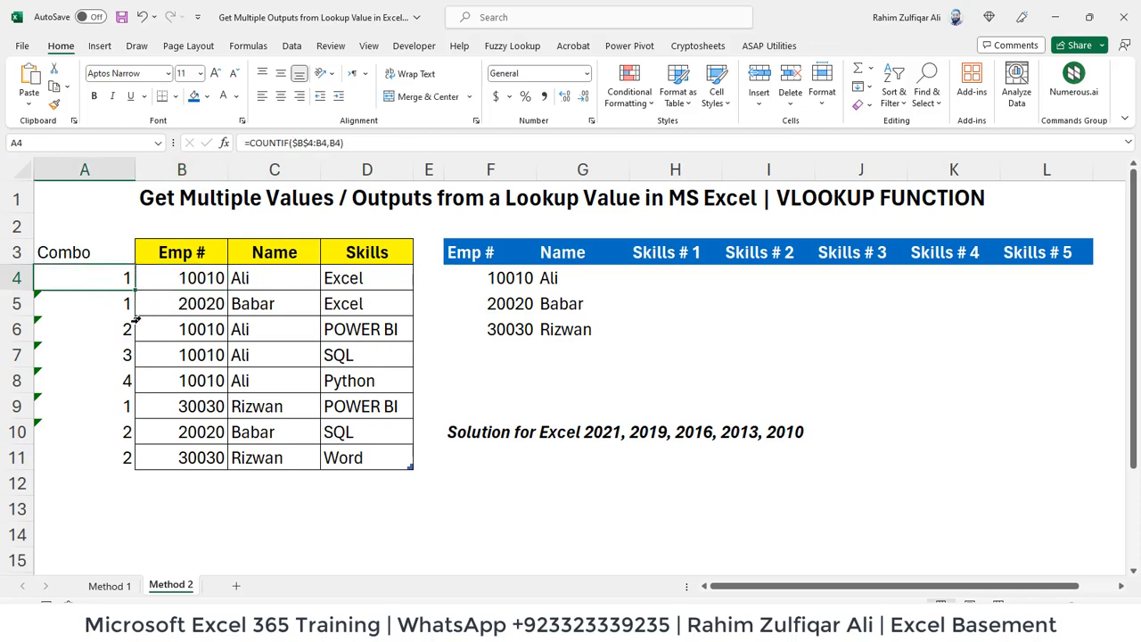
{"action": "left_click", "coordinate": [237, 329]}
{"action": "left_click", "coordinate": [198, 329]}
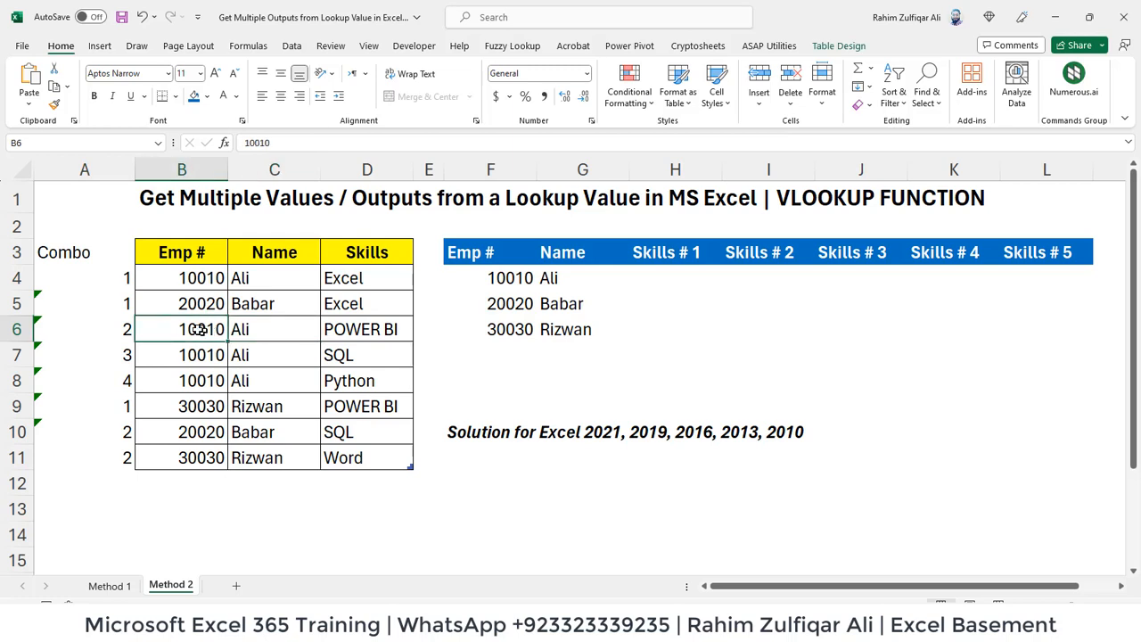
{"action": "left_click", "coordinate": [111, 332]}
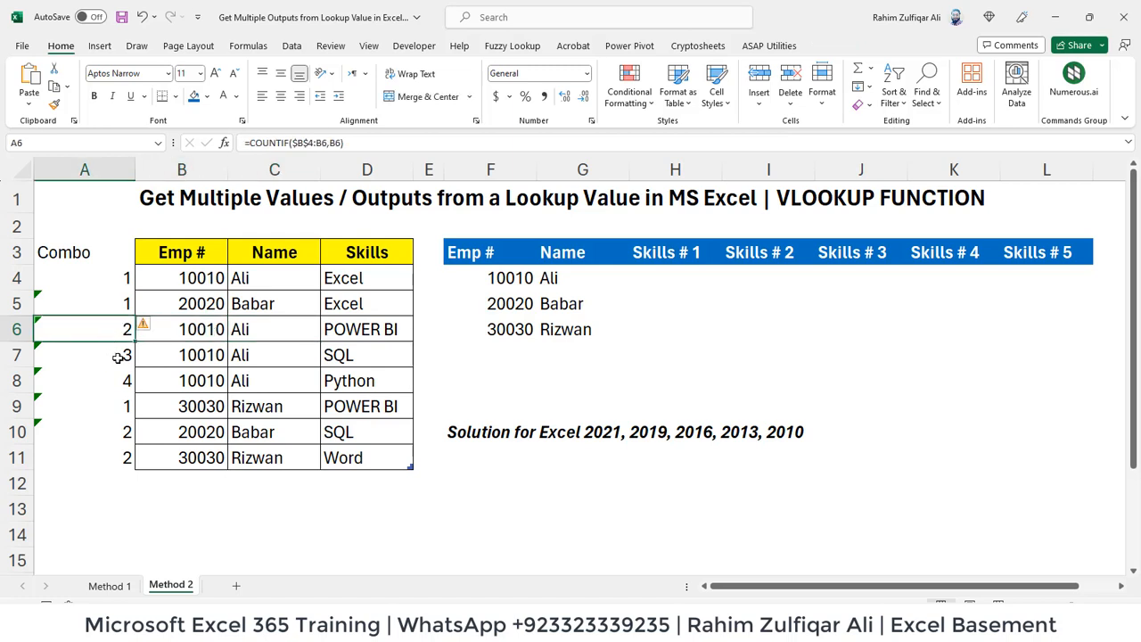
{"action": "left_click", "coordinate": [117, 357]}
{"action": "left_click", "coordinate": [118, 381]}
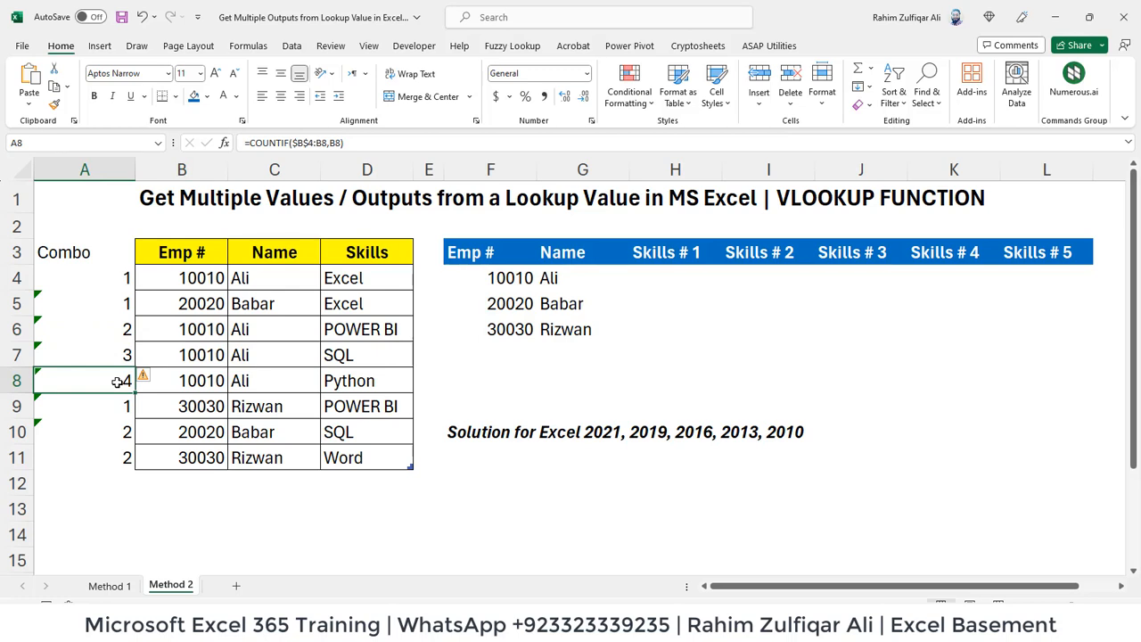
{"action": "left_click", "coordinate": [173, 382]}
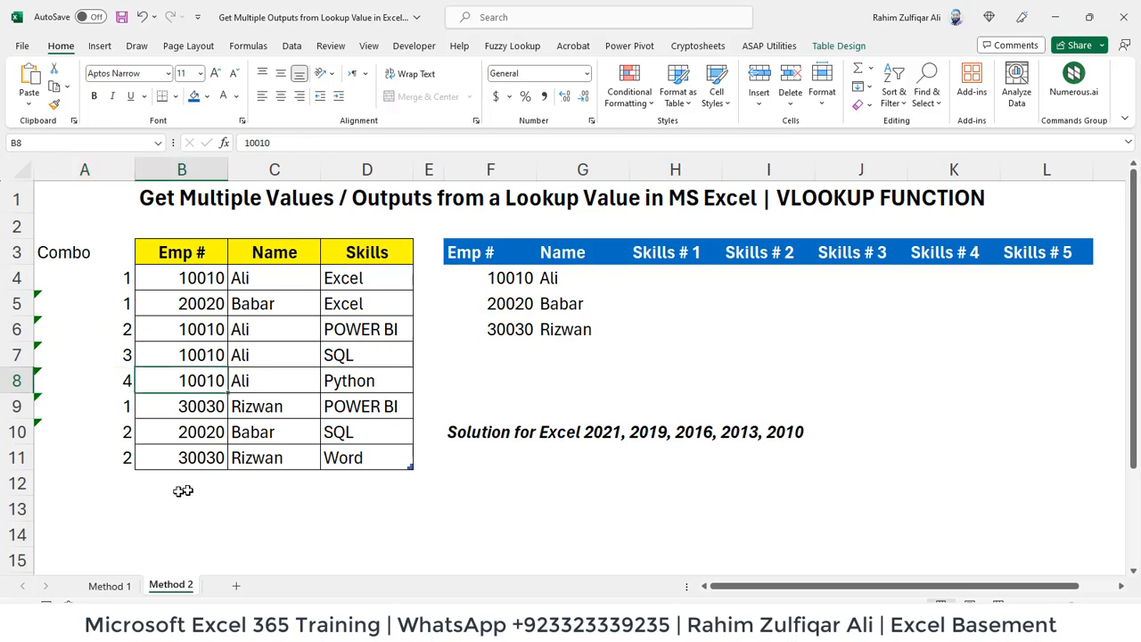
Step: Extend the A4 formula to =COUNTIF($B$4:B4,B4)&Data2[@[Emp '#]] so the count is joined with the employee number
{"action": "key", "text": "Left"}
{"action": "key", "text": "Up"}
{"action": "key", "text": "Up"}
{"action": "key", "text": "Up"}
{"action": "key", "text": "Up"}
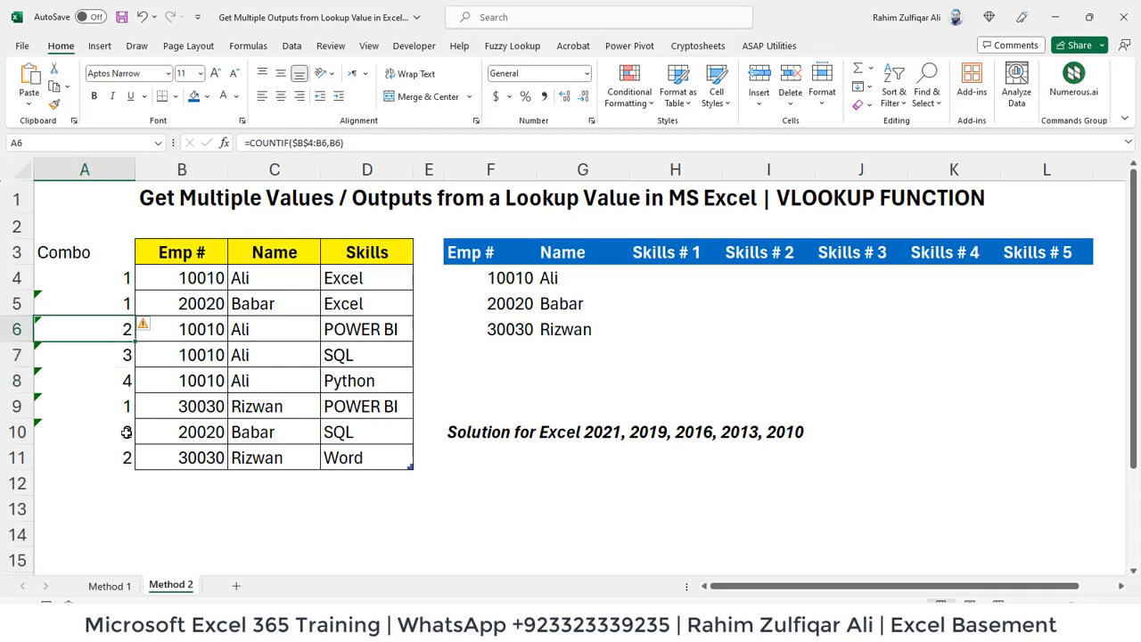
{"action": "key", "text": "F2"}
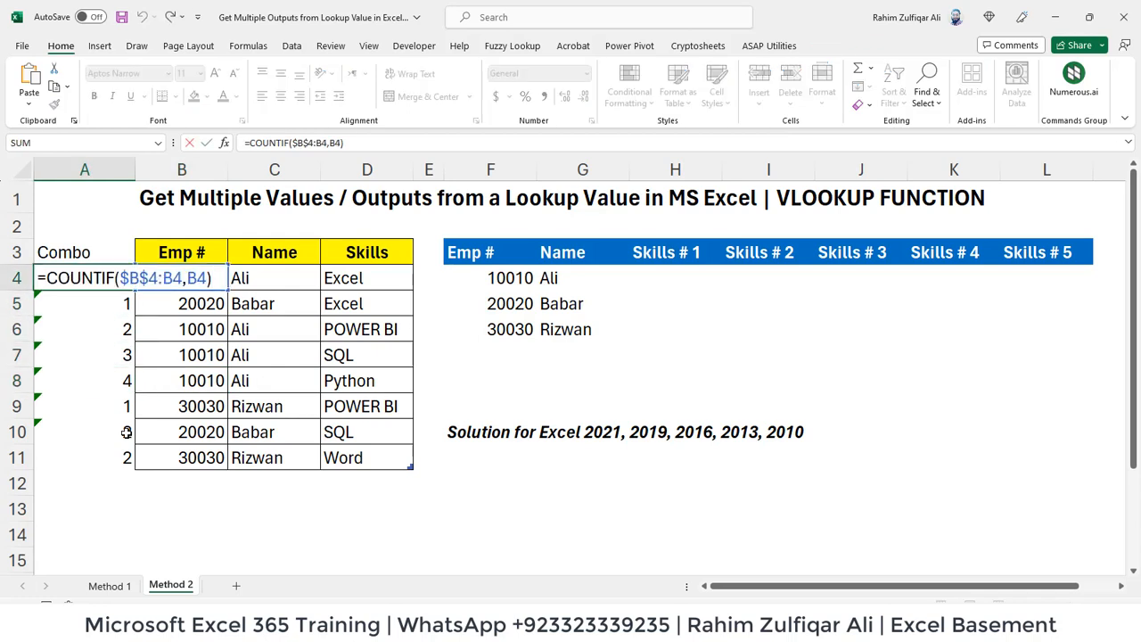
{"action": "type", "text": "&"}
{"action": "left_click", "coordinate": [162, 301]}
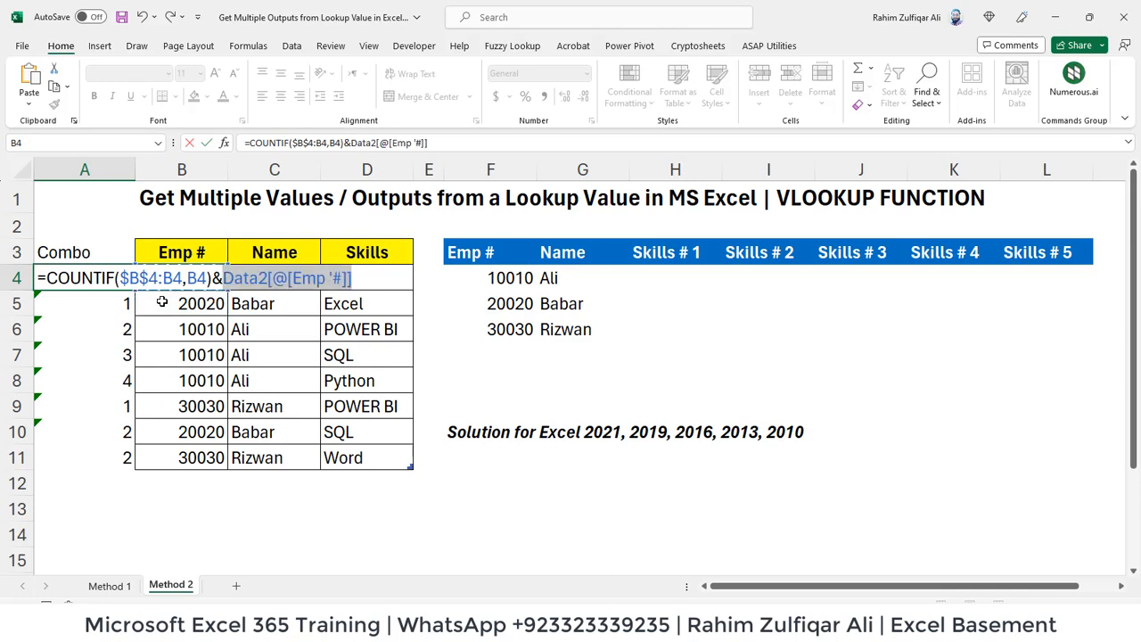
{"action": "key", "text": "Return"}
{"action": "key", "text": "Up"}
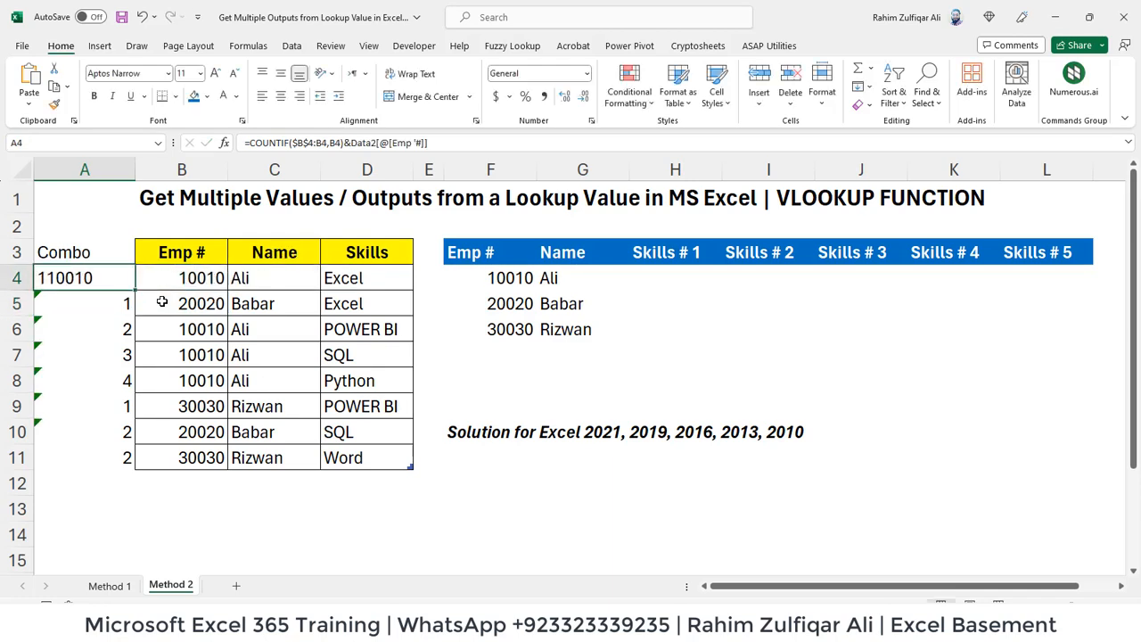
Step: Fill the extended Combo formula from A4 down through A11
{"action": "key", "text": "ctrl+shift+Down"}
{"action": "key", "text": "ctrl+d"}
{"action": "key", "text": "Right"}
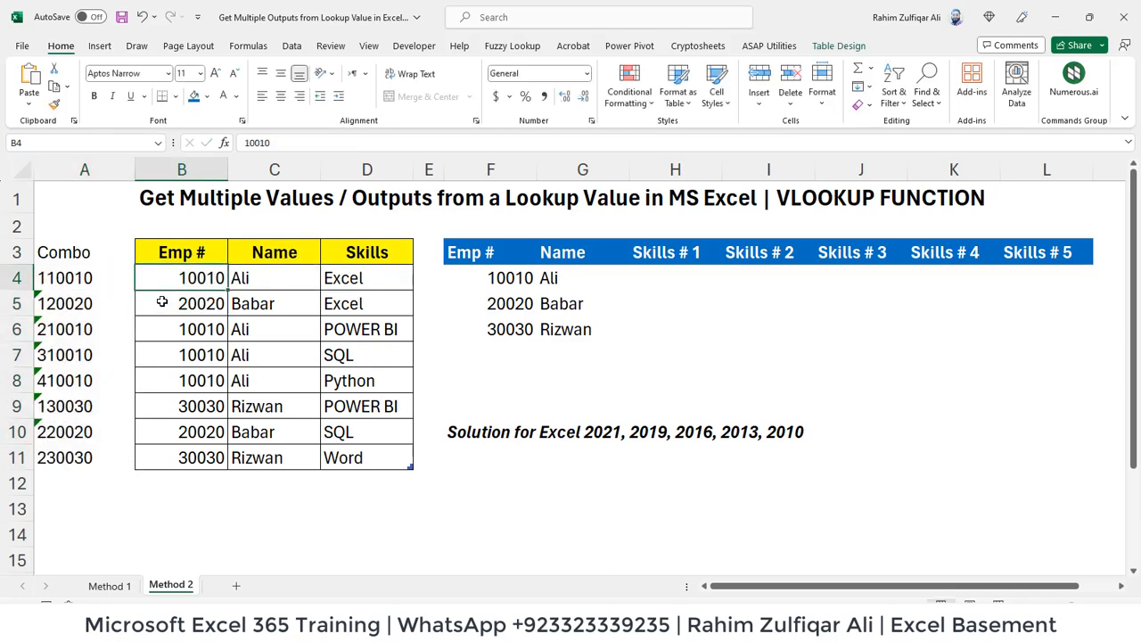
Step: Review the combined count and employee number keys in A4:A11 for uniqueness
{"action": "key", "text": "Left"}
{"action": "key", "text": "ctrl+shift+Down"}
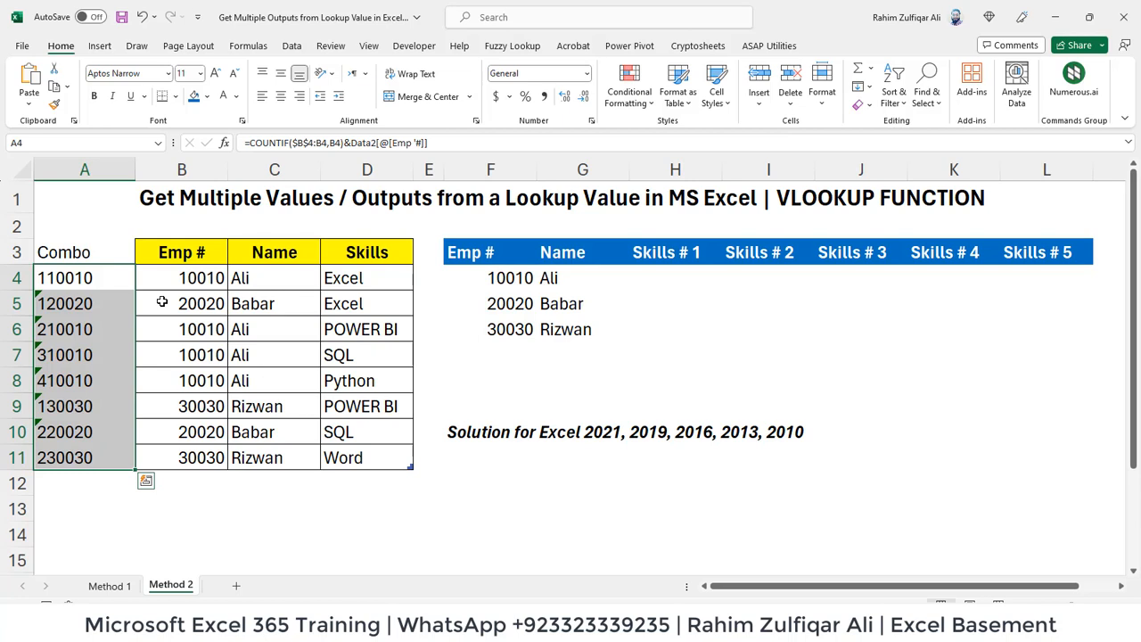
{"action": "key", "text": "Right"}
{"action": "key", "text": "Left"}
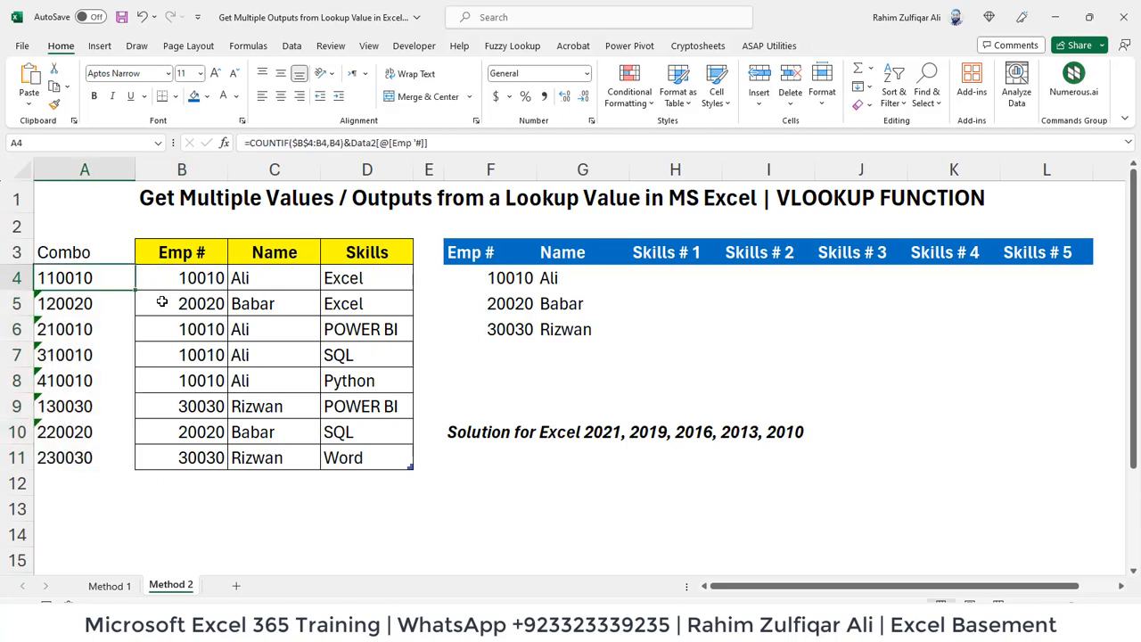
{"action": "key", "text": "Down"}
{"action": "key", "text": "Down"}
{"action": "key", "text": "Down"}
{"action": "key", "text": "Down"}
{"action": "key", "text": "Down"}
{"action": "key", "text": "Down"}
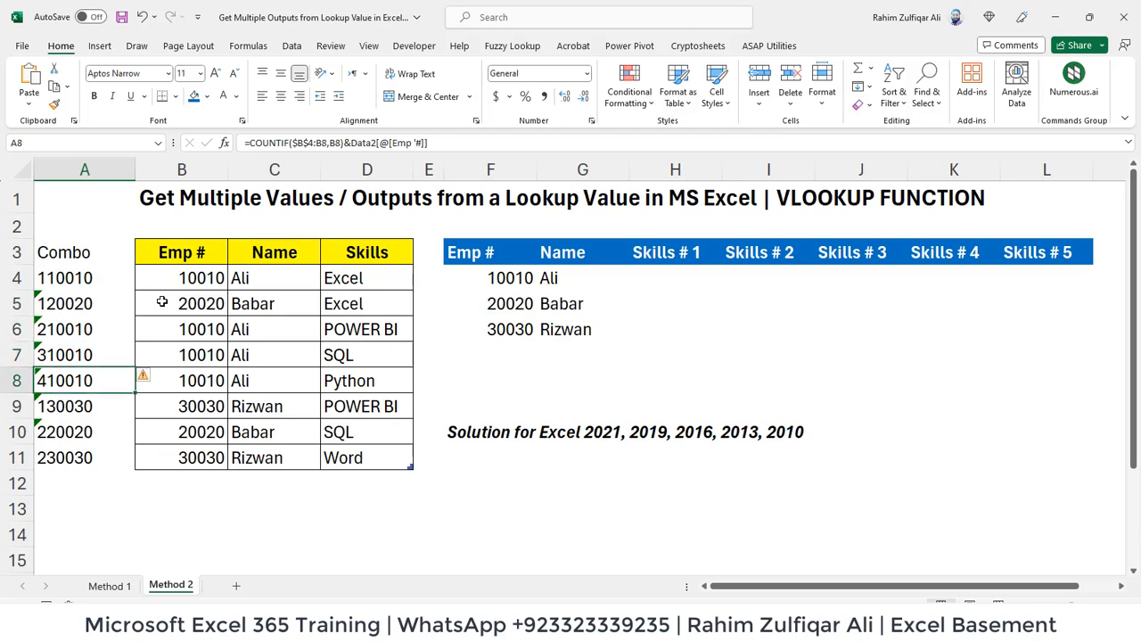
{"action": "key", "text": "Down"}
{"action": "key", "text": "Up"}
{"action": "key", "text": "Up"}
{"action": "key", "text": "Up"}
{"action": "key", "text": "Up"}
{"action": "key", "text": "Up"}
{"action": "key", "text": "Up"}
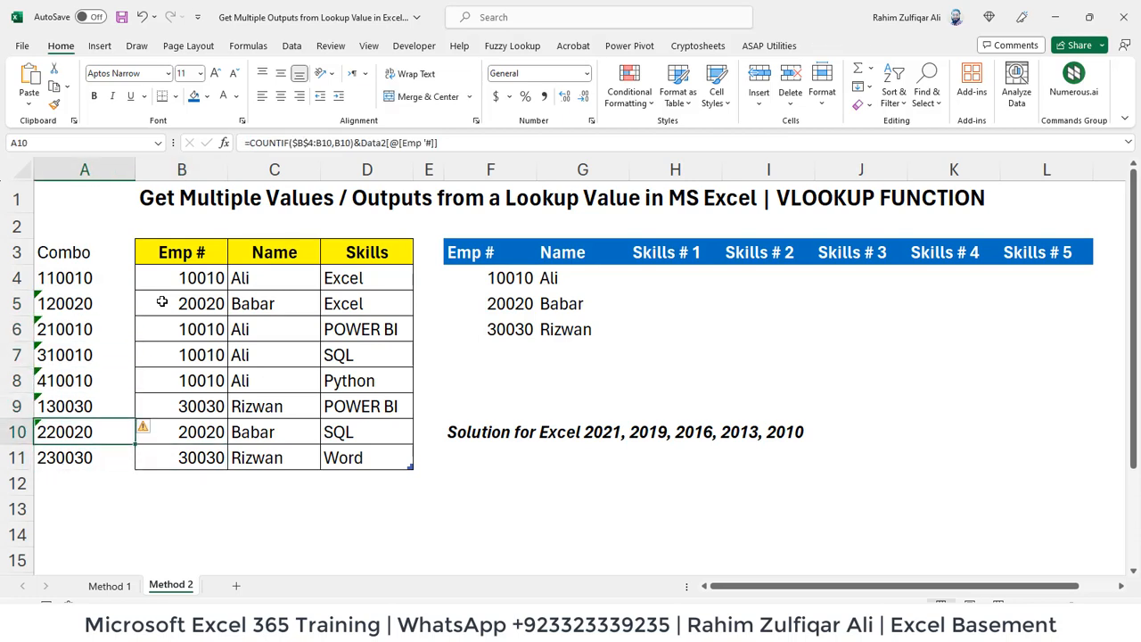
Step: Inspect the Combo formula in A4, then select H4 under Skills # 1
{"action": "key", "text": "Up"}
{"action": "key", "text": "F2"}
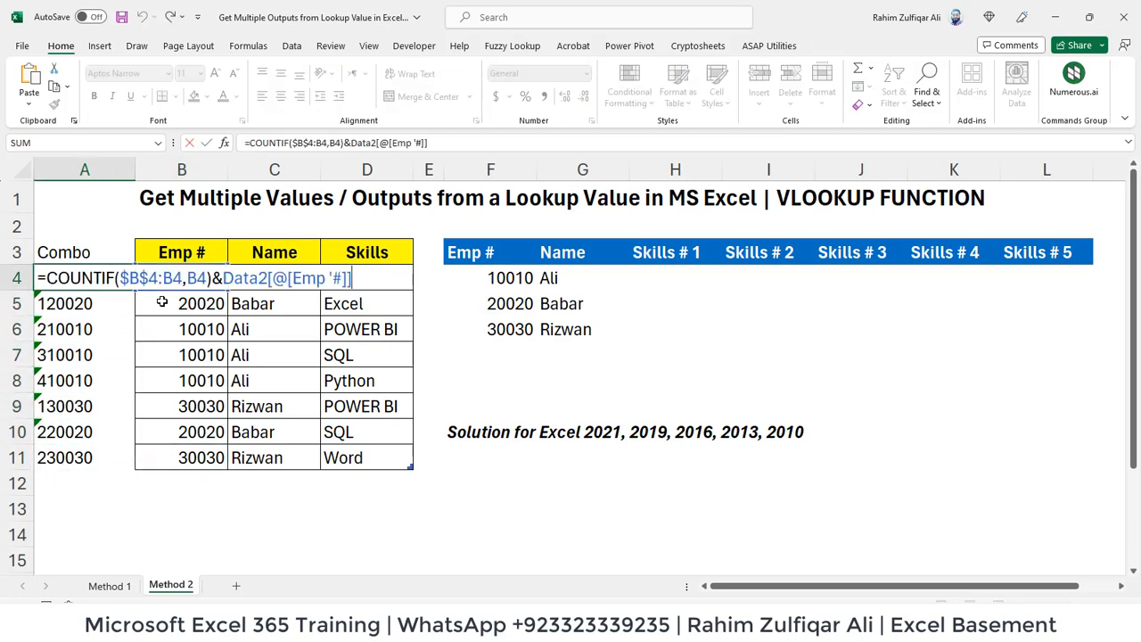
{"action": "key", "text": "Return"}
{"action": "key", "text": "Up"}
{"action": "key", "text": "Right"}
{"action": "key", "text": "Right"}
{"action": "key", "text": "Right"}
{"action": "key", "text": "Right"}
{"action": "key", "text": "Right"}
{"action": "key", "text": "Right"}
{"action": "key", "text": "Right"}
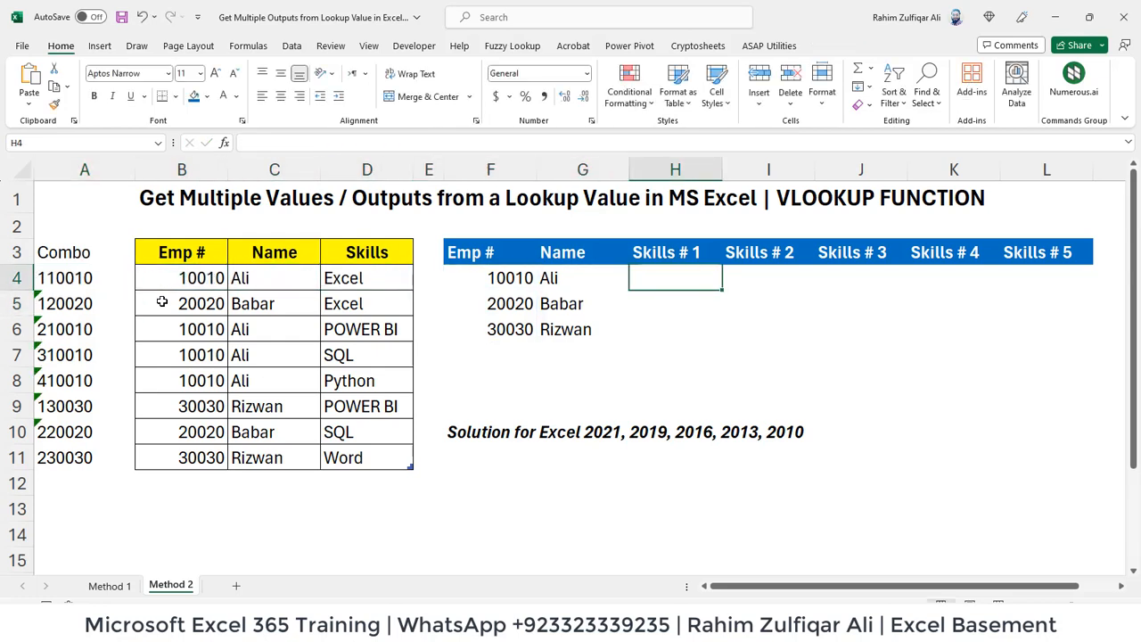
{"action": "type", "text": "="}
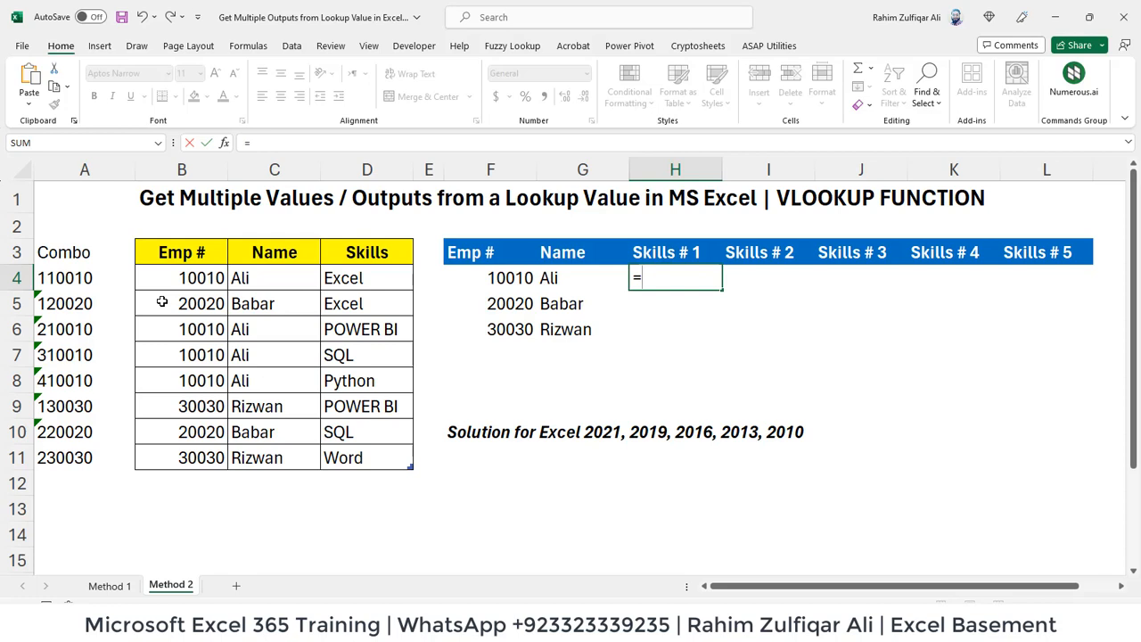
{"action": "key", "text": "Escape"}
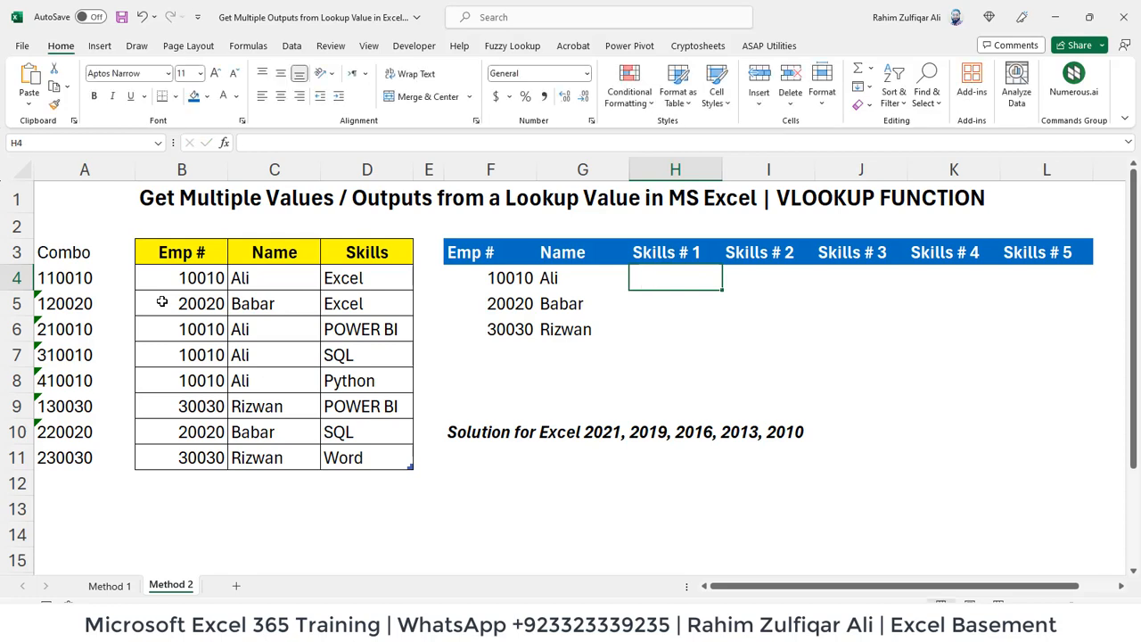
{"action": "key", "text": "Right"}
{"action": "key", "text": "Right"}
{"action": "key", "text": "Right"}
{"action": "key", "text": "Right"}
{"action": "key", "text": "Left"}
{"action": "key", "text": "Left"}
{"action": "key", "text": "Left"}
{"action": "key", "text": "Left"}
{"action": "key", "text": "Down"}
{"action": "key", "text": "Down"}
{"action": "key", "text": "Down"}
{"action": "key", "text": "Up"}
{"action": "key", "text": "Up"}
{"action": "key", "text": "Up"}
Step: Start a VLOOKUP formula in H4 with COLUMNS($A$1:A1) as the first part of the lookup value
{"action": "type", "text": "=VLO"}
{"action": "key", "text": "Tab"}
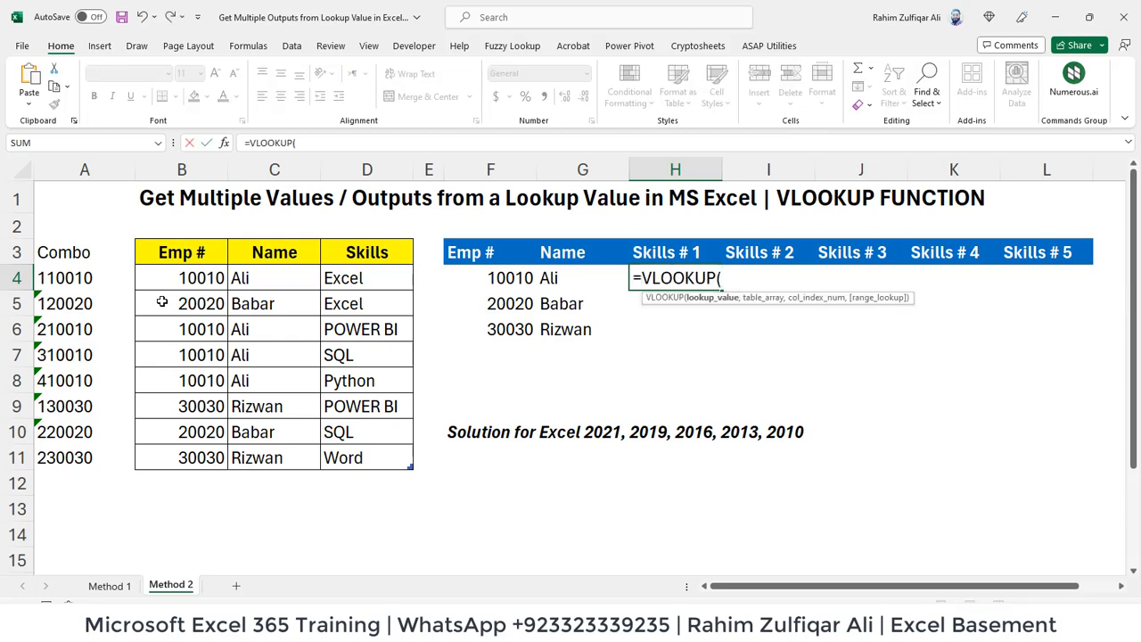
{"action": "type", "text": "COLUMN"}
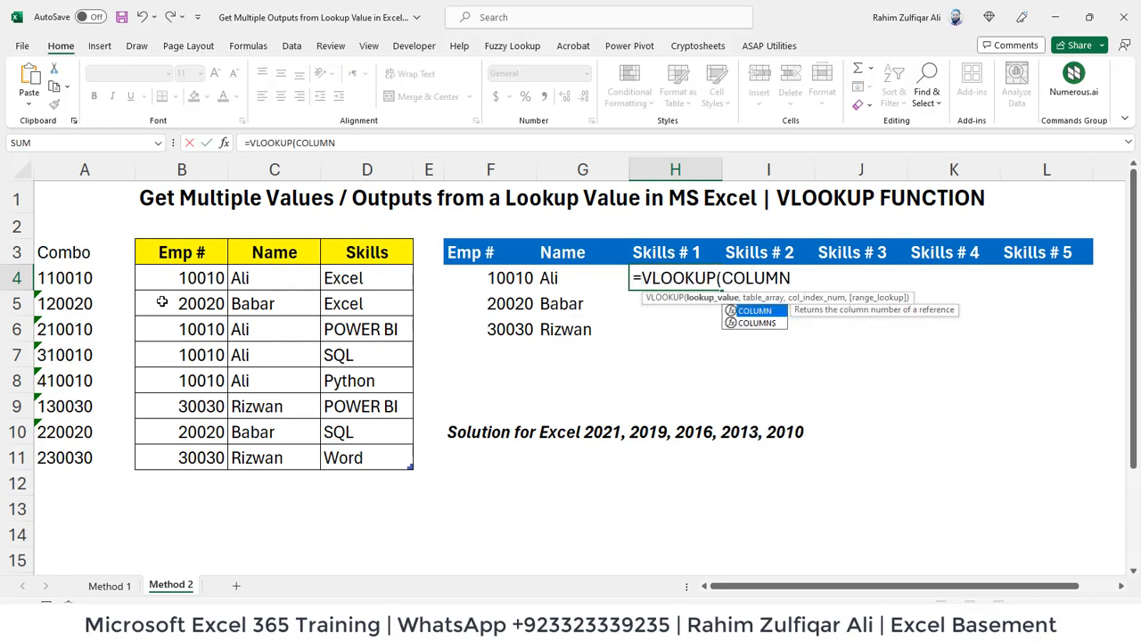
{"action": "type", "text": "S"}
{"action": "key", "text": "Tab"}
{"action": "type", "text": "A1"}
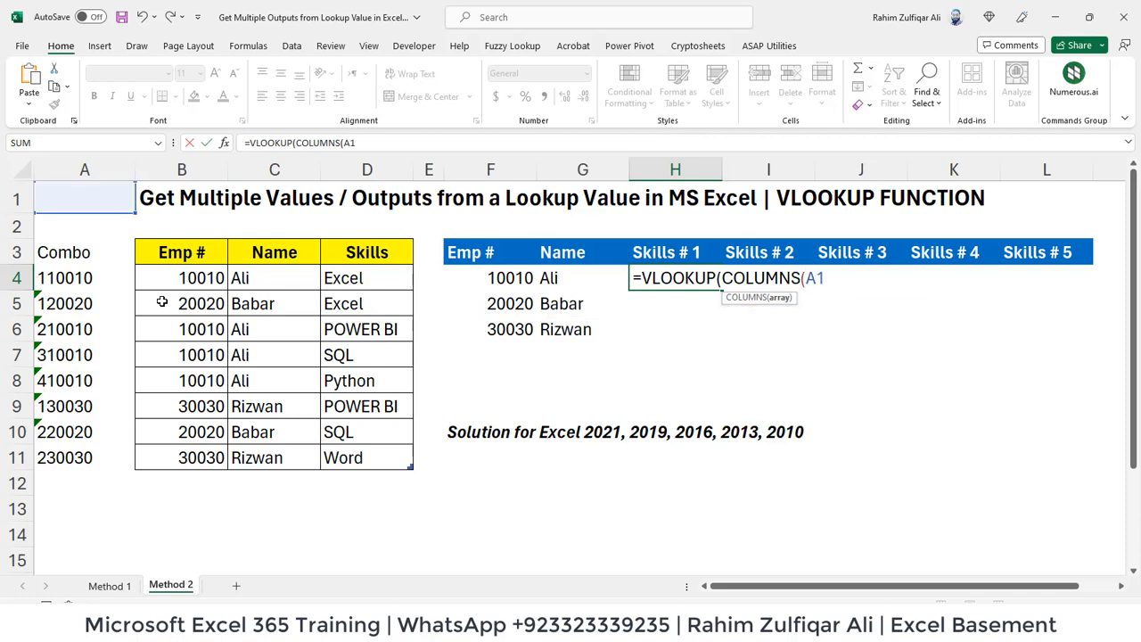
{"action": "type", "text": ":A1)"}
{"action": "left_click", "coordinate": [815, 278]}
{"action": "key", "text": "F4"}
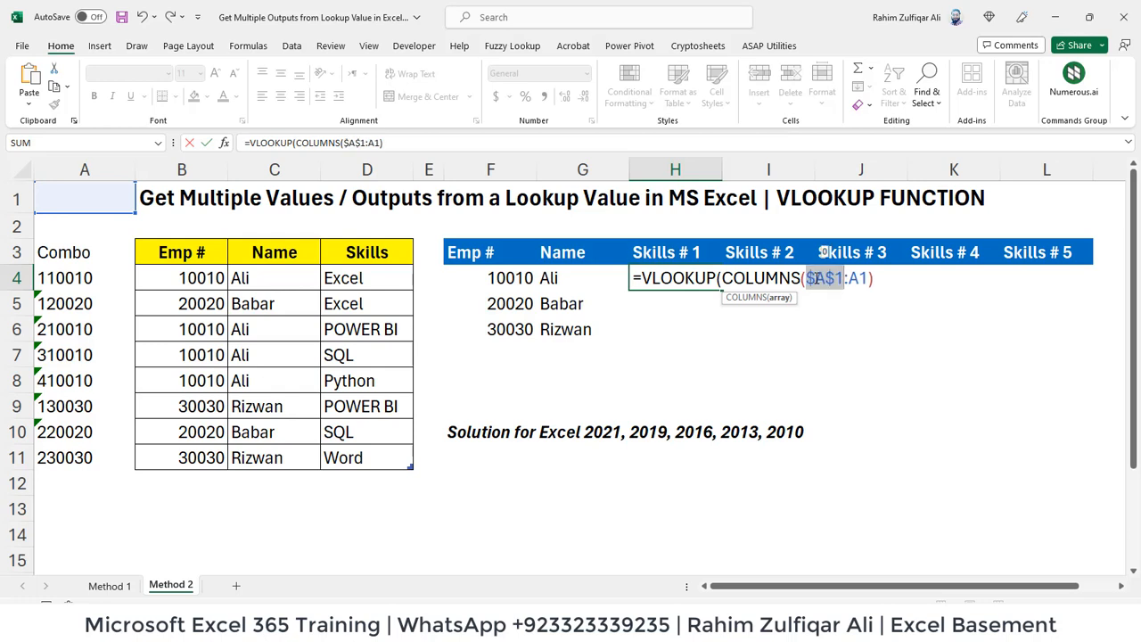
Step: Store the unfinished H4 formula as plain text and move to H7 for a side test
{"action": "left_click", "coordinate": [635, 276]}
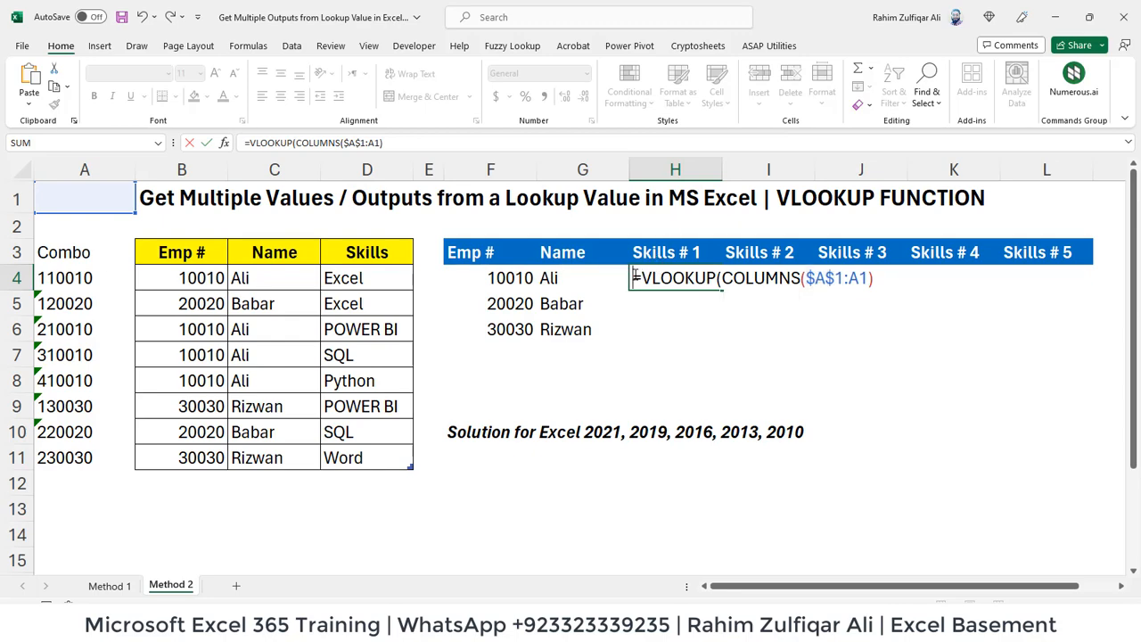
{"action": "key", "text": "Return"}
{"action": "key", "text": "Return"}
{"action": "key", "text": "Return"}
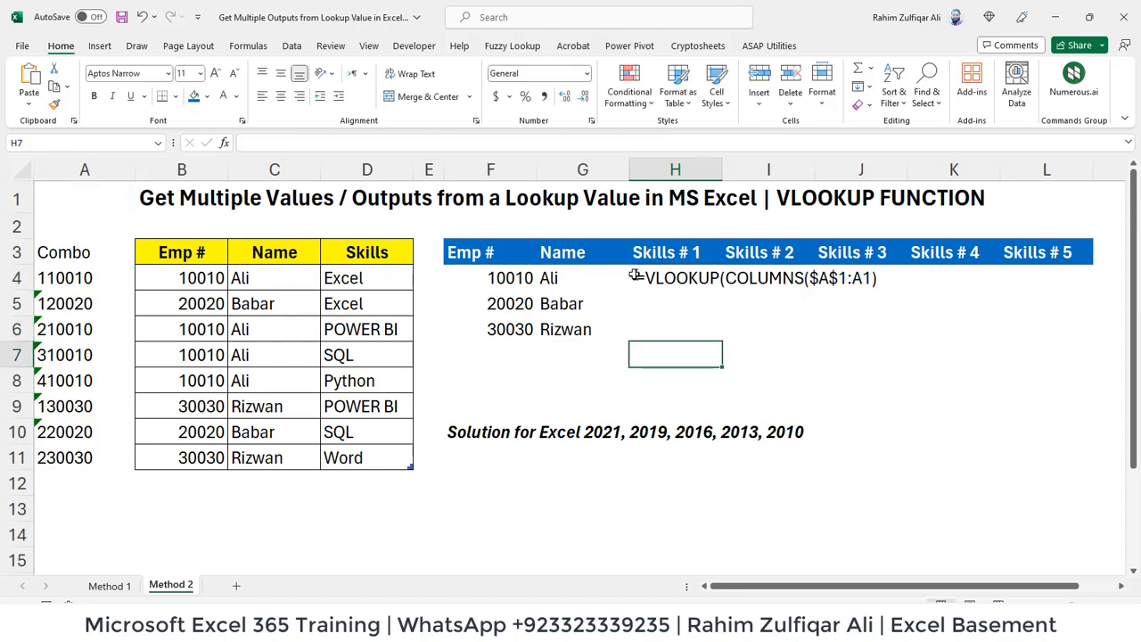
Step: Enter the test formula =COLUMNS($A$1:A1) in H7
{"action": "type", "text": "=COLU"}
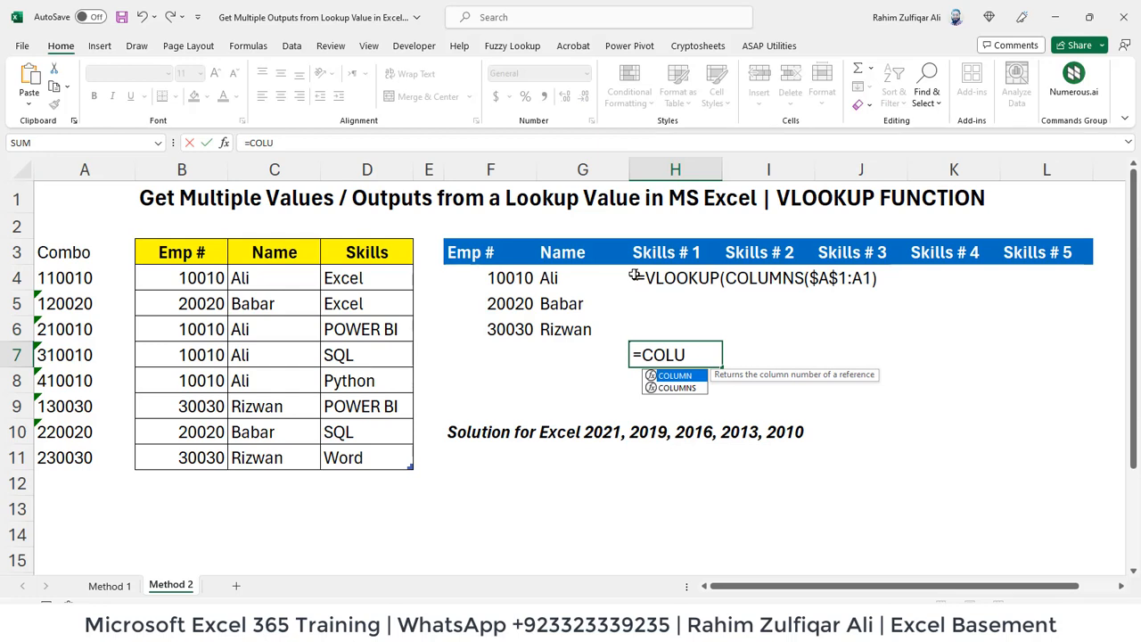
{"action": "type", "text": "MNS(A1"}
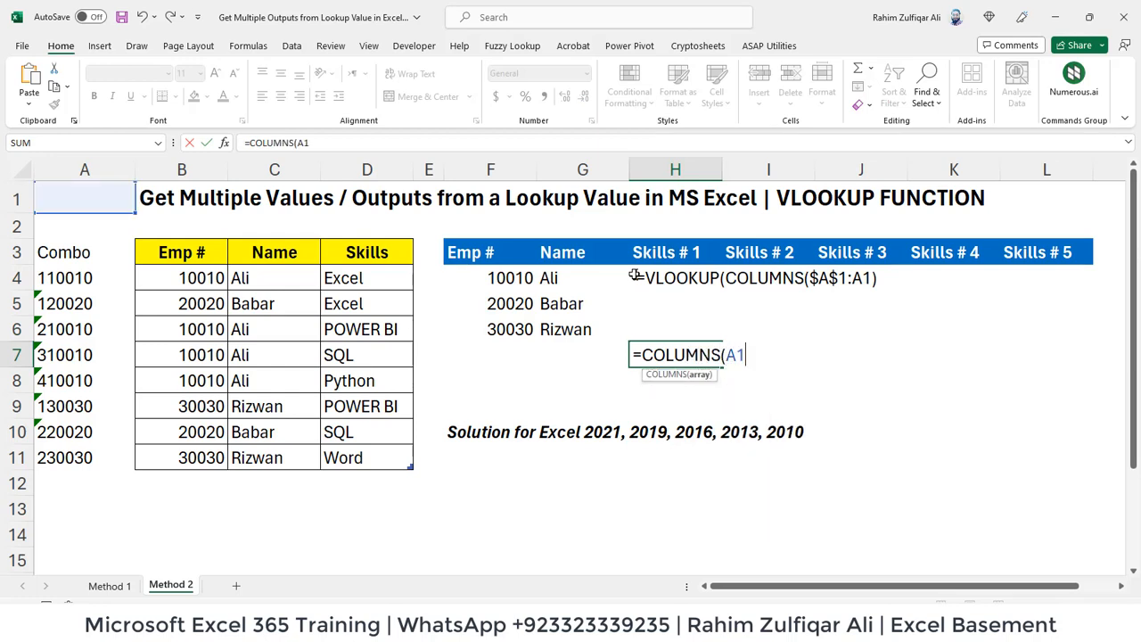
{"action": "type", "text": ":A1)"}
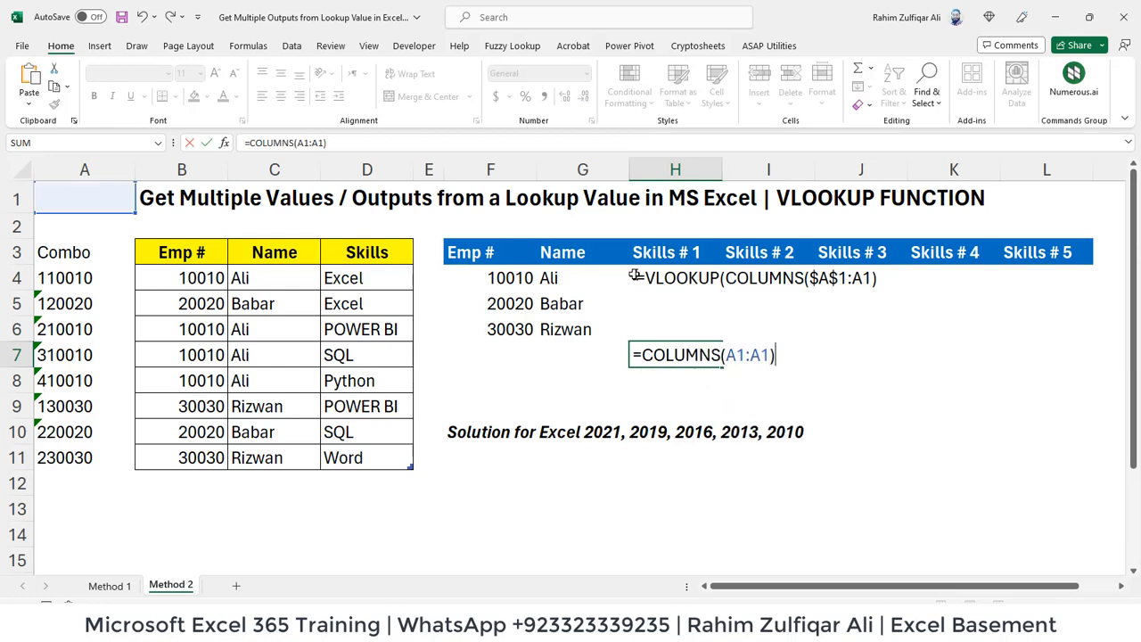
{"action": "left_click", "coordinate": [737, 355]}
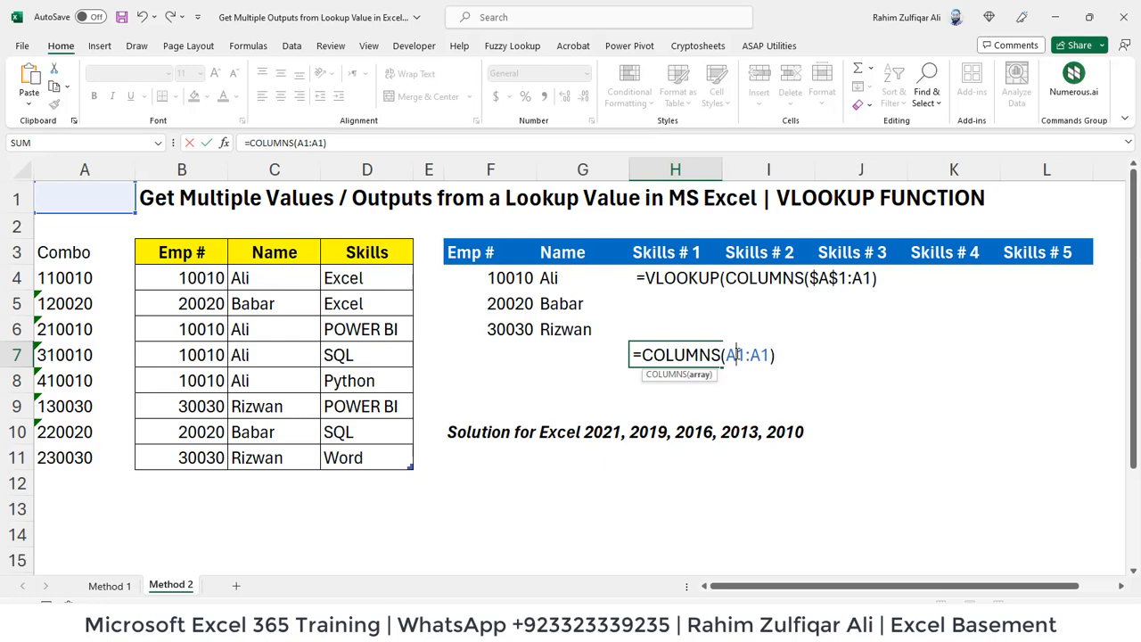
{"action": "key", "text": "F4"}
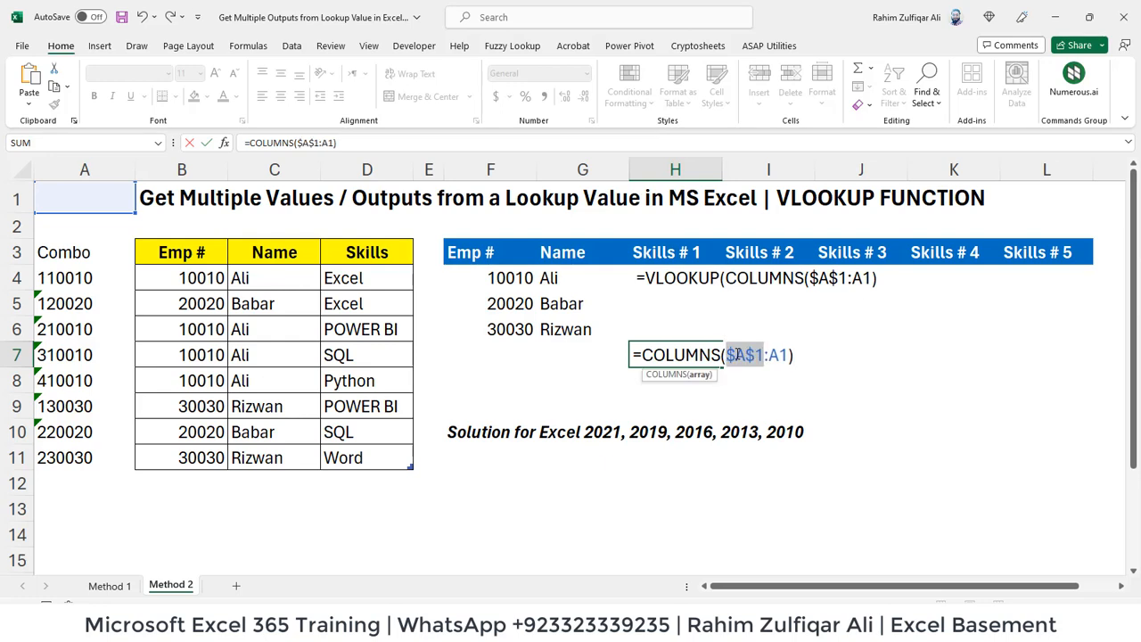
{"action": "left_click", "coordinate": [802, 353]}
{"action": "key", "text": "Return"}
Step: Fill the COLUMNS test formula from H7 across through L7
{"action": "key", "text": "Up"}
{"action": "key", "text": "shift+Right"}
{"action": "key", "text": "shift+Right"}
{"action": "key", "text": "shift+Right"}
{"action": "key", "text": "shift+Right"}
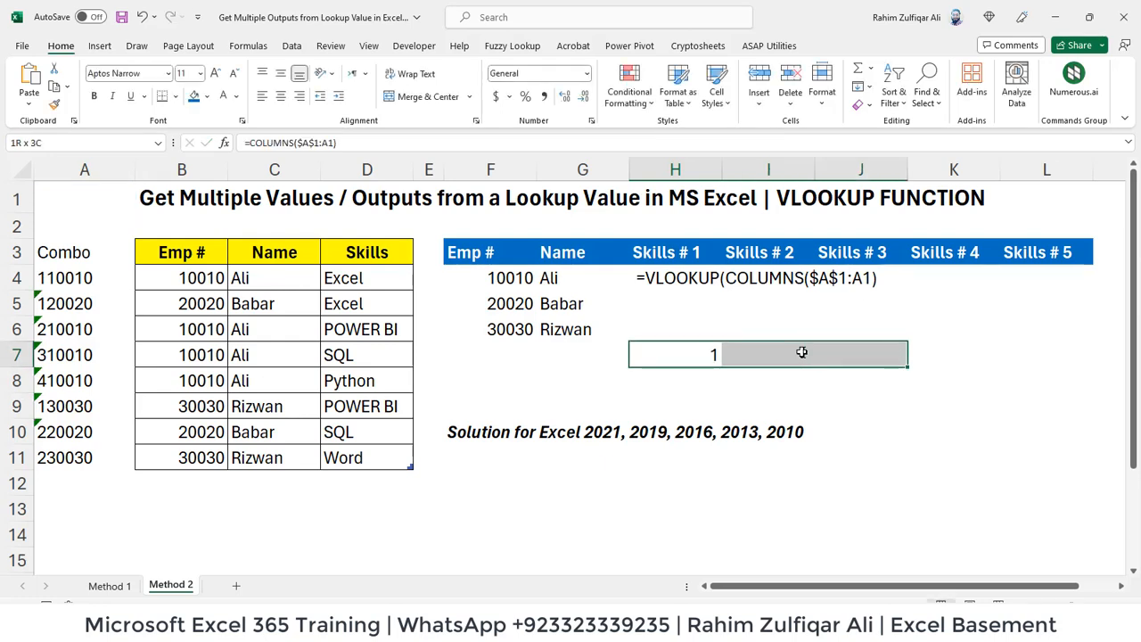
{"action": "key", "text": "ctrl+r"}
{"action": "key", "text": "Left"}
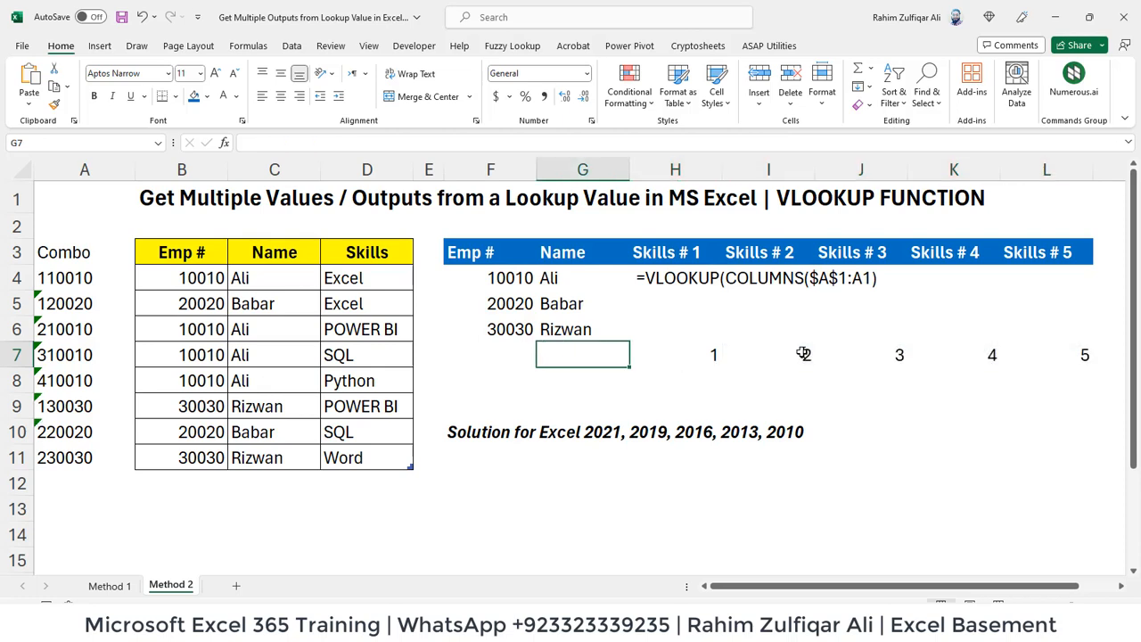
Step: Check the test formulas in row 7, then clear them from H7:L7
{"action": "key", "text": "Right"}
{"action": "key", "text": "Right"}
{"action": "key", "text": "Right"}
{"action": "key", "text": "Right"}
{"action": "key", "text": "Right"}
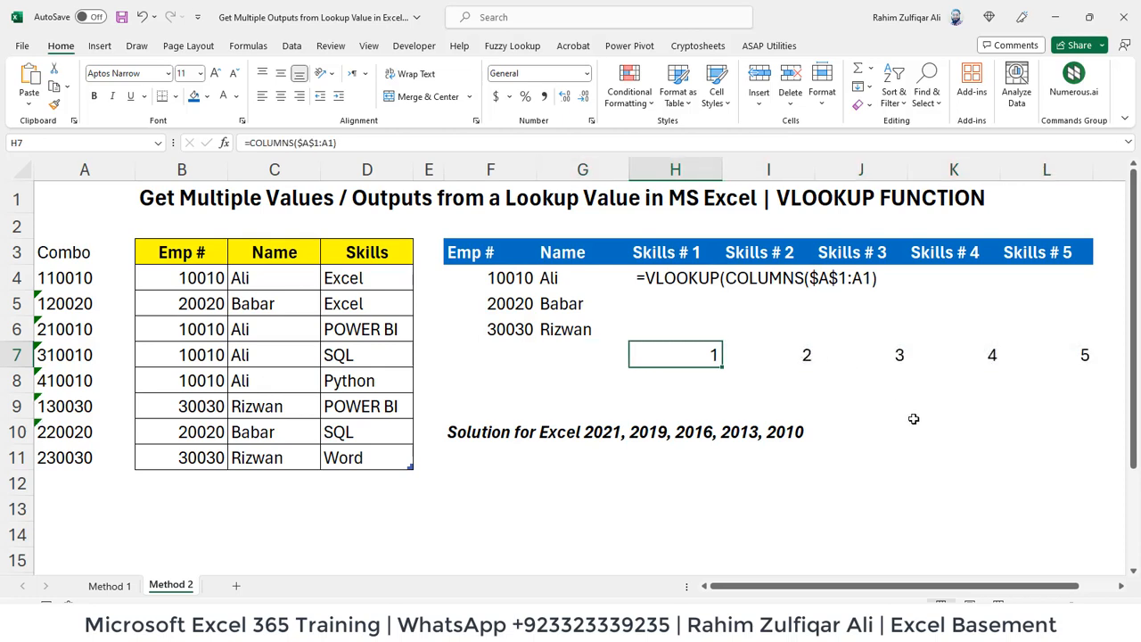
{"action": "key", "text": "shift+Left"}
{"action": "key", "text": "shift+Left"}
{"action": "key", "text": "shift+Left"}
{"action": "key", "text": "shift+Left"}
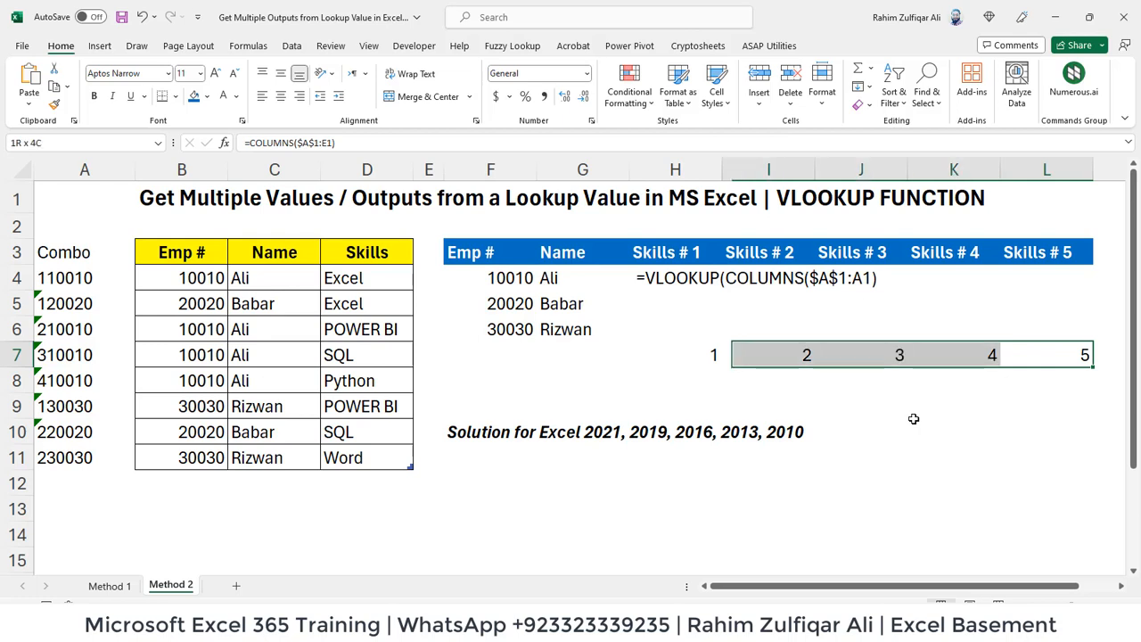
{"action": "key", "text": "Delete"}
Step: Return to H4 and turn the stored text back into a live VLOOKUP formula
{"action": "key", "text": "Up"}
{"action": "key", "text": "Up"}
{"action": "key", "text": "Up"}
{"action": "key", "text": "Left"}
{"action": "key", "text": "Left"}
{"action": "key", "text": "Left"}
{"action": "key", "text": "Left"}
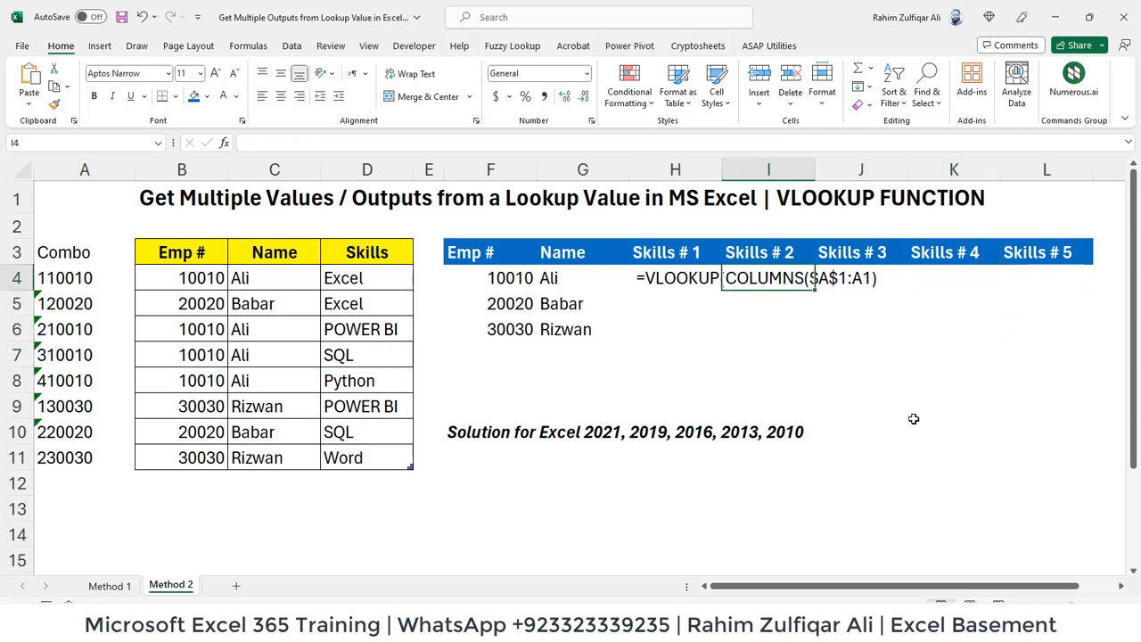
{"action": "key", "text": "F2"}
{"action": "key", "text": "Home"}
{"action": "key", "text": "Delete"}
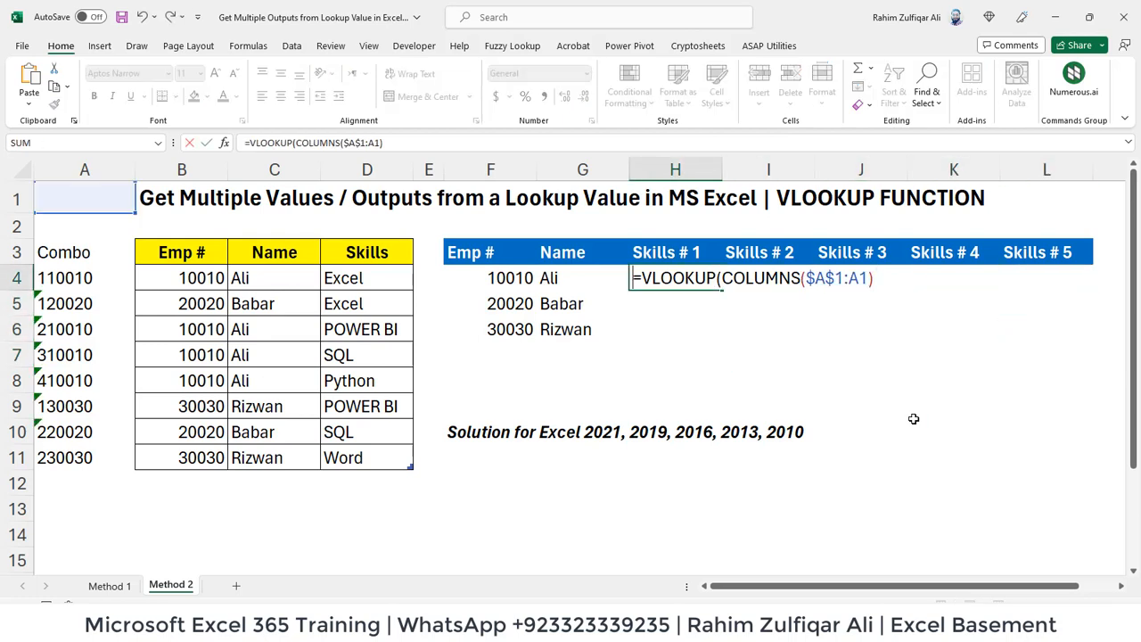
Step: Append &$F4 to the COLUMNS part in H4 so the lookup value joins the count with the employee number
{"action": "key", "text": "ctrl+Right"}
{"action": "key", "text": "ctrl+Right"}
{"action": "key", "text": "ctrl+Right"}
{"action": "key", "text": "ctrl+Right"}
{"action": "key", "text": "ctrl+Right"}
{"action": "key", "text": "ctrl+Right"}
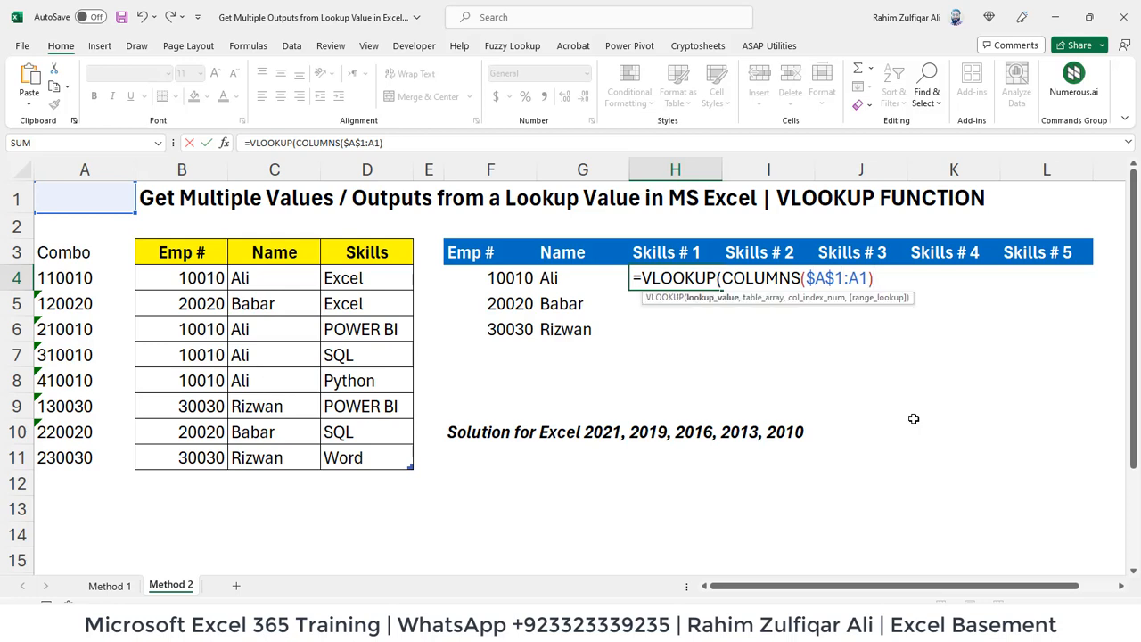
{"action": "type", "text": "&"}
{"action": "left_click", "coordinate": [492, 279]}
{"action": "key", "text": "F4"}
{"action": "key", "text": "F4"}
{"action": "key", "text": "F4"}
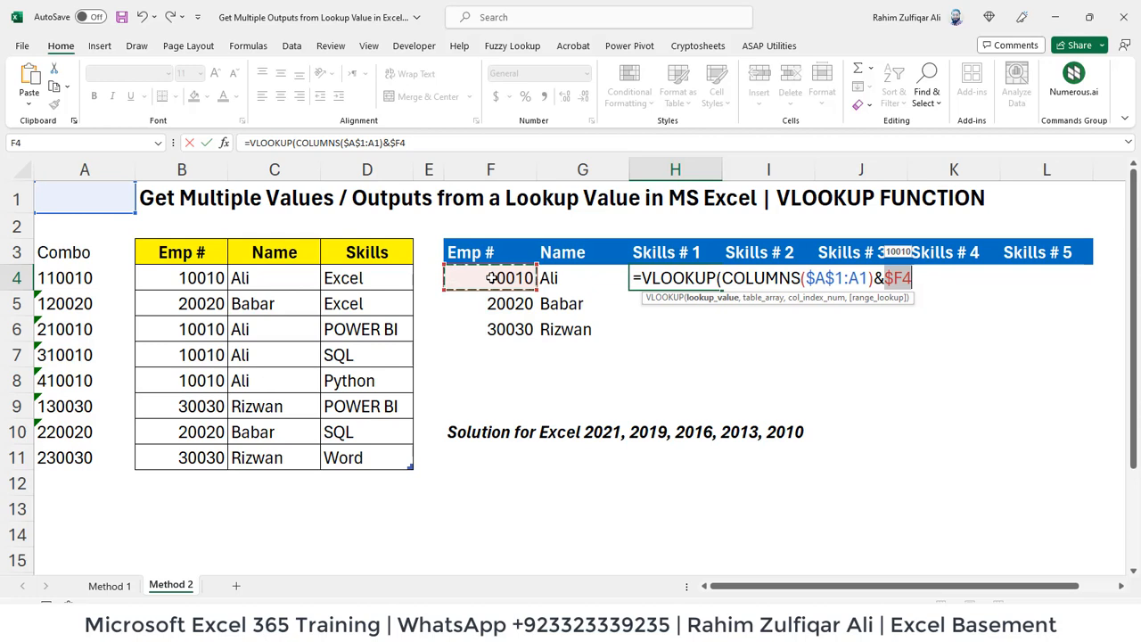
{"action": "type", "text": ","}
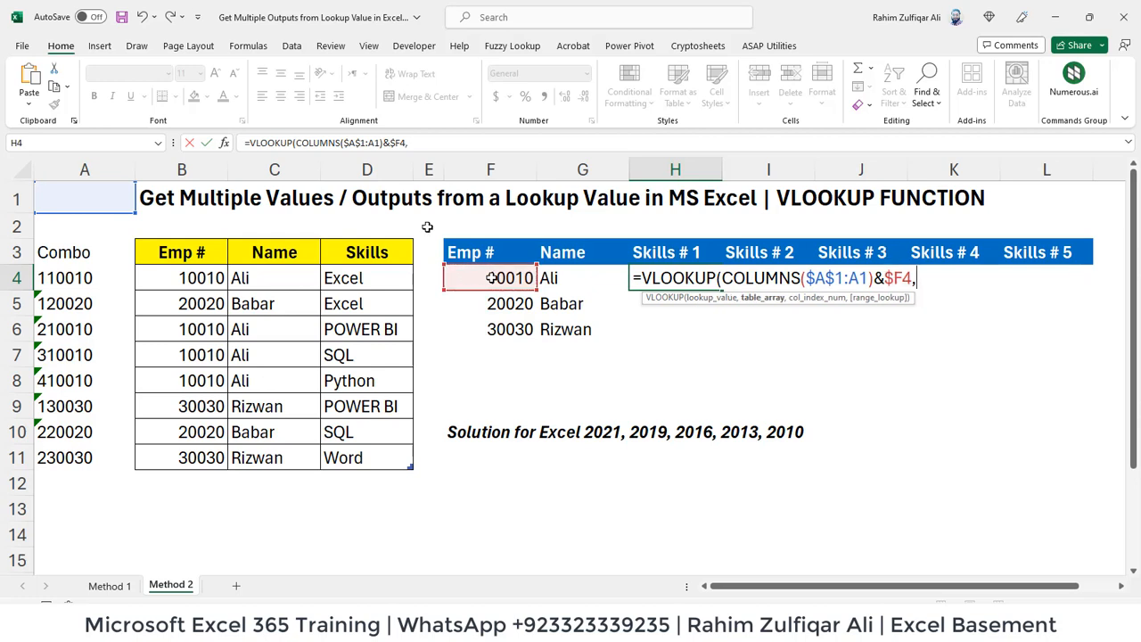
Step: Complete the H4 VLOOKUP with table array $A$3:$D$11, column index 4 and FALSE for an exact match
{"action": "left_click_drag", "start_coordinate": [77, 257], "coordinate": [178, 257]}
{"action": "key", "text": "ctrl+shift+Down"}
{"action": "key", "text": "ctrl+shift+Right"}
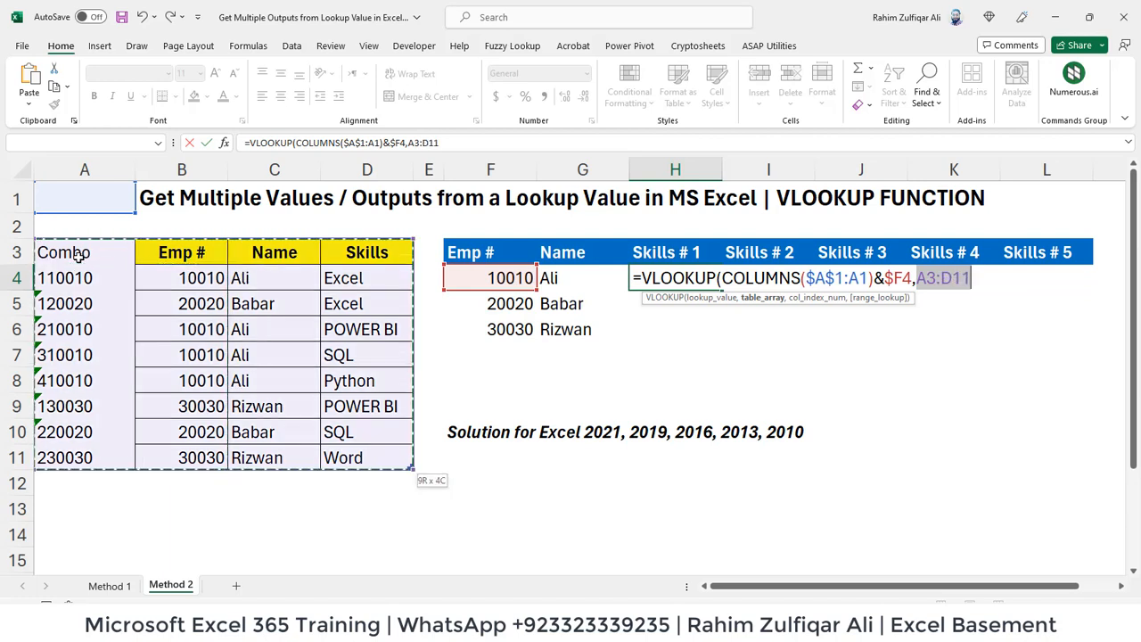
{"action": "key", "text": "F4"}
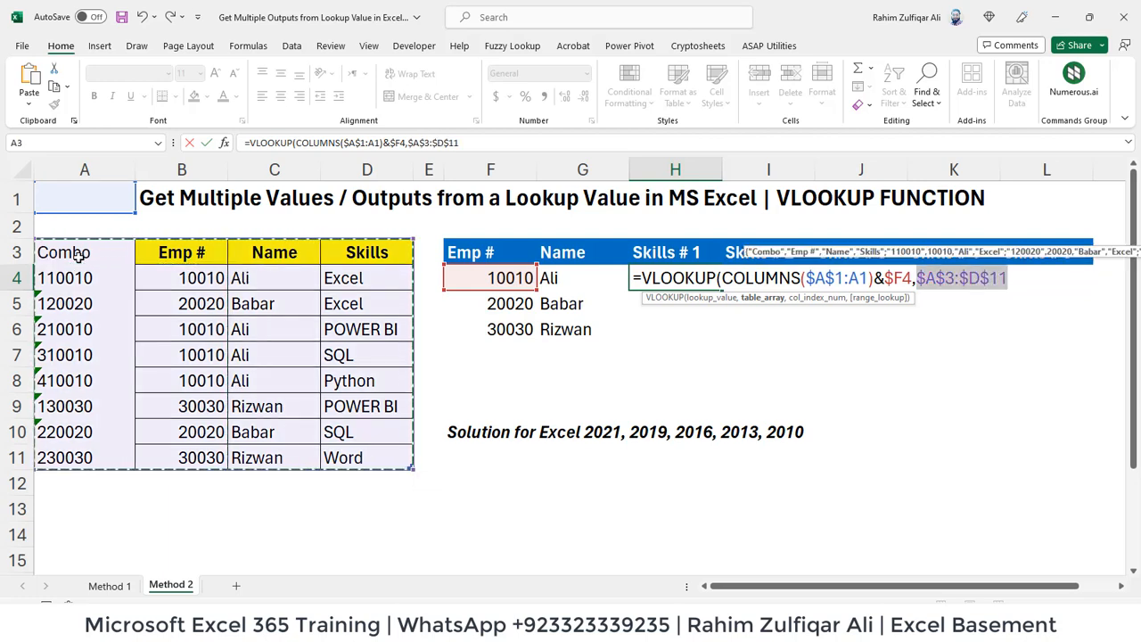
{"action": "type", "text": ","}
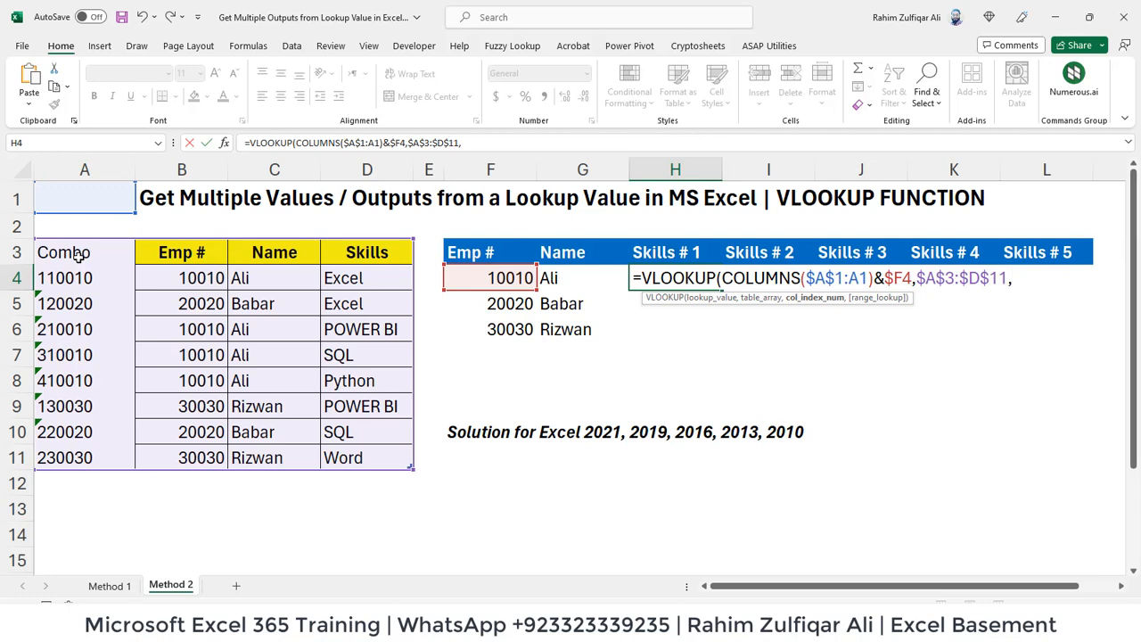
{"action": "type", "text": "4,FALS"}
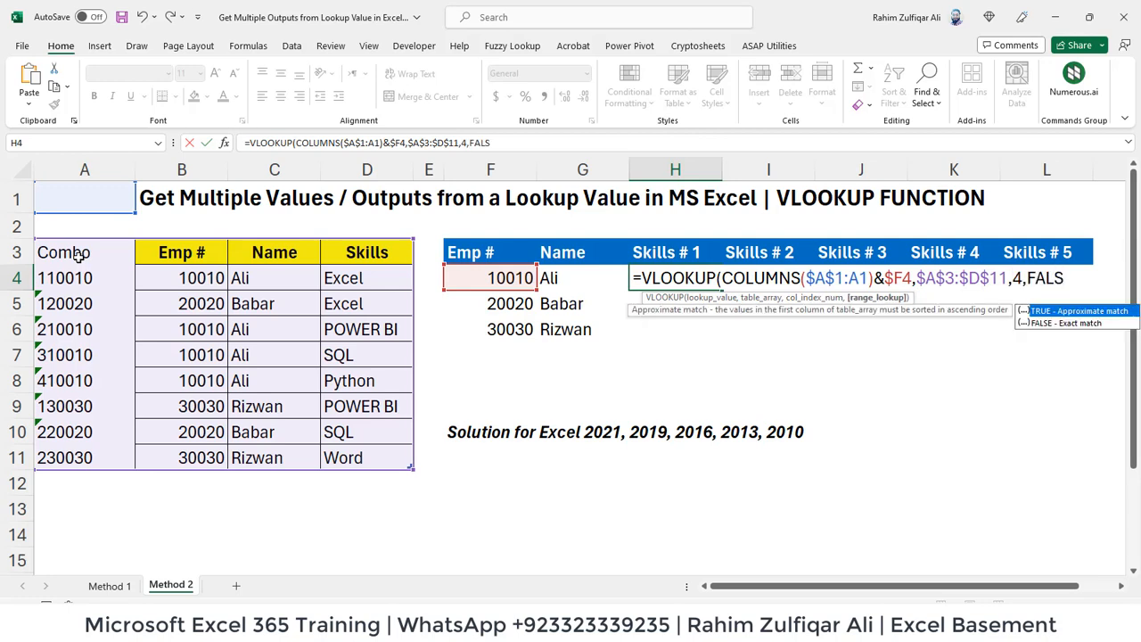
{"action": "type", "text": "E)"}
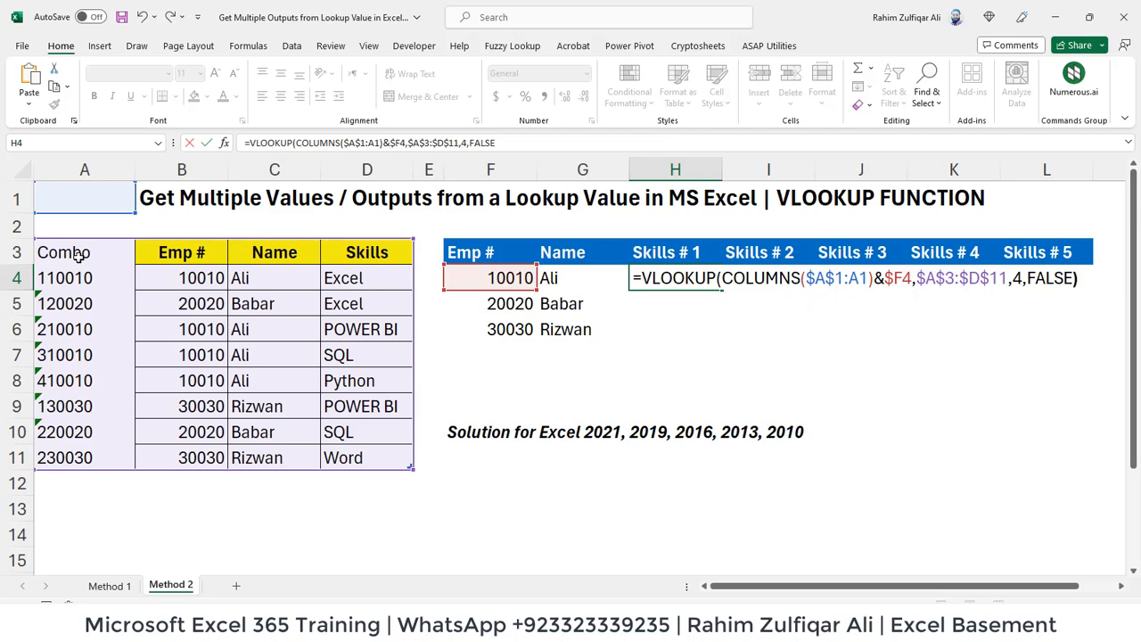
{"action": "key", "text": "ctrl+Return"}
Step: Fill the H4 VLOOKUP formula across to L4 and down through row 6
{"action": "key", "text": "shift+Right"}
{"action": "key", "text": "shift+Right"}
{"action": "key", "text": "shift+Right"}
{"action": "key", "text": "shift+Right"}
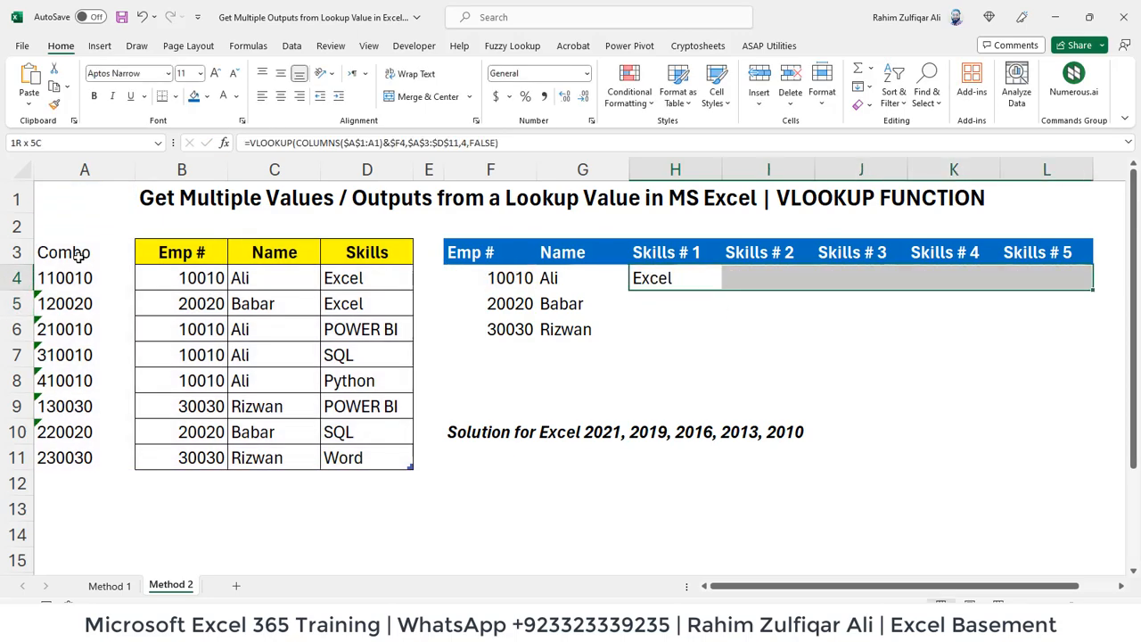
{"action": "key", "text": "ctrl+r"}
{"action": "key", "text": "shift+Down"}
{"action": "key", "text": "shift+Down"}
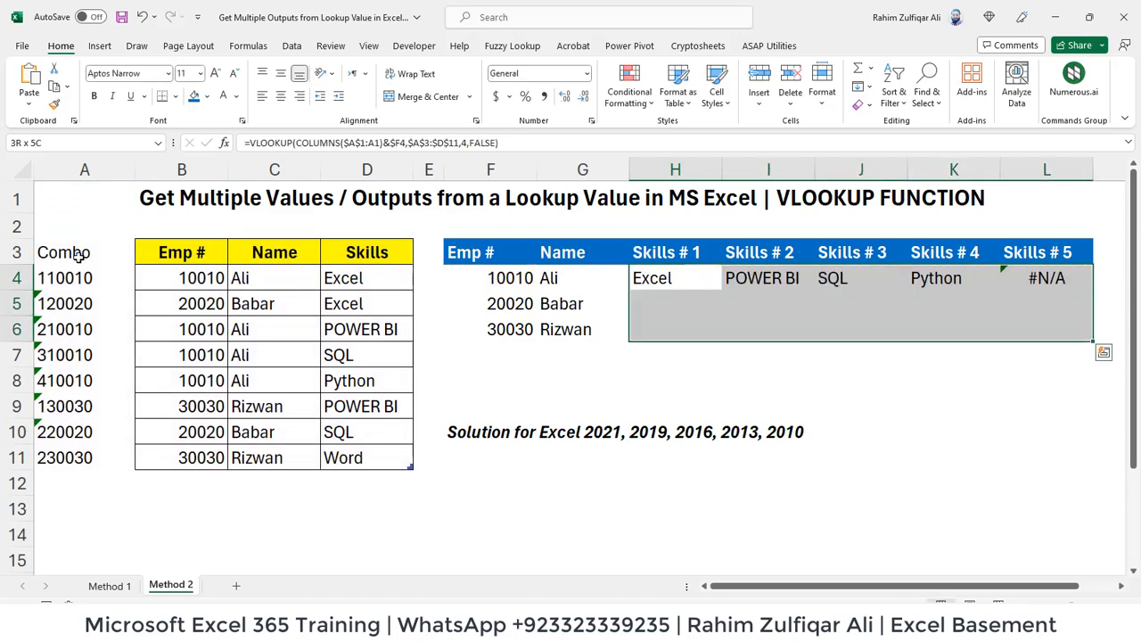
{"action": "key", "text": "ctrl+d"}
{"action": "key", "text": "shift+BackSpace"}
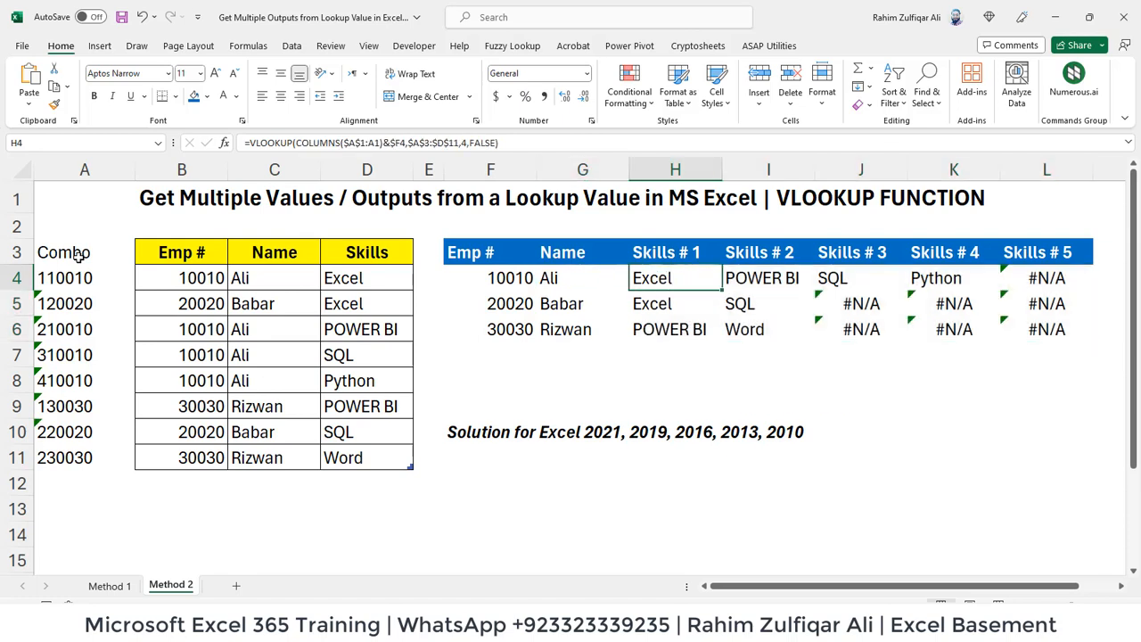
Step: Review the returned skills and formulas for the first two employees across H4:L5
{"action": "key", "text": "Left"}
{"action": "key", "text": "Right"}
{"action": "key", "text": "Right"}
{"action": "key", "text": "Right"}
{"action": "key", "text": "Right"}
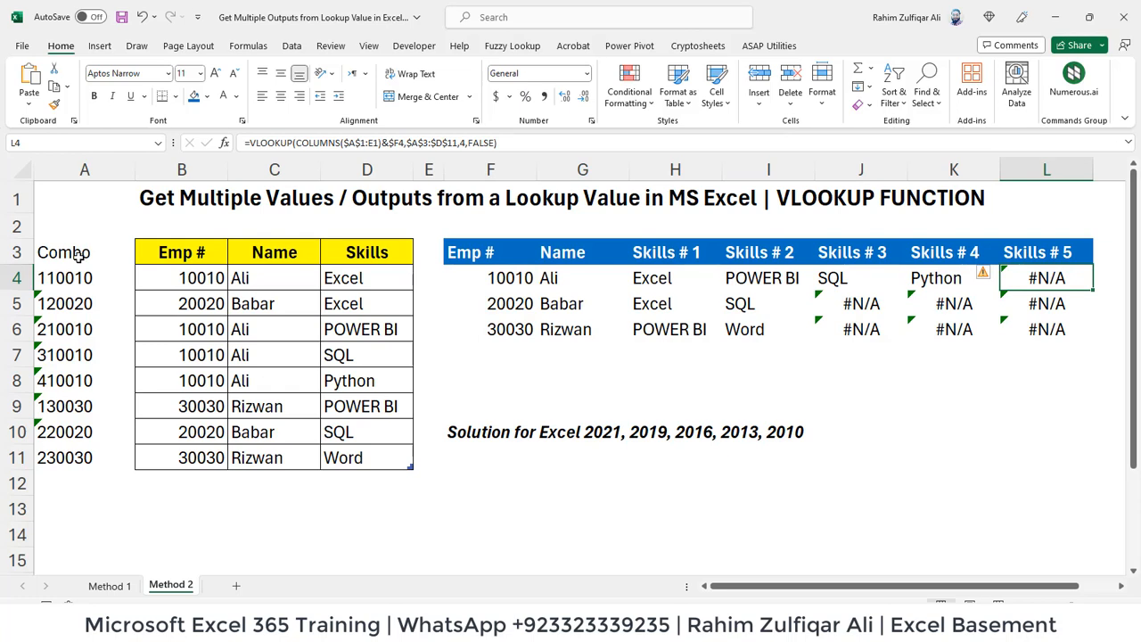
{"action": "key", "text": "Down"}
{"action": "key", "text": "Left"}
{"action": "key", "text": "Left"}
{"action": "key", "text": "Left"}
{"action": "key", "text": "Left"}
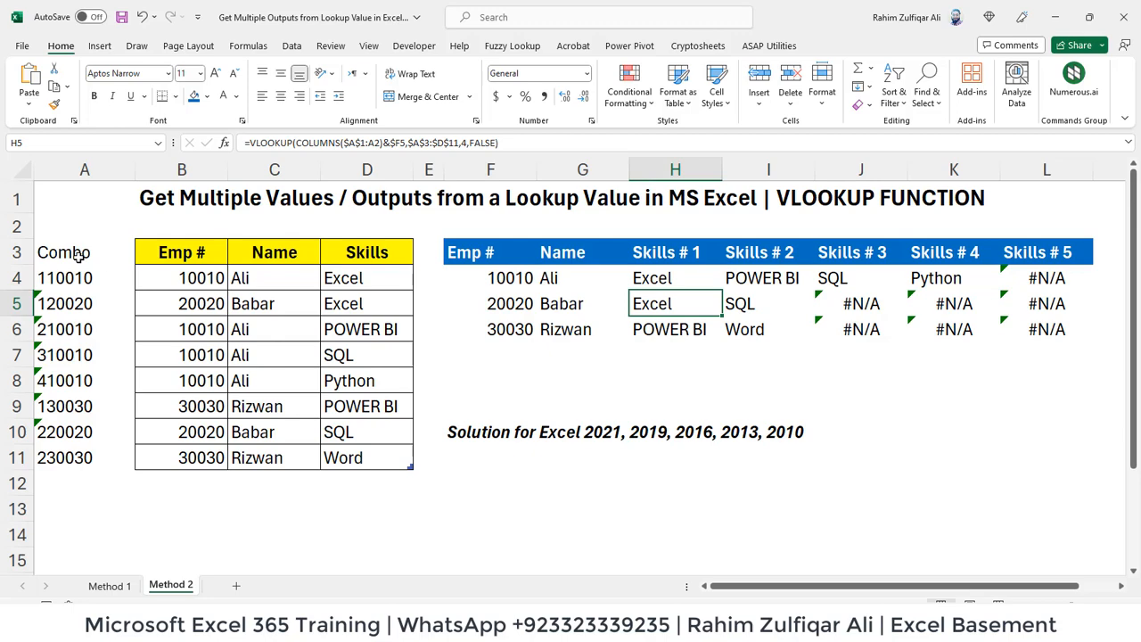
{"action": "key", "text": "Right"}
{"action": "key", "text": "Right"}
{"action": "key", "text": "Right"}
{"action": "key", "text": "Right"}
{"action": "key", "text": "Left"}
{"action": "key", "text": "Left"}
{"action": "key", "text": "Left"}
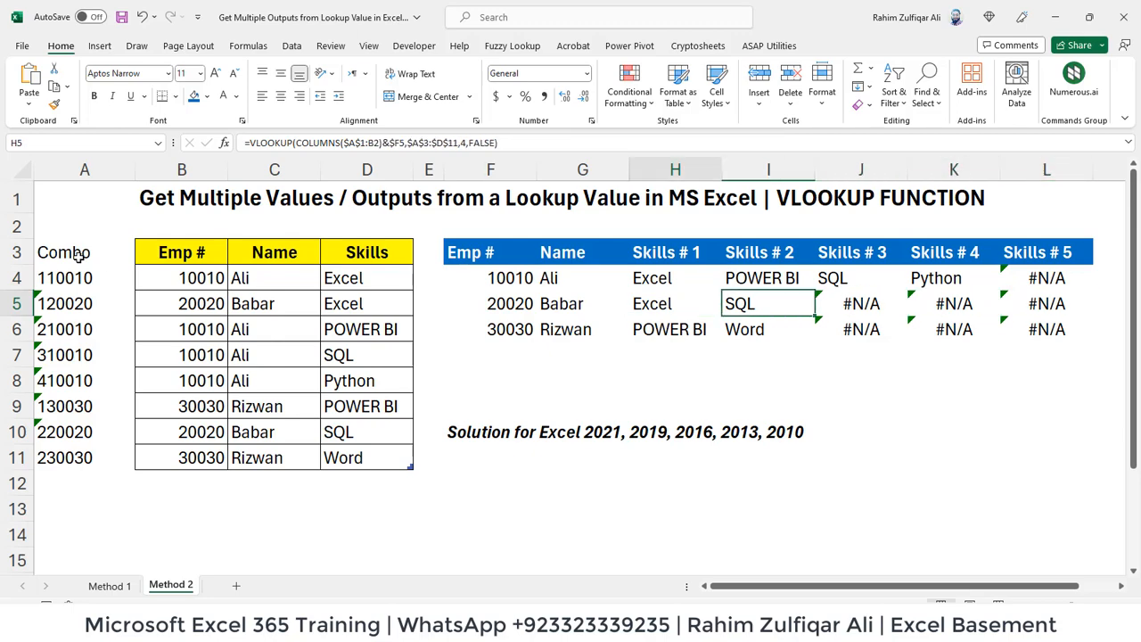
Step: Wrap the H4 VLOOKUP in IFERROR with "" as the value for errors
{"action": "key", "text": "Left"}
{"action": "key", "text": "Up"}
{"action": "key", "text": "F2"}
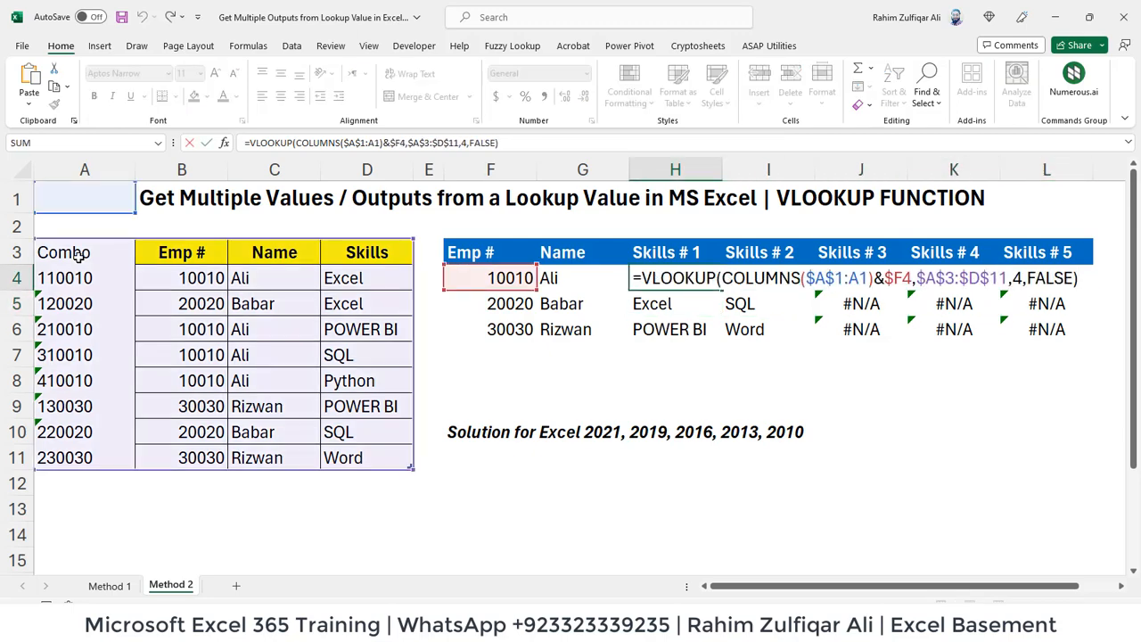
{"action": "key", "text": "Home"}
{"action": "key", "text": "Right"}
{"action": "type", "text": "IF"}
{"action": "key", "text": "Down"}
{"action": "key", "text": "Tab"}
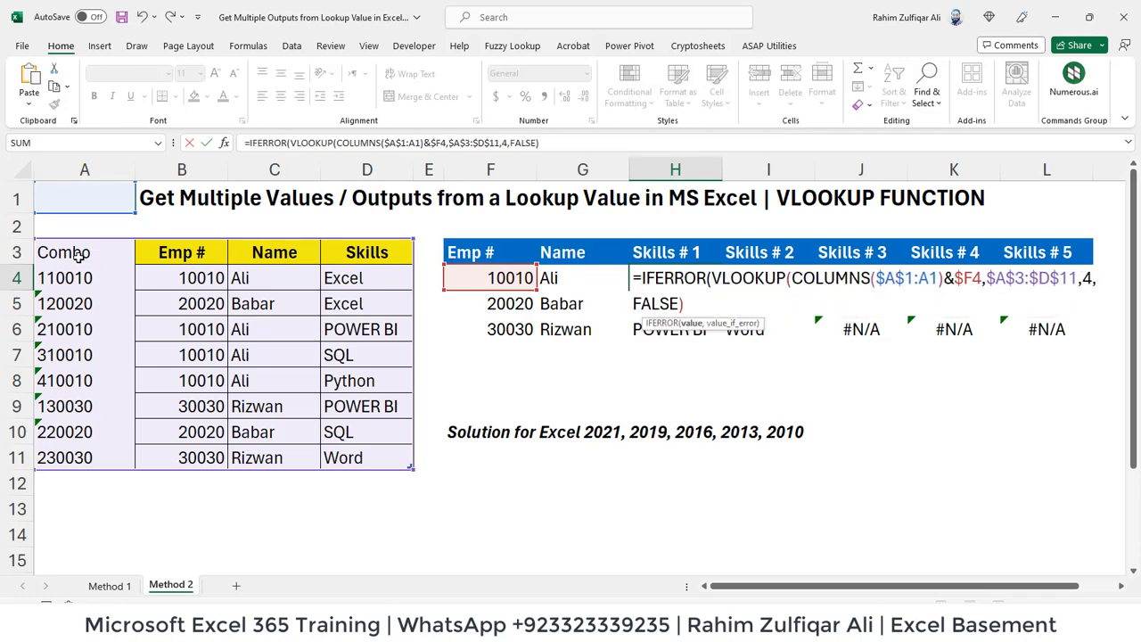
{"action": "type", "text": ",\"\")"}
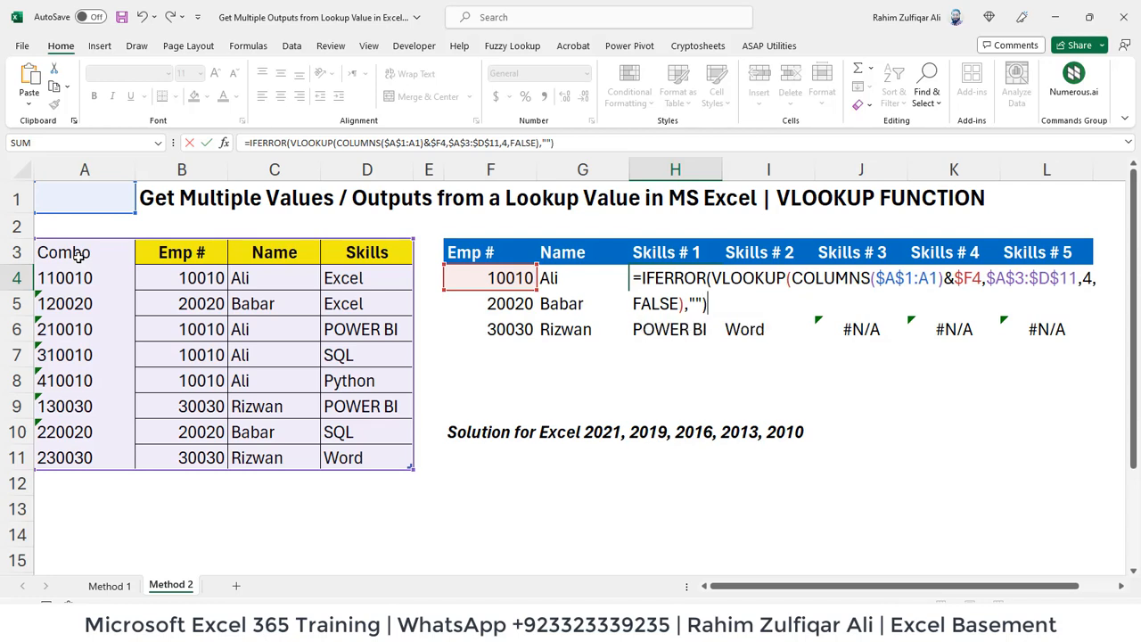
{"action": "key", "text": "ctrl+Return"}
Step: Fill the IFERROR-wrapped VLOOKUP formula from H4 across to L4 and down through row 6
{"action": "key", "text": "shift+Right"}
{"action": "key", "text": "shift+Right"}
{"action": "key", "text": "shift+Right"}
{"action": "key", "text": "shift+Right"}
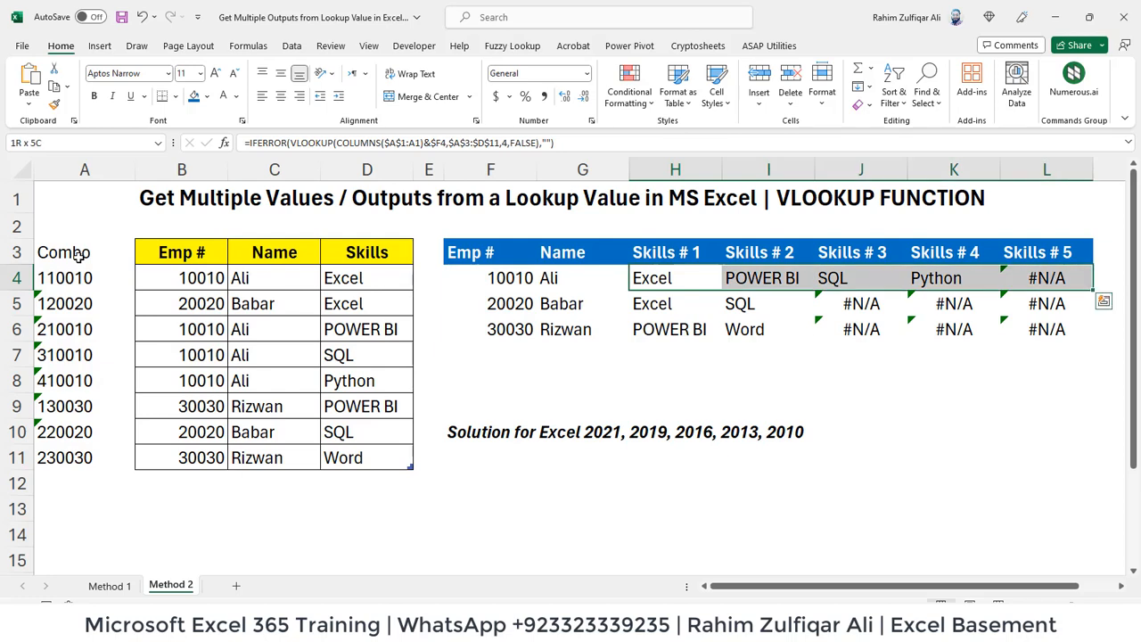
{"action": "key", "text": "shift+Down"}
{"action": "key", "text": "shift+Down"}
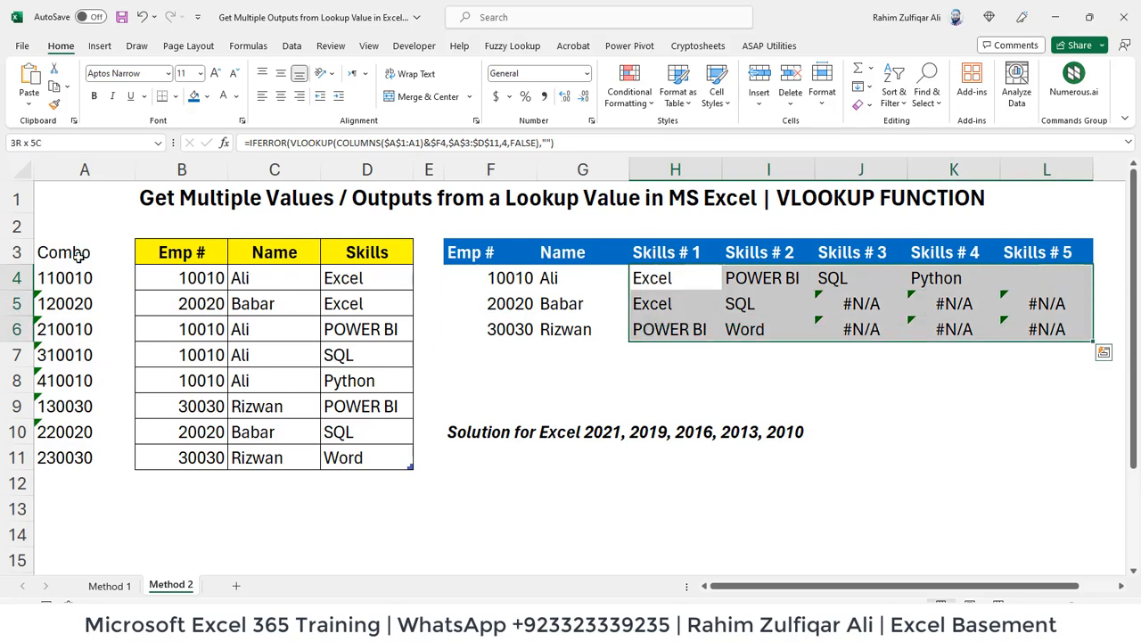
{"action": "key", "text": "ctrl+d"}
Step: Review the complete H4 formula alongside the employee number in F4 and the start of the source data
{"action": "key", "text": "Left"}
{"action": "key", "text": "Left"}
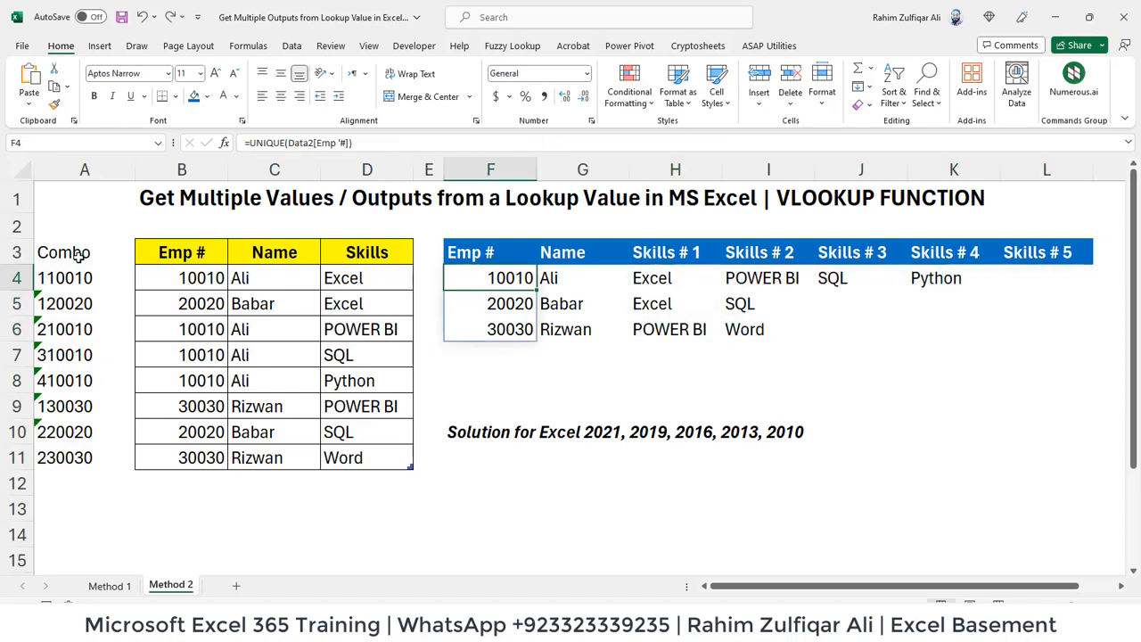
{"action": "key", "text": "Right"}
{"action": "key", "text": "Right"}
{"action": "key", "text": "F2"}
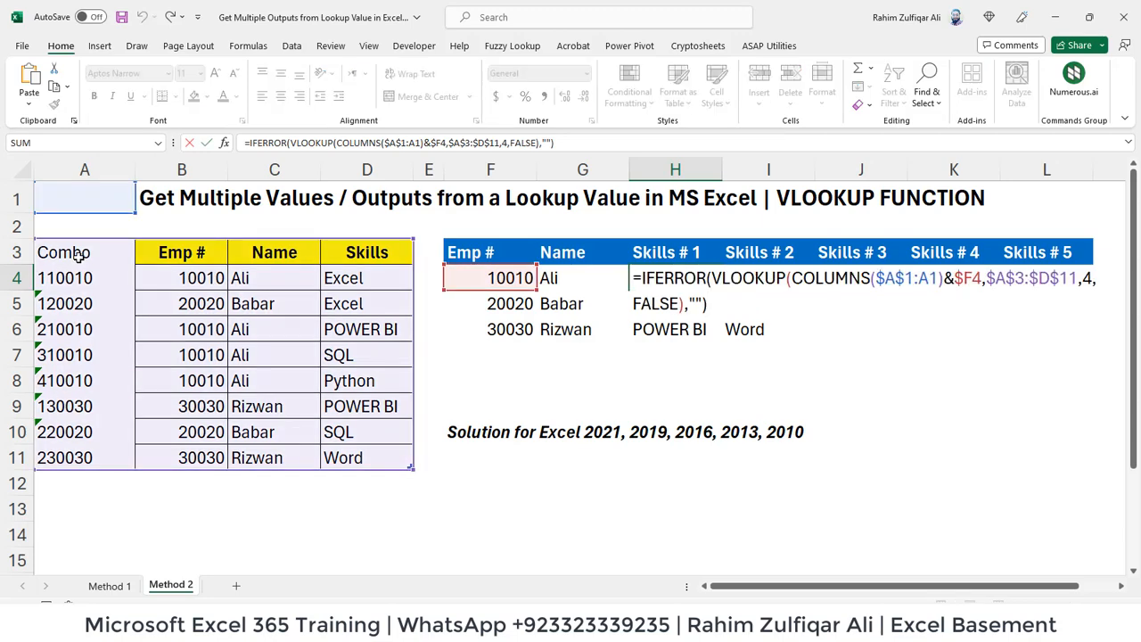
{"action": "key", "text": "Escape"}
{"action": "key", "text": "Left"}
{"action": "key", "text": "Left"}
{"action": "key", "text": "Left"}
{"action": "key", "text": "Left"}
{"action": "key", "text": "Left"}
{"action": "key", "text": "Left"}
{"action": "key", "text": "Left"}
{"action": "key", "text": "Right"}
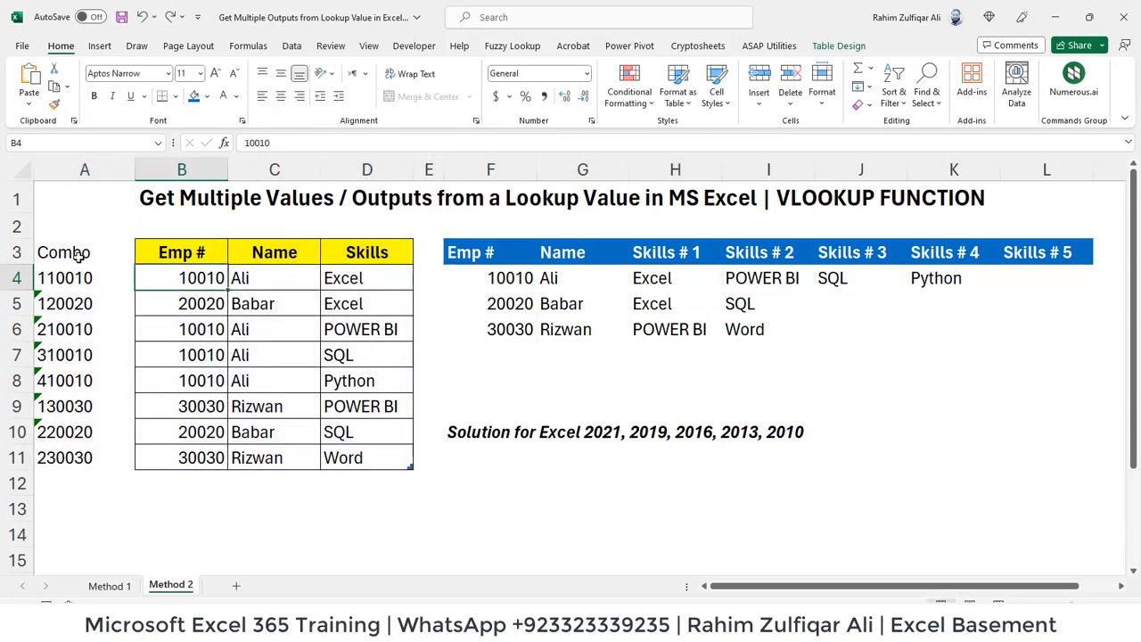
Step: Examine the COLUMNS($A$1:A1)&$F4 lookup value inside the H4 formula
{"action": "key", "text": "Right"}
{"action": "key", "text": "Right"}
{"action": "key", "text": "Right"}
{"action": "key", "text": "Right"}
{"action": "key", "text": "Right"}
{"action": "key", "text": "Right"}
{"action": "key", "text": "F2"}
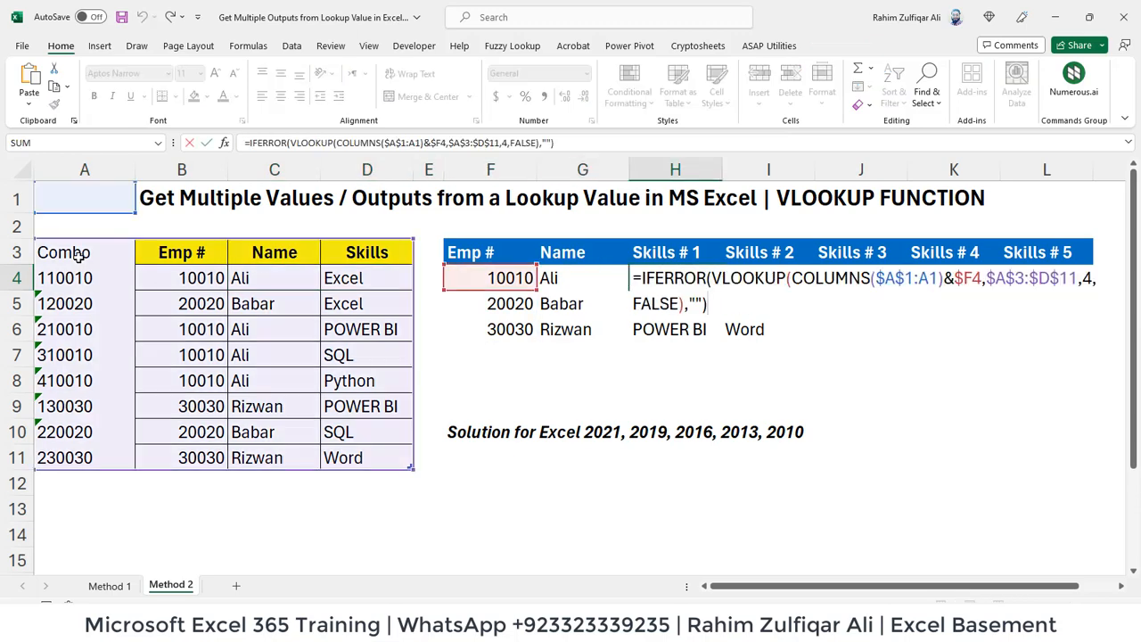
{"action": "key", "text": "Right"}
{"action": "key", "text": "Right"}
{"action": "key", "text": "Right"}
{"action": "key", "text": "Right"}
{"action": "key", "text": "Right"}
{"action": "key", "text": "Right"}
{"action": "key", "text": "Right"}
{"action": "key", "text": "Right"}
{"action": "key", "text": "Right"}
{"action": "key", "text": "Right"}
{"action": "key", "text": "Right"}
{"action": "key", "text": "Right"}
{"action": "key", "text": "Right"}
{"action": "key", "text": "Right"}
{"action": "key", "text": "Right"}
{"action": "key", "text": "Right"}
{"action": "key", "text": "Right"}
{"action": "key", "text": "Right"}
{"action": "key", "text": "Right"}
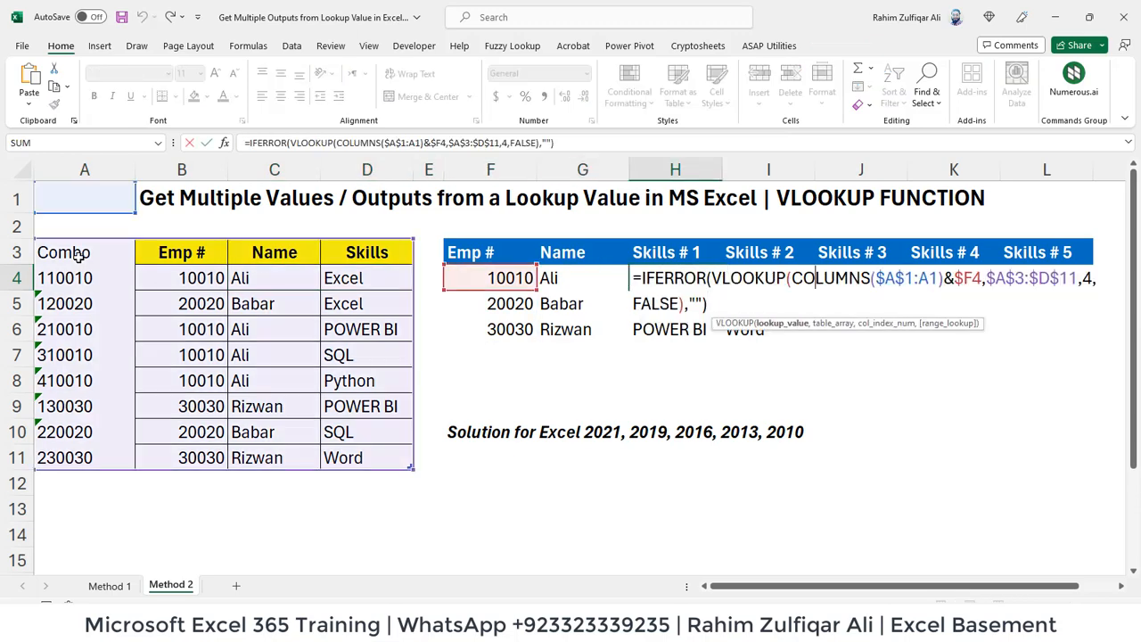
{"action": "key", "text": "Return"}
Step: Compare the source table's employee rows with the skills listed across the summary in H4:L6
{"action": "key", "text": "Up"}
{"action": "key", "text": "Left"}
{"action": "key", "text": "Left"}
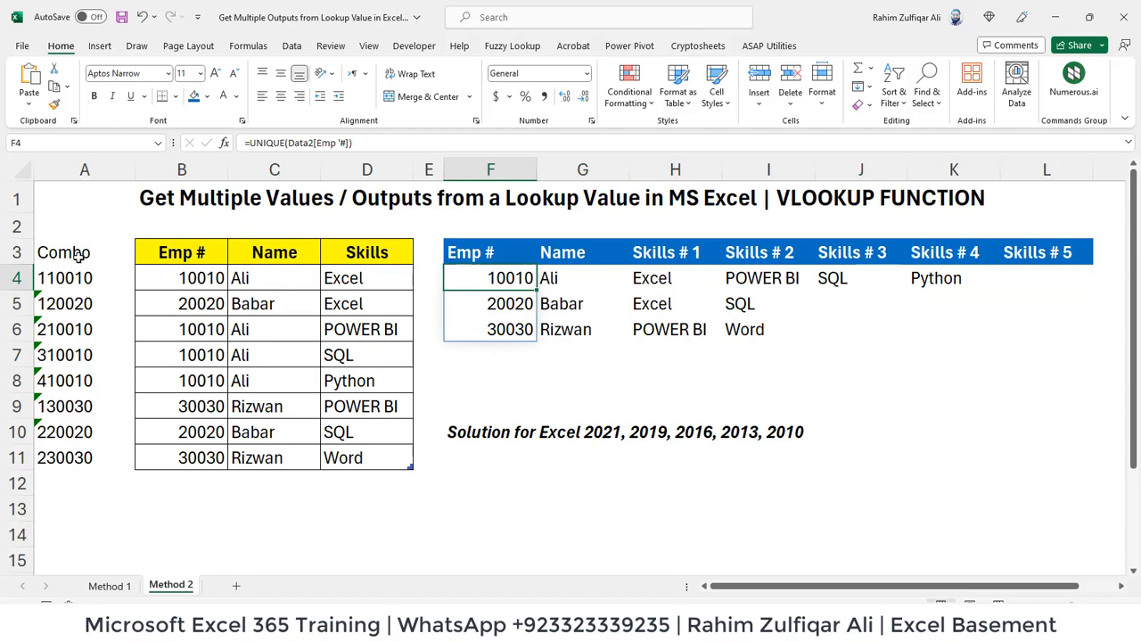
{"action": "key", "text": "Left"}
{"action": "key", "text": "Left"}
{"action": "key", "text": "Left"}
{"action": "key", "text": "Left"}
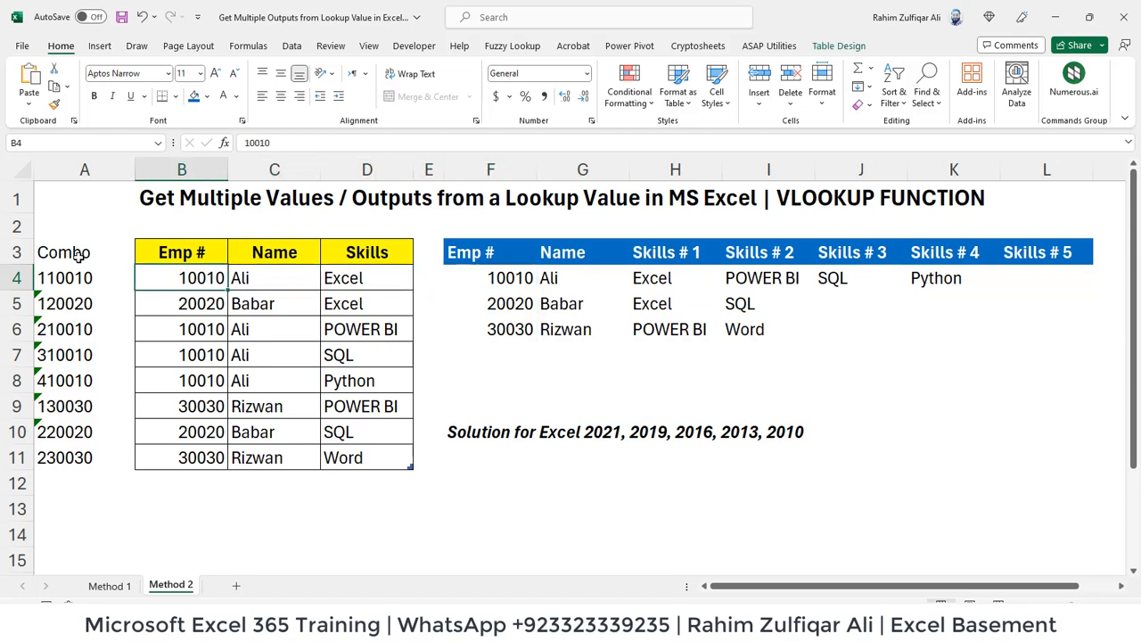
{"action": "key", "text": "Down"}
{"action": "key", "text": "Down"}
{"action": "key", "text": "Down"}
{"action": "key", "text": "Down"}
{"action": "key", "text": "Right"}
{"action": "key", "text": "Right"}
{"action": "key", "text": "Right"}
{"action": "key", "text": "Right"}
{"action": "key", "text": "Right"}
{"action": "key", "text": "Right"}
{"action": "key", "text": "Up"}
{"action": "key", "text": "Up"}
{"action": "key", "text": "Up"}
{"action": "key", "text": "Up"}
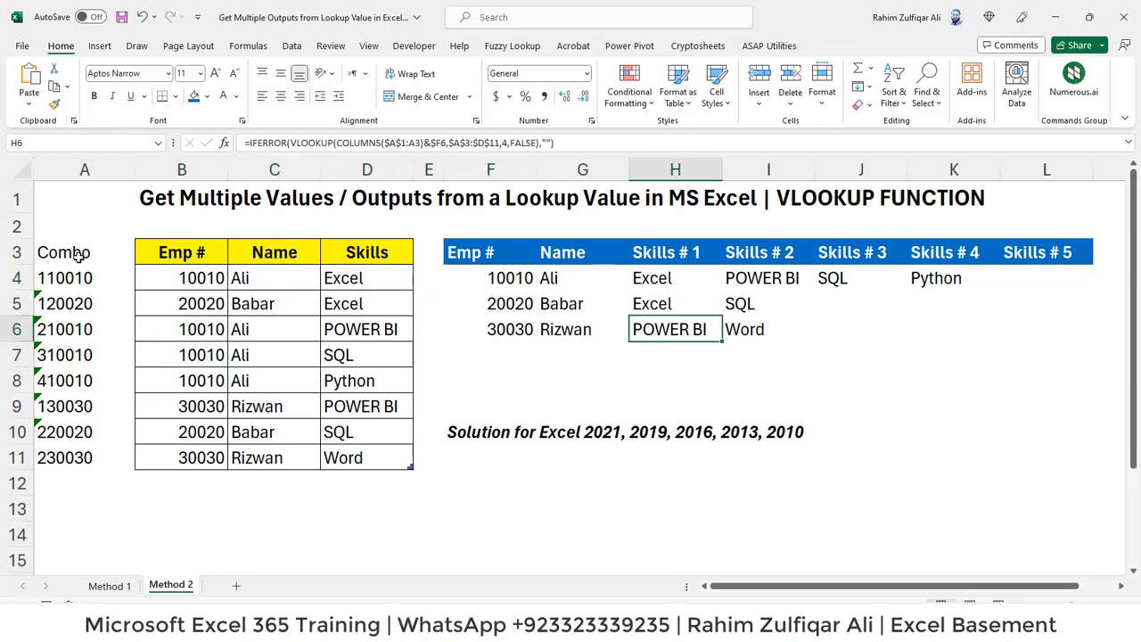
{"action": "key", "text": "Right"}
{"action": "key", "text": "Right"}
{"action": "key", "text": "Right"}
{"action": "key", "text": "Left"}
{"action": "key", "text": "Left"}
{"action": "key", "text": "Left"}
{"action": "key", "text": "Left"}
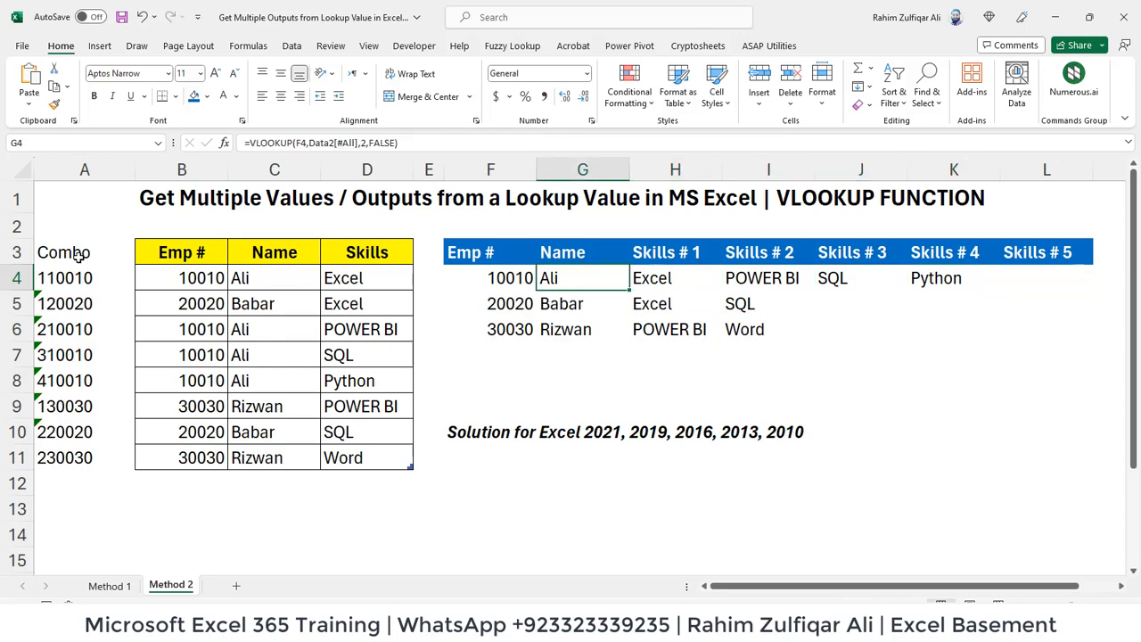
{"action": "key", "text": "Right"}
Step: Inspect the TOROW and FILTER formula in H4 of the Method 1 sheet, and return to Method 2
{"action": "key", "text": "ctrl+Page_Up"}
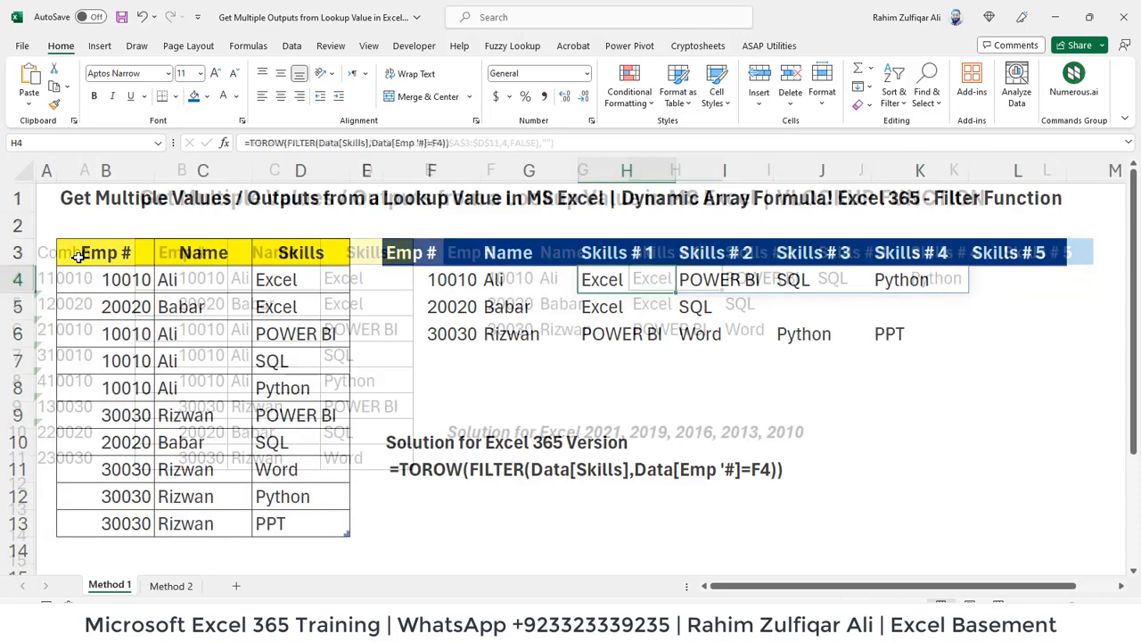
{"action": "key", "text": "F2"}
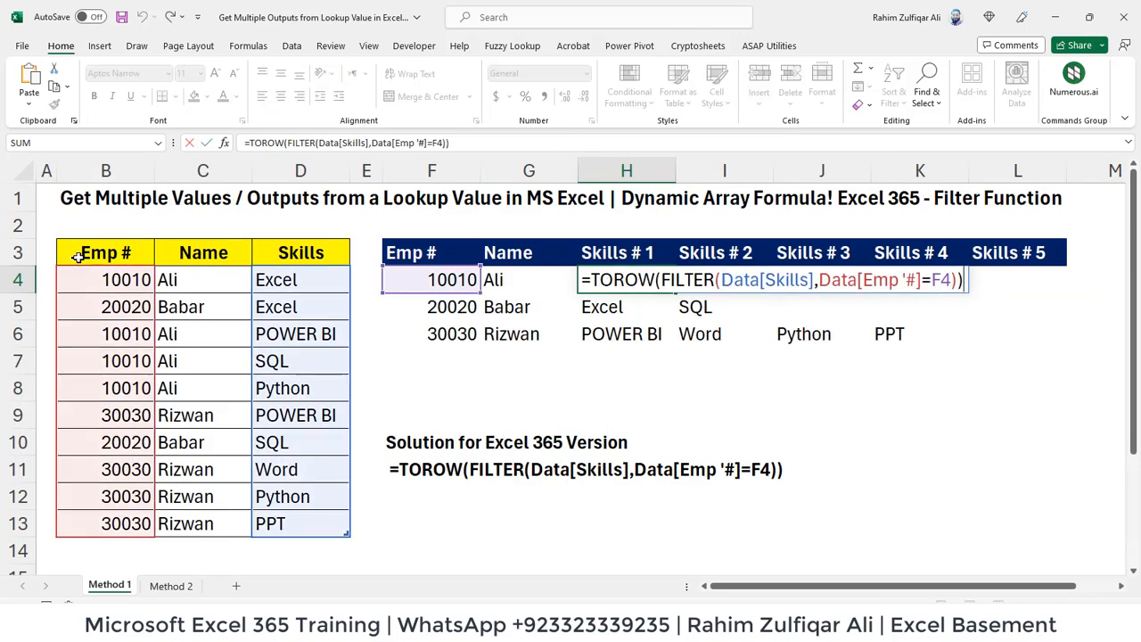
{"action": "key", "text": "Escape"}
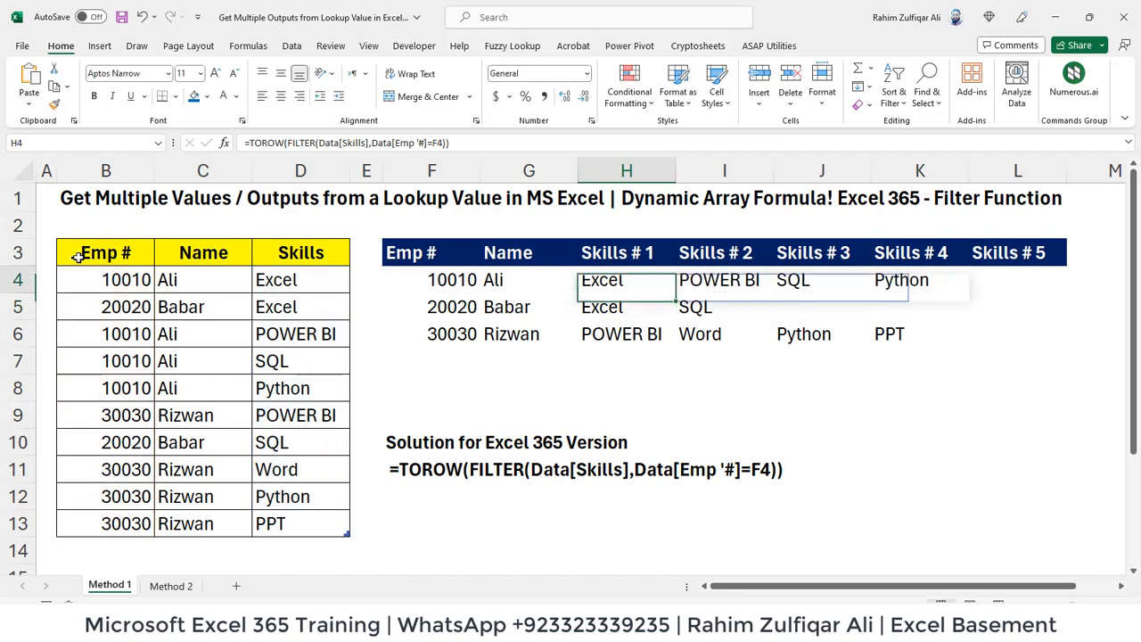
{"action": "key", "text": "ctrl+Page_Down"}
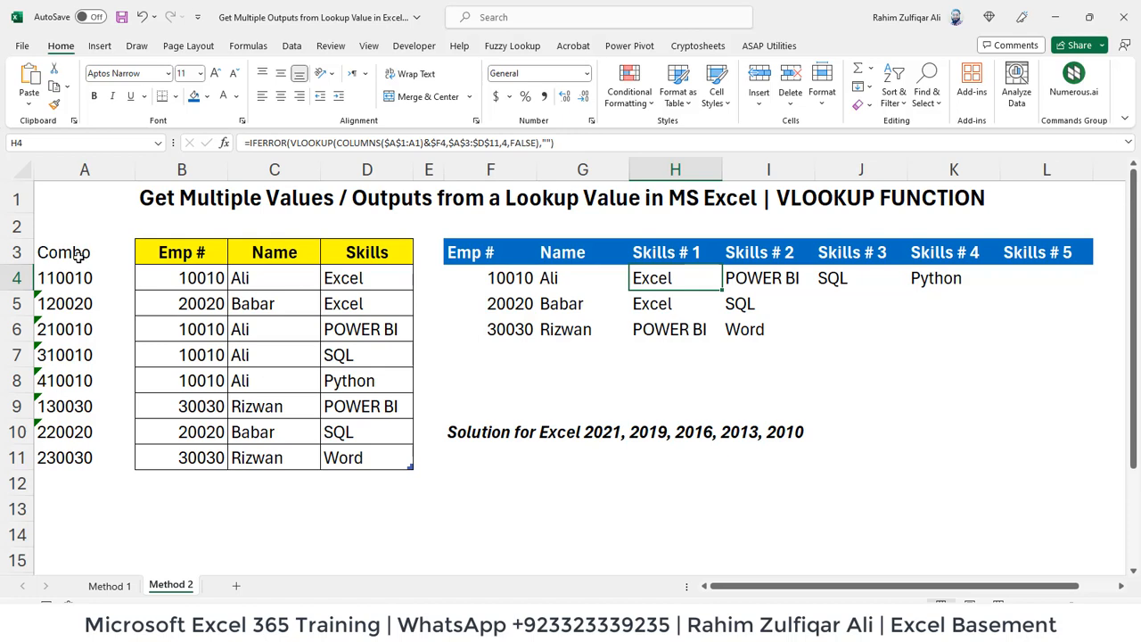
Step: Review the Combo helper column from A4 down and the formulas that use it across H4:K4
{"action": "key", "text": "Left"}
{"action": "key", "text": "Left"}
{"action": "key", "text": "Left"}
{"action": "key", "text": "Left"}
{"action": "key", "text": "Left"}
{"action": "key", "text": "Left"}
{"action": "key", "text": "Left"}
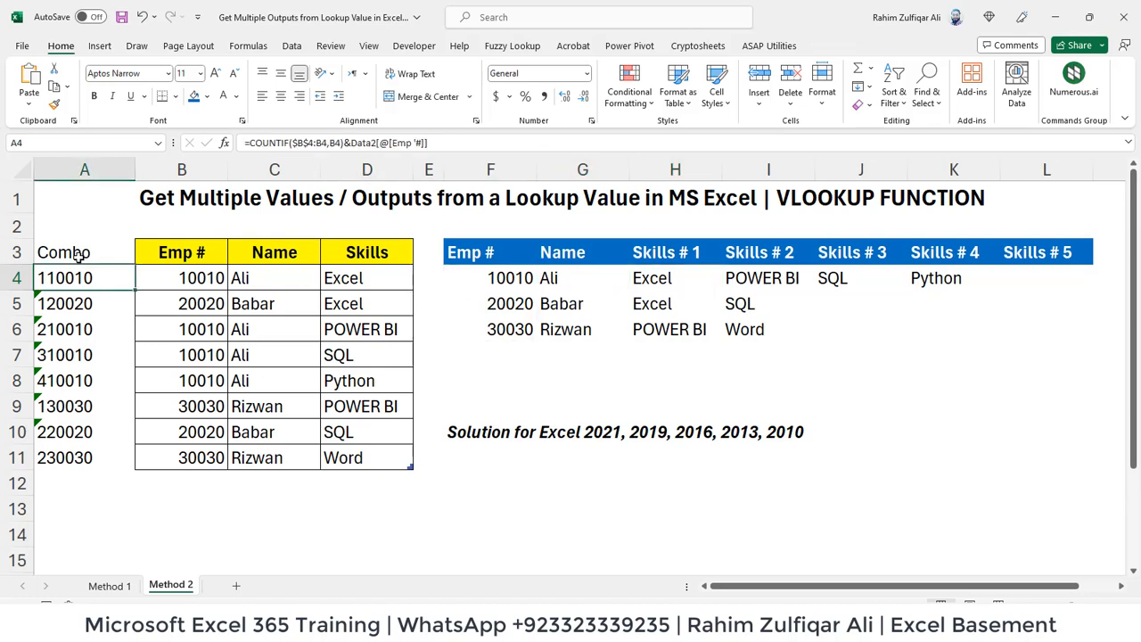
{"action": "key", "text": "ctrl+shift+Down"}
{"action": "key", "text": "Right"}
{"action": "key", "text": "Right"}
{"action": "key", "text": "Right"}
{"action": "key", "text": "Right"}
{"action": "key", "text": "Right"}
{"action": "key", "text": "Right"}
{"action": "key", "text": "Right"}
{"action": "key", "text": "Right"}
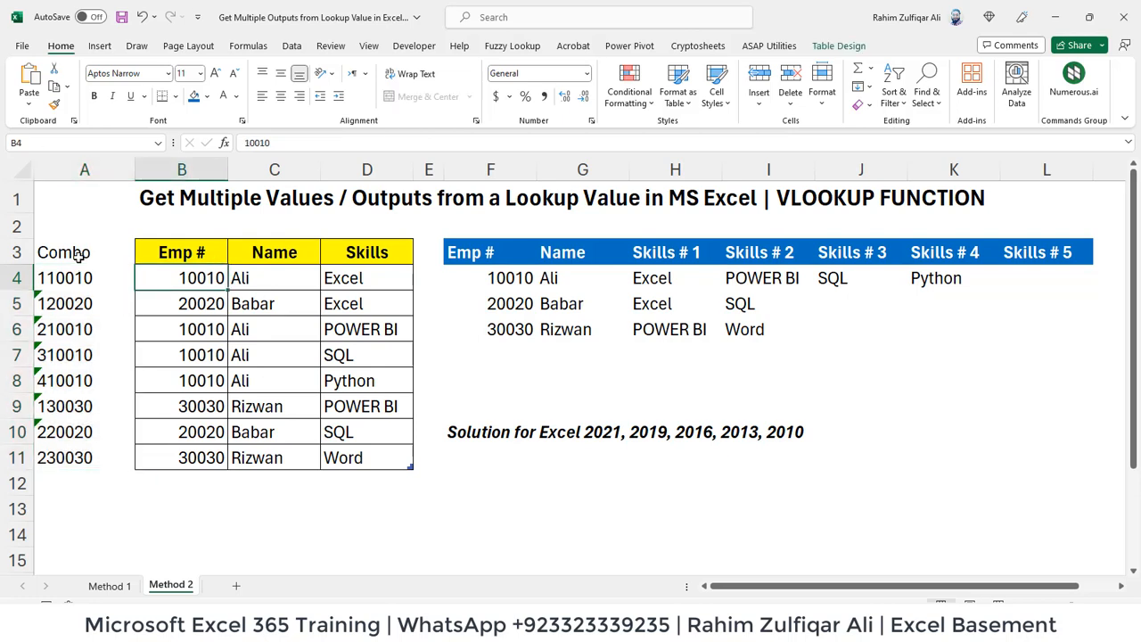
{"action": "key", "text": "Left"}
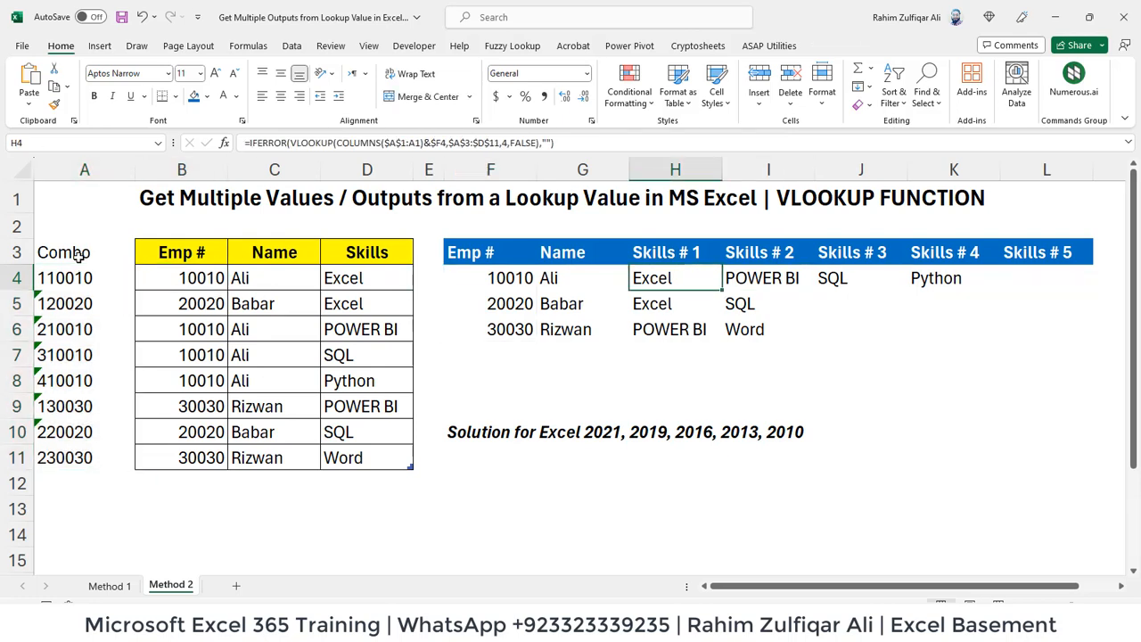
{"action": "key", "text": "Right"}
{"action": "key", "text": "Right"}
{"action": "key", "text": "Right"}
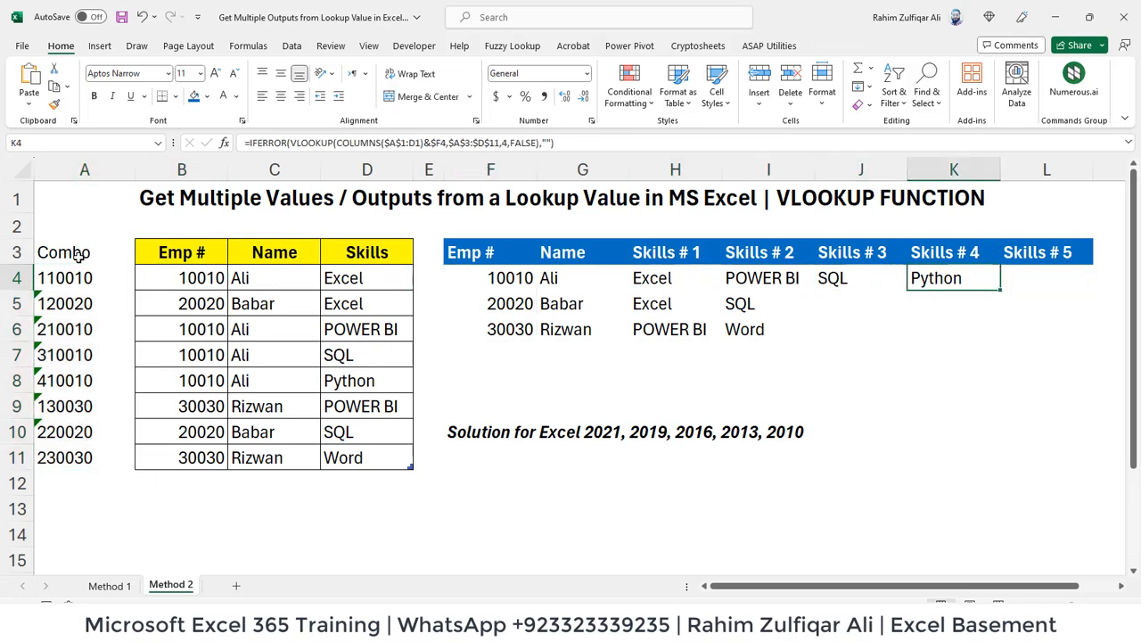
{"action": "key", "text": "Left"}
{"action": "key", "text": "Left"}
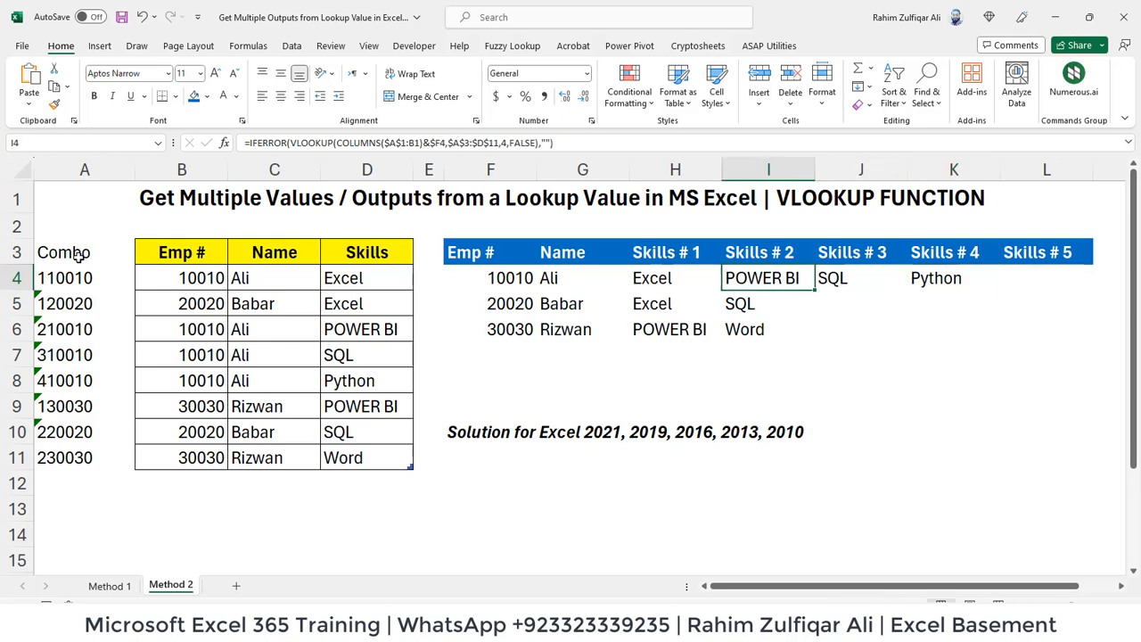
Step: Examine the source table B3:D11 against the first employee's name and skill formulas in row 4
{"action": "key", "text": "Home"}
{"action": "key", "text": "Up"}
{"action": "key", "text": "Right"}
{"action": "key", "text": "ctrl+shift+Right"}
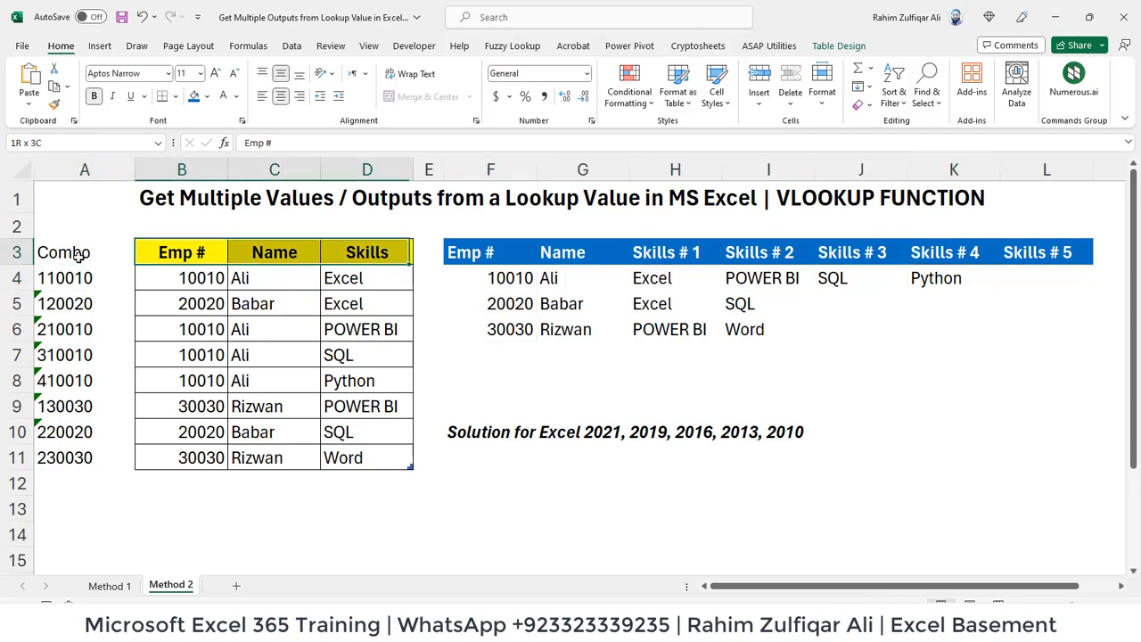
{"action": "key", "text": "ctrl+shift+Down"}
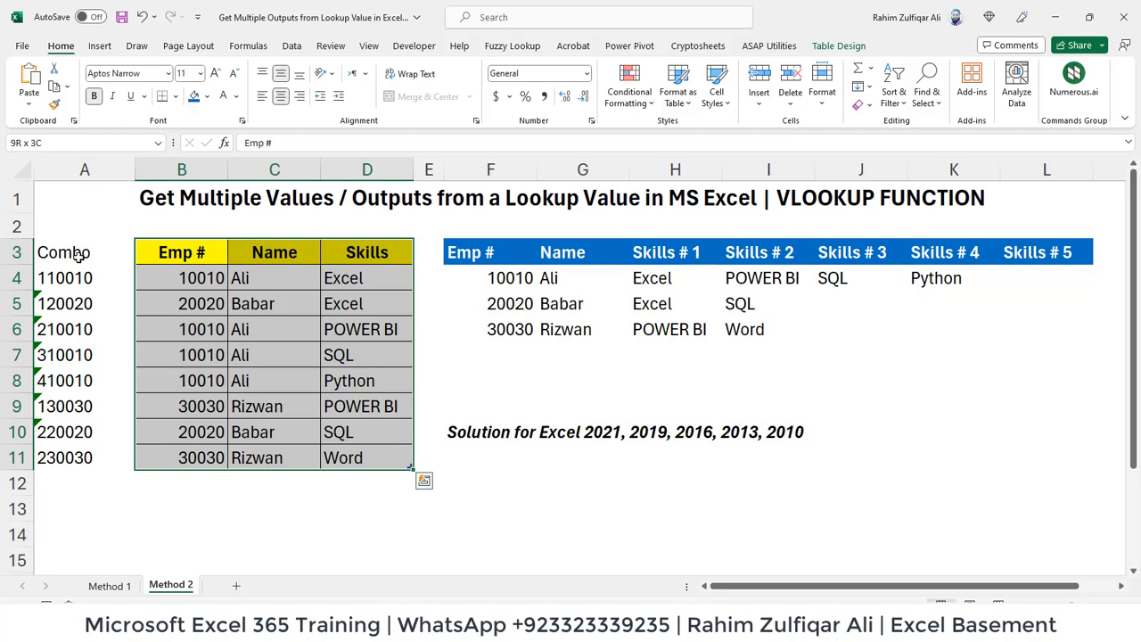
{"action": "key", "text": "Right"}
{"action": "key", "text": "Right"}
{"action": "key", "text": "Right"}
{"action": "key", "text": "Right"}
{"action": "key", "text": "Right"}
{"action": "key", "text": "Down"}
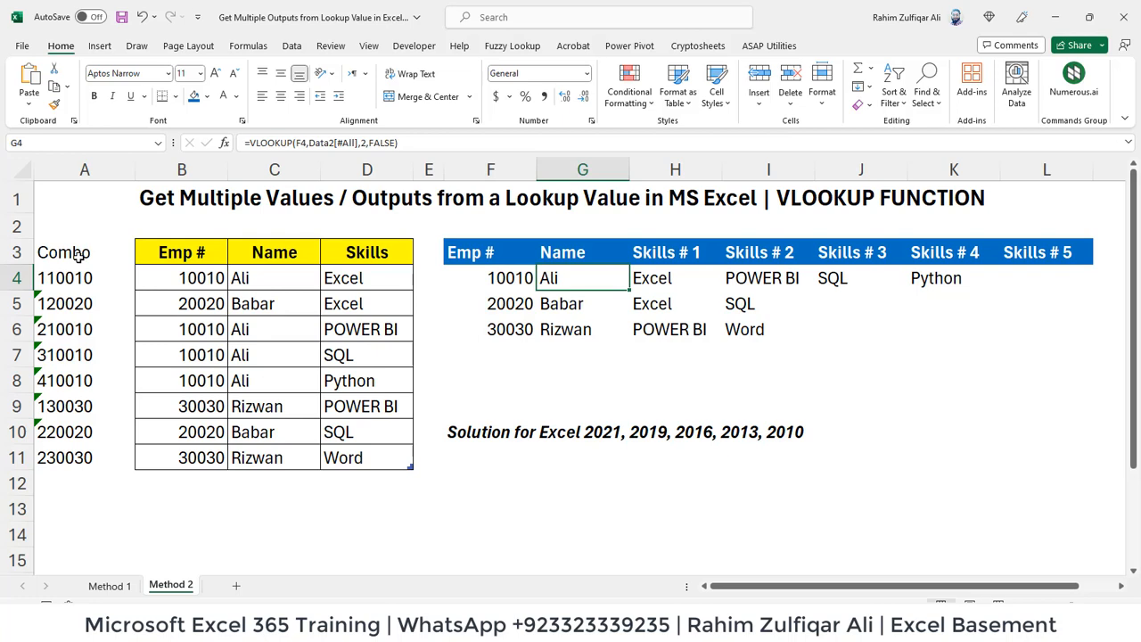
{"action": "key", "text": "Right"}
{"action": "key", "text": "Right"}
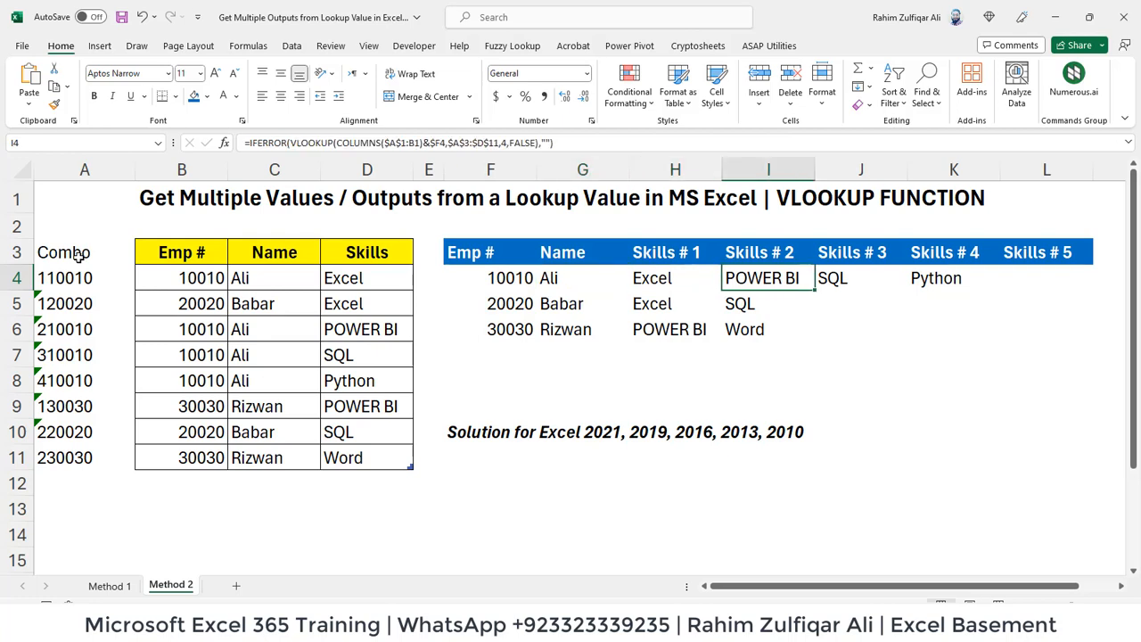
{"action": "key", "text": "Left"}
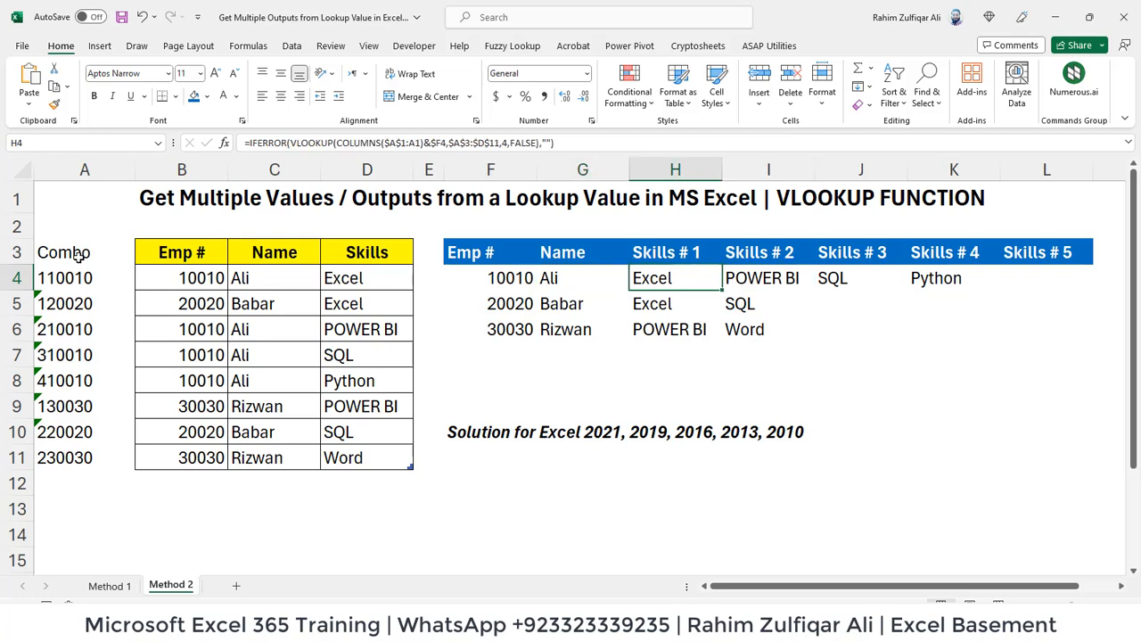
Step: Compare the H4 formula on the Method 1 sheet with the H4 formula on Method 2
{"action": "key", "text": "ctrl+Page_Up"}
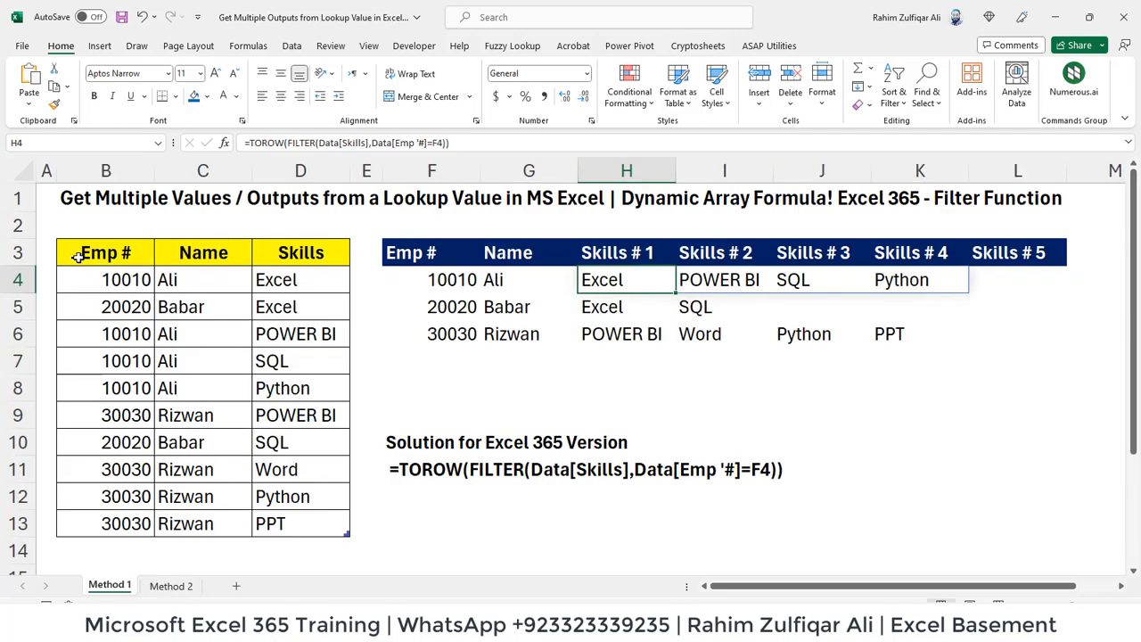
{"action": "key", "text": "F2"}
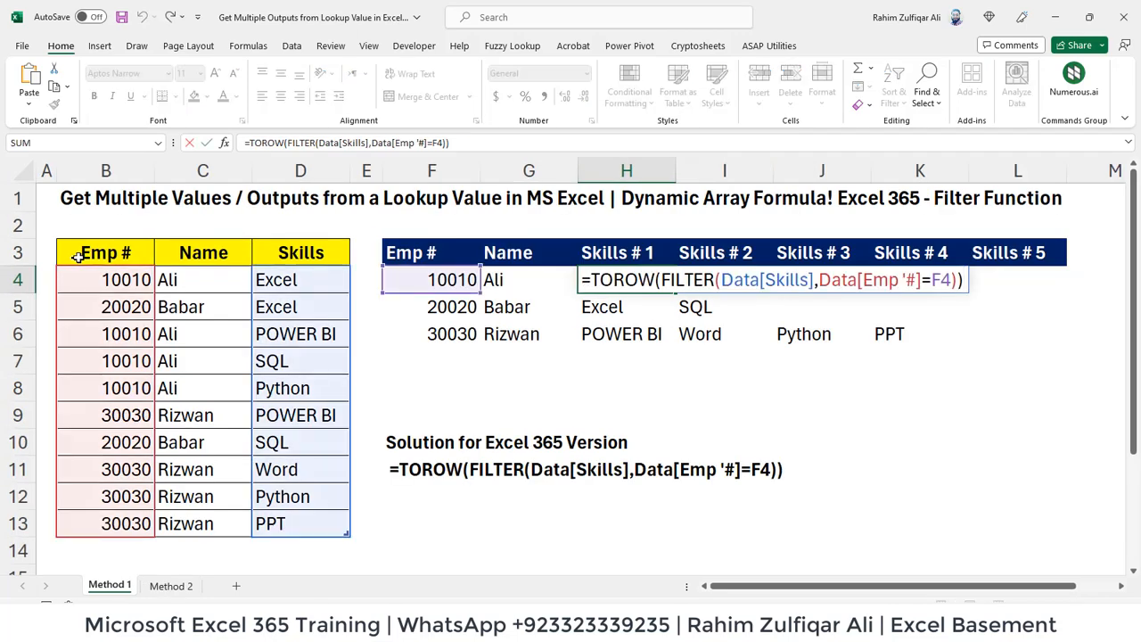
{"action": "key", "text": "Return"}
{"action": "key", "text": "ctrl+Page_Down"}
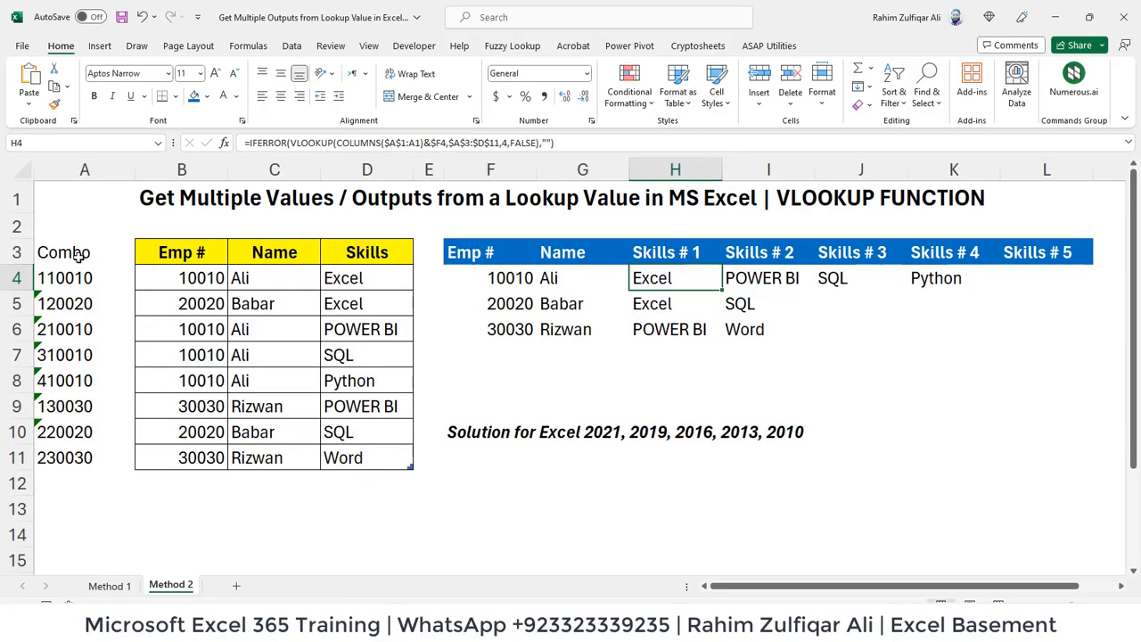
{"action": "key", "text": "F2"}
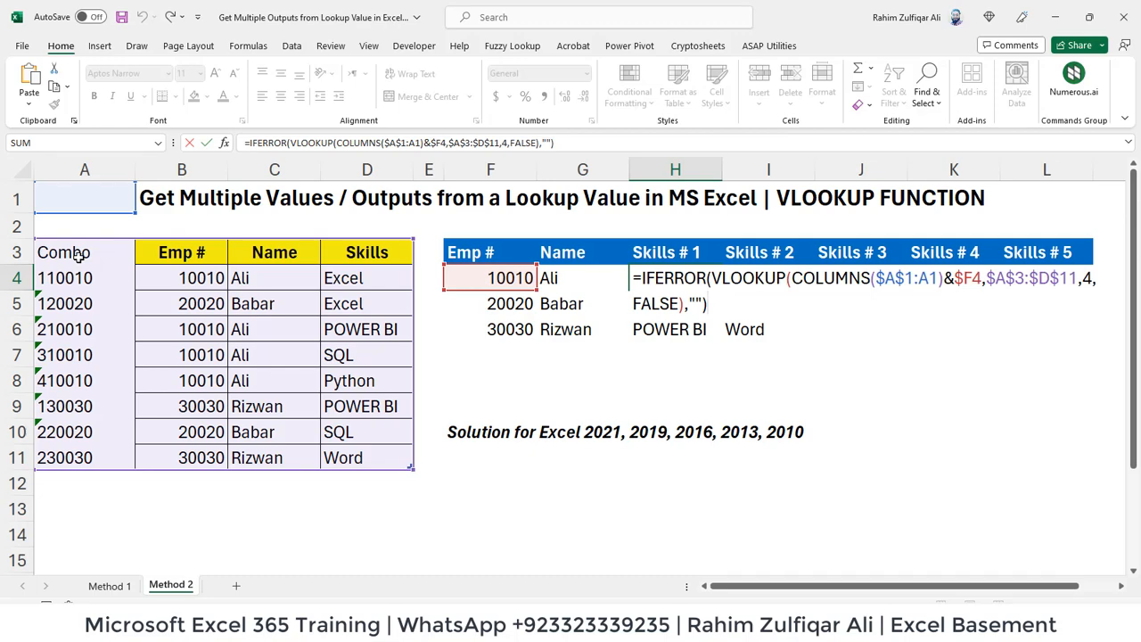
{"action": "key", "text": "Return"}
{"action": "key", "text": "Up"}
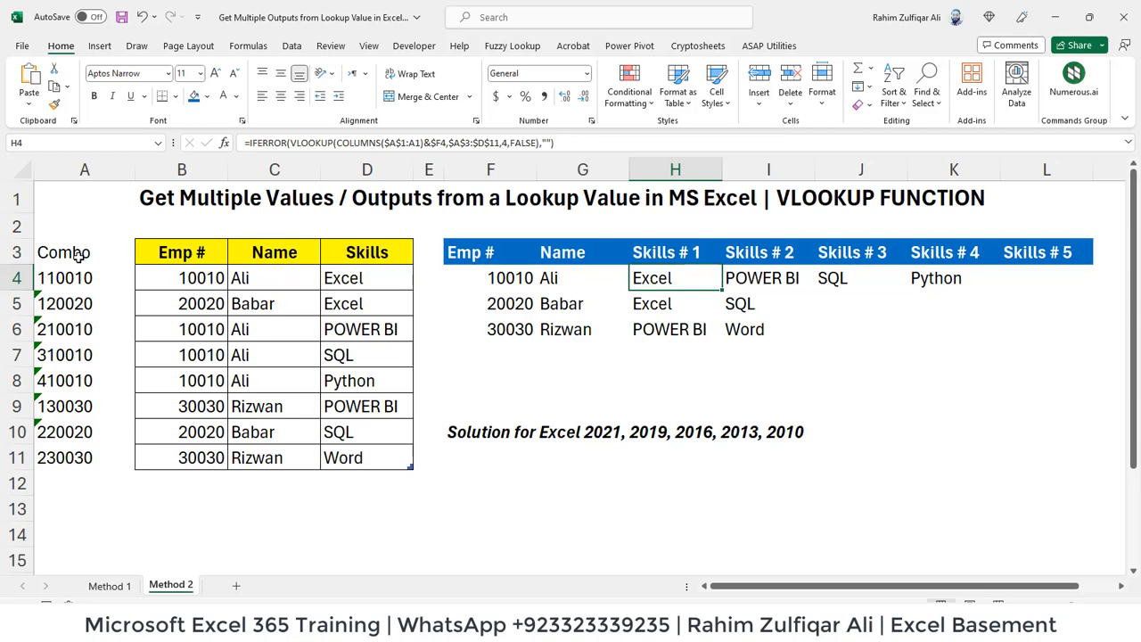
Step: Return to the Method 1 sheet and look at the unique employee numbers starting in F4
{"action": "key", "text": "ctrl+Page_Up"}
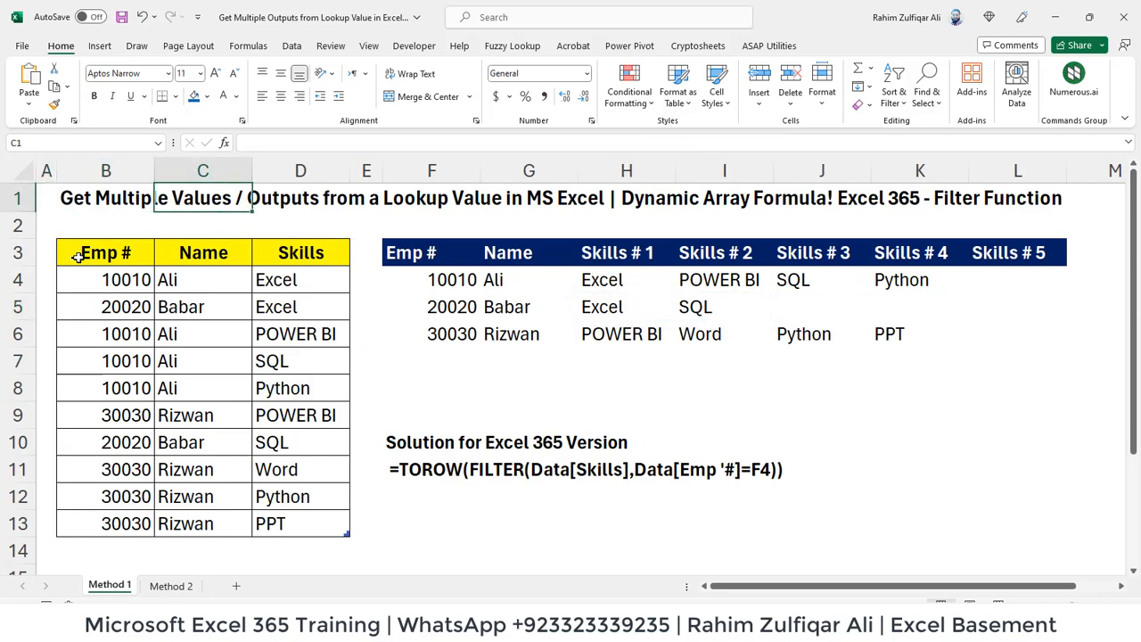
{"action": "key", "text": "Down"}
{"action": "key", "text": "Right"}
{"action": "key", "text": "Right"}
{"action": "key", "text": "Right"}
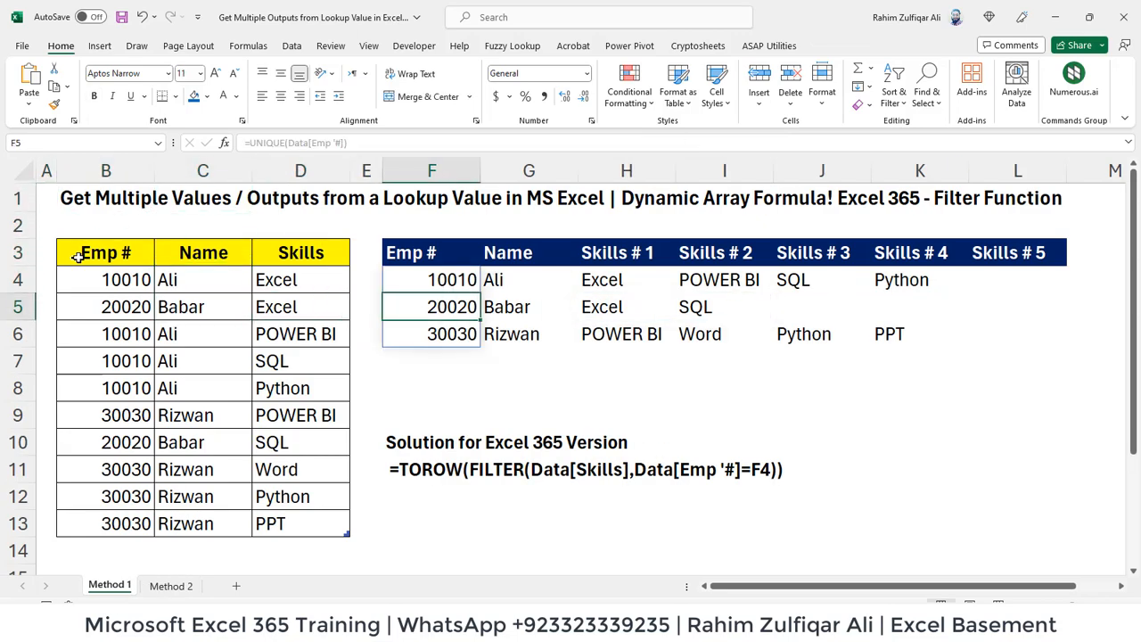